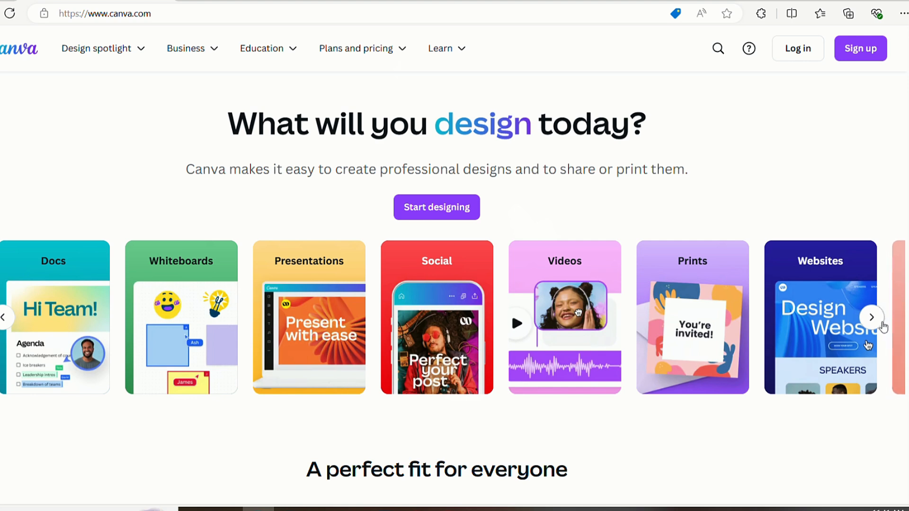
Examine the Canva home page's design types, plans, AI features and templates, and the team-based sections of the apps directory
click(877, 325)
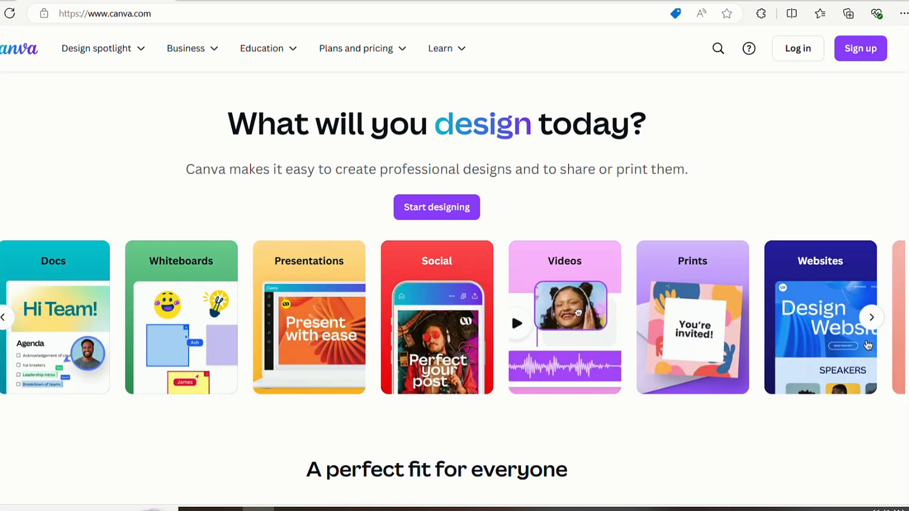
scroll(455, 288, down, 4)
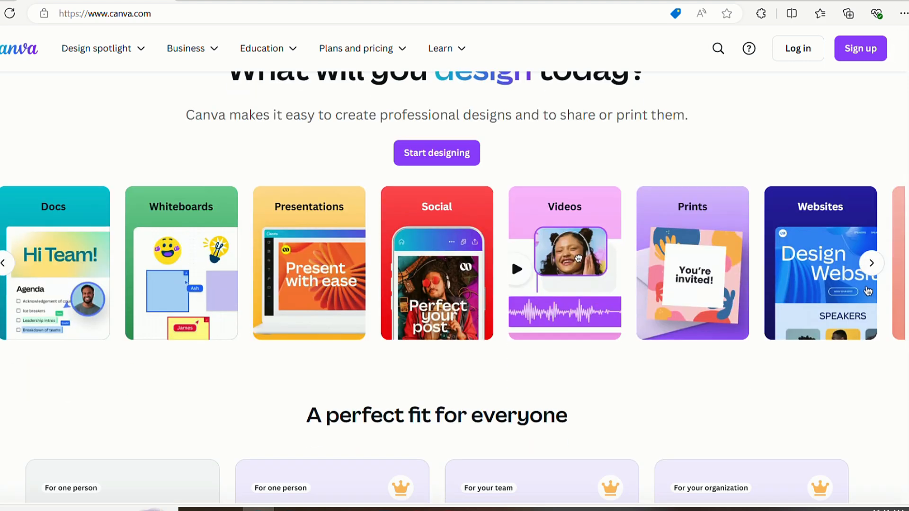
scroll(454, 287, down, 2)
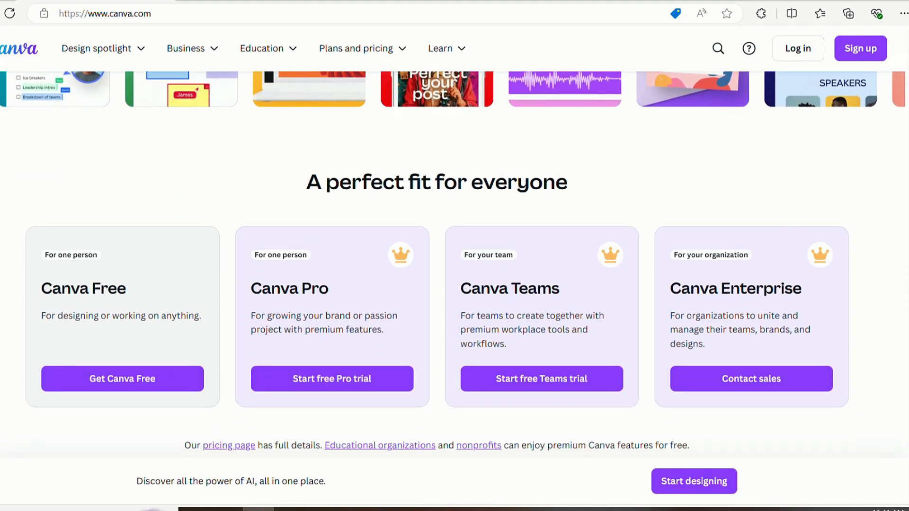
scroll(454, 265, down, 7)
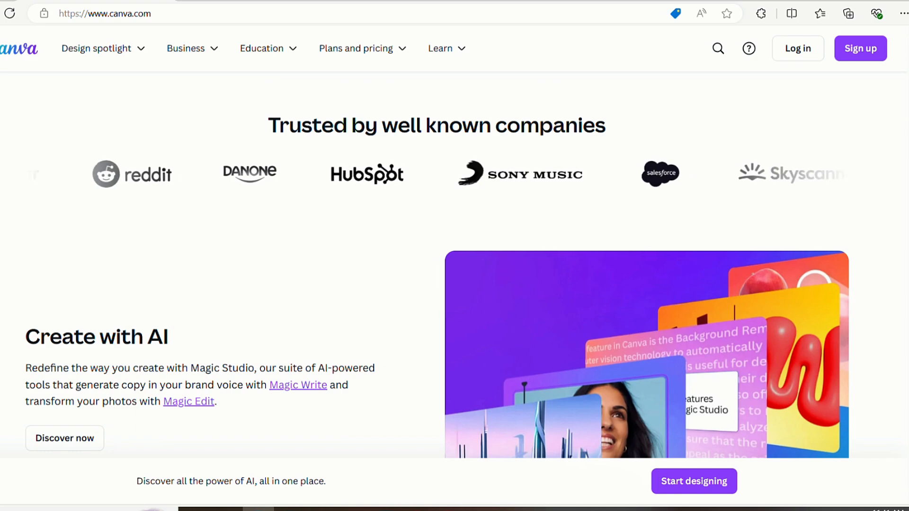
scroll(454, 265, down, 10)
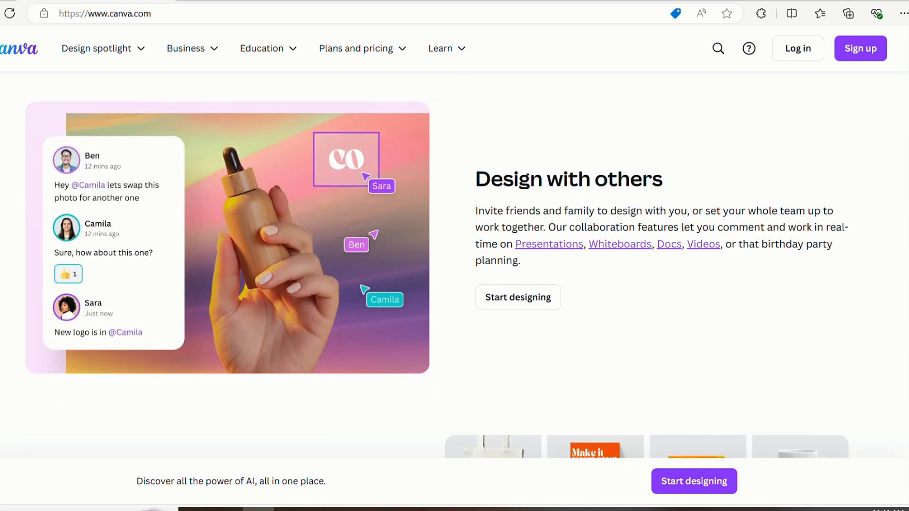
scroll(454, 265, down, 5)
scroll(454, 265, down, 2)
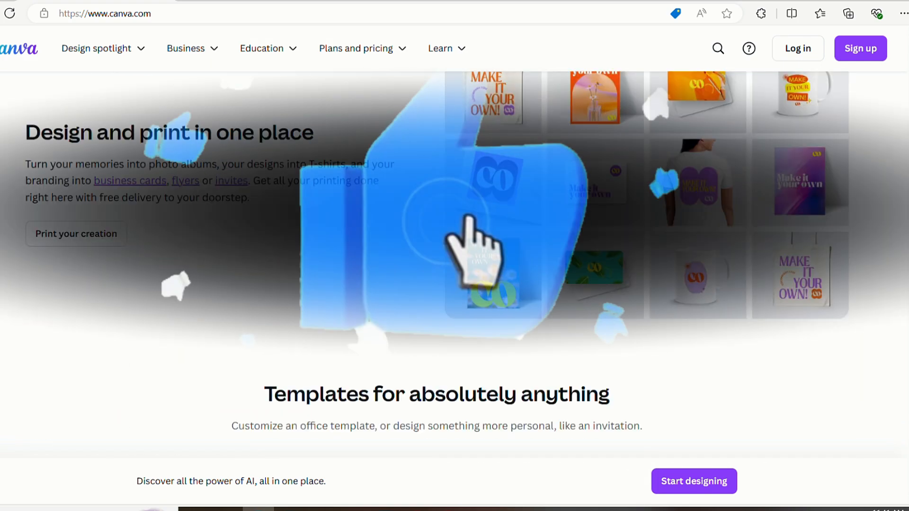
scroll(455, 265, down, 12)
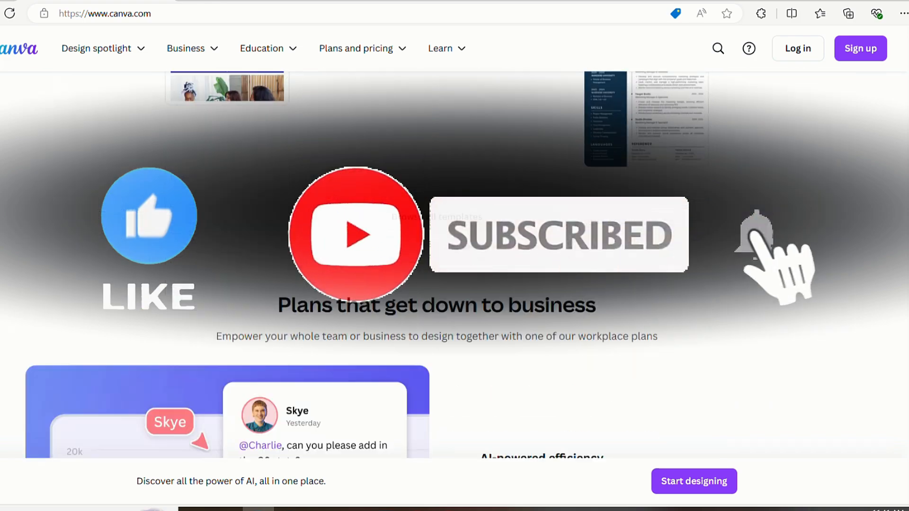
scroll(454, 265, down, 13)
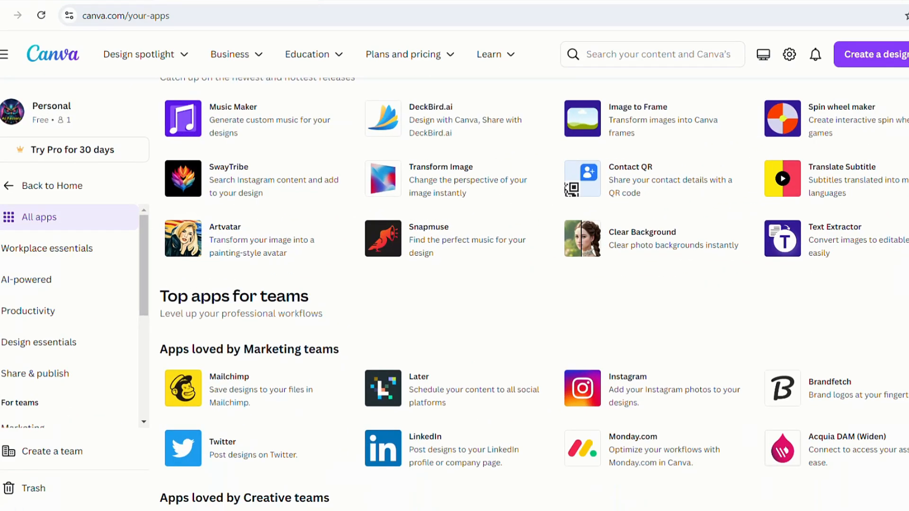
scroll(534, 293, down, 8)
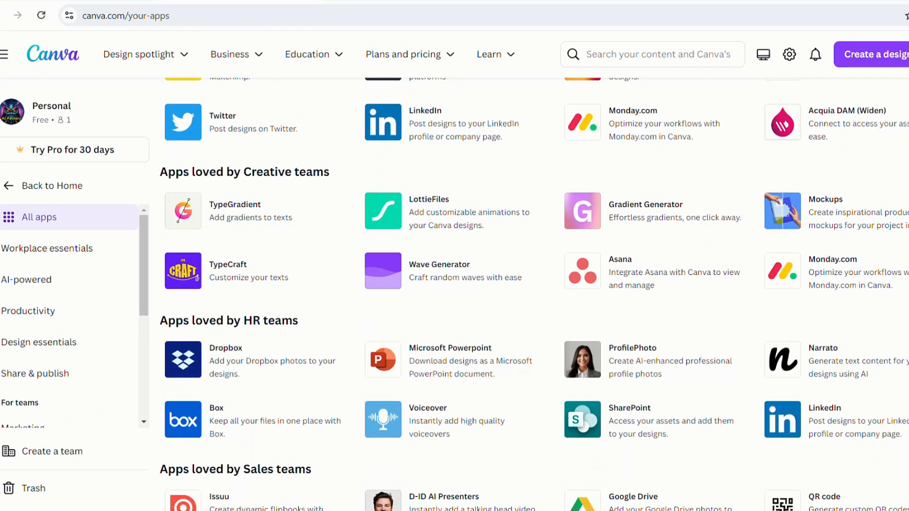
scroll(534, 294, down, 17)
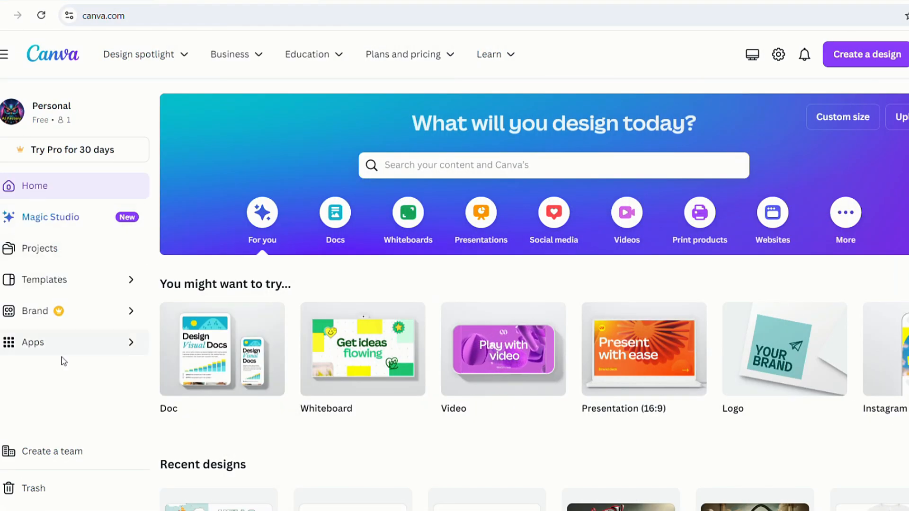
Find the FontFrame app in the apps directory and open it in a new 1920 × 1080 px design
click(50, 349)
click(203, 286)
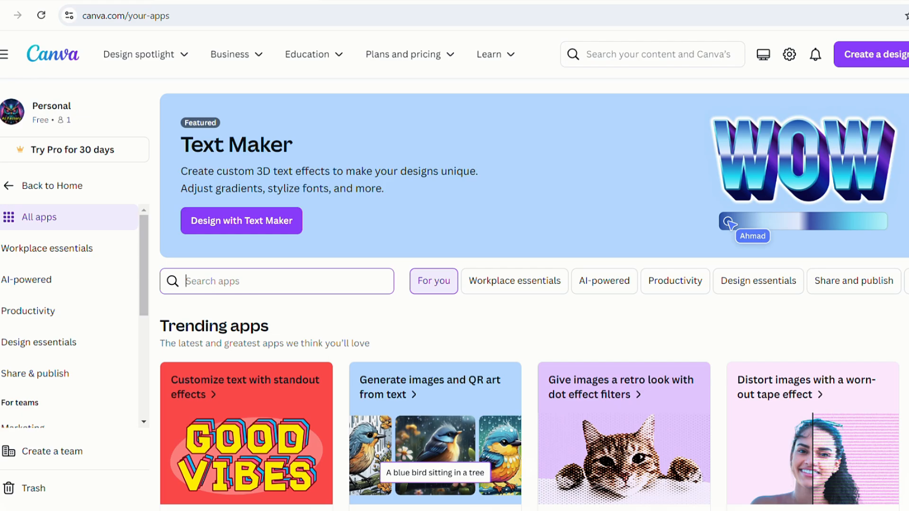
text(Font)
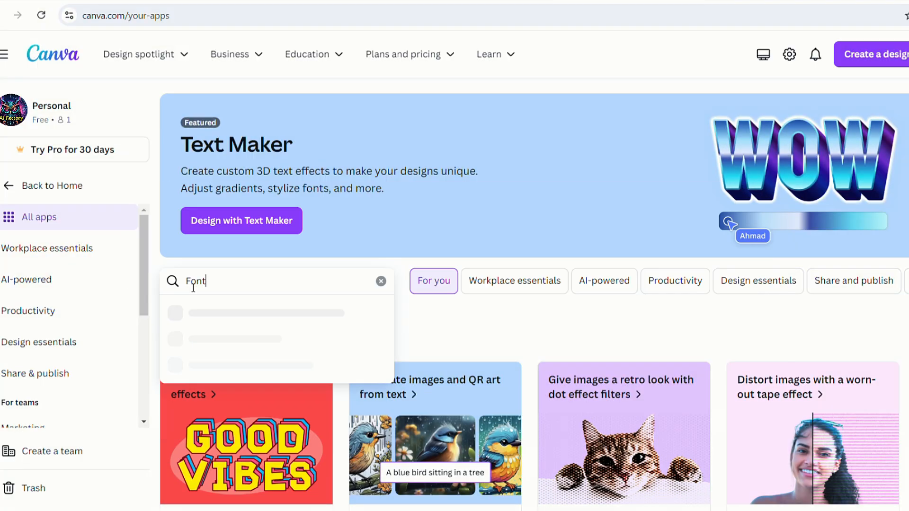
text(frame)
click(218, 316)
click(219, 327)
click(601, 271)
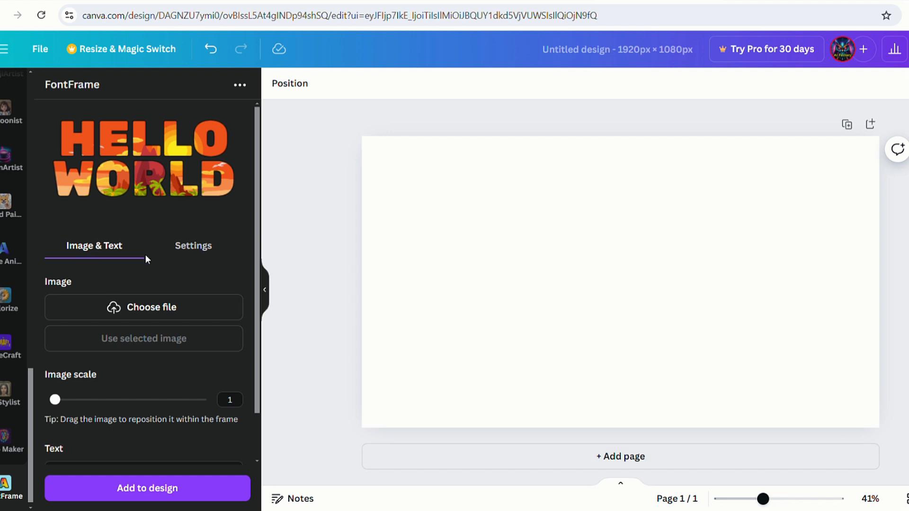
Duplicate the HELLO WORLD lines in the FontFrame text so the phrase repeats twice over four lines
scroll(174, 403, down, 1)
key(ctrl+c)
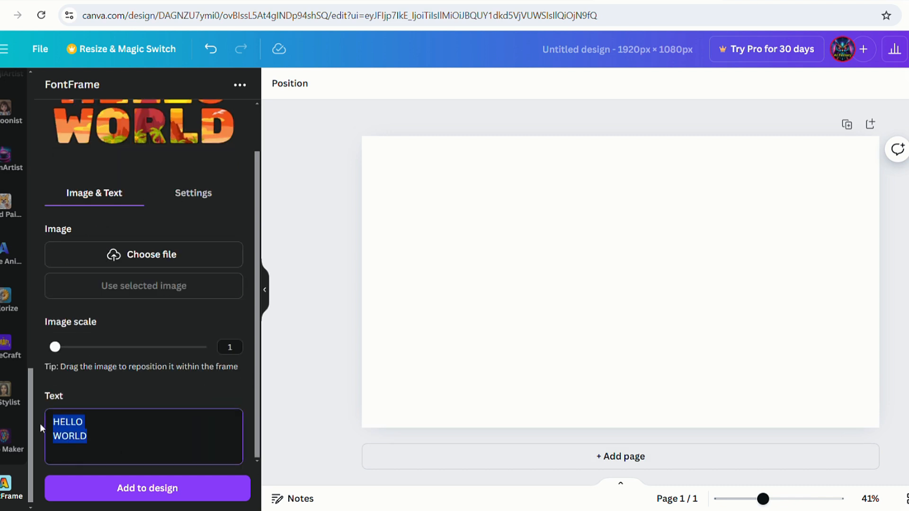
click(108, 440)
key(Return)
key(ctrl+v)
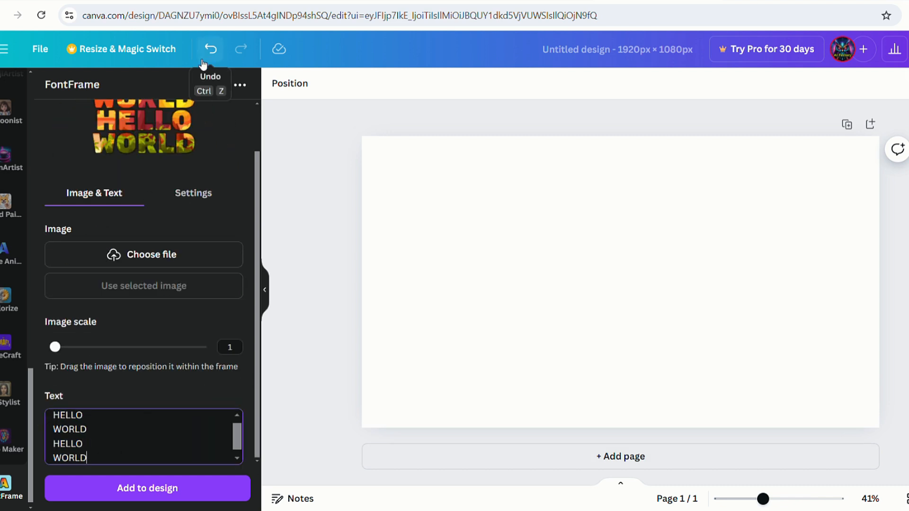
Reposition the picture inside the FontFrame lettering, trying a larger image scale and returning it to 1
scroll(190, 227, up, 1)
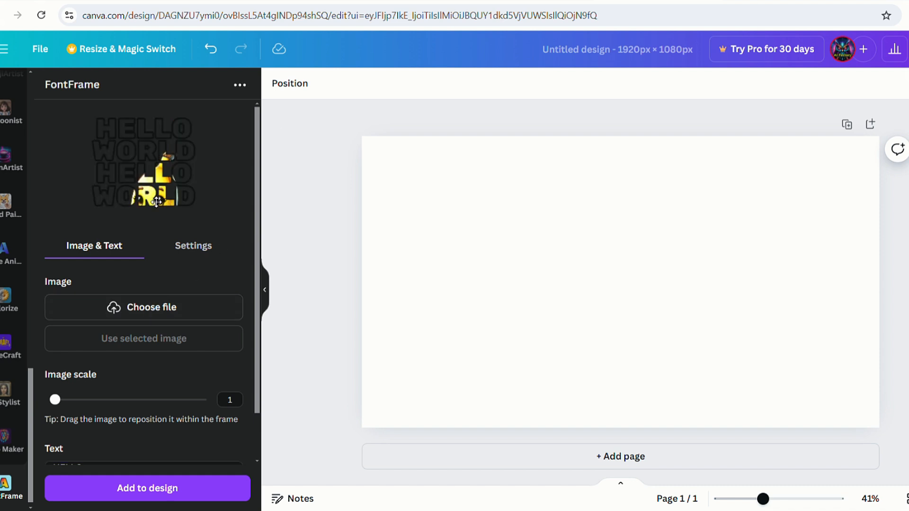
drag(150, 182, 150, 156)
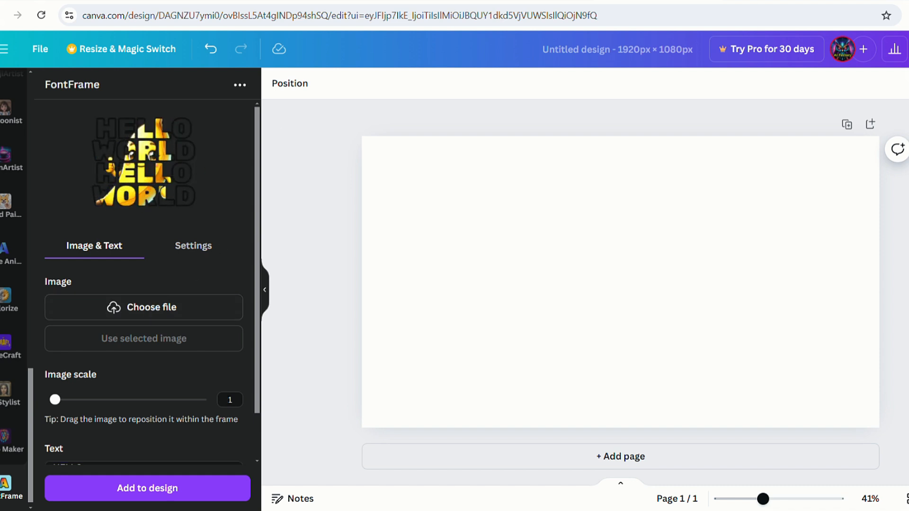
drag(55, 400, 89, 400)
drag(195, 218, 134, 198)
drag(104, 400, 55, 400)
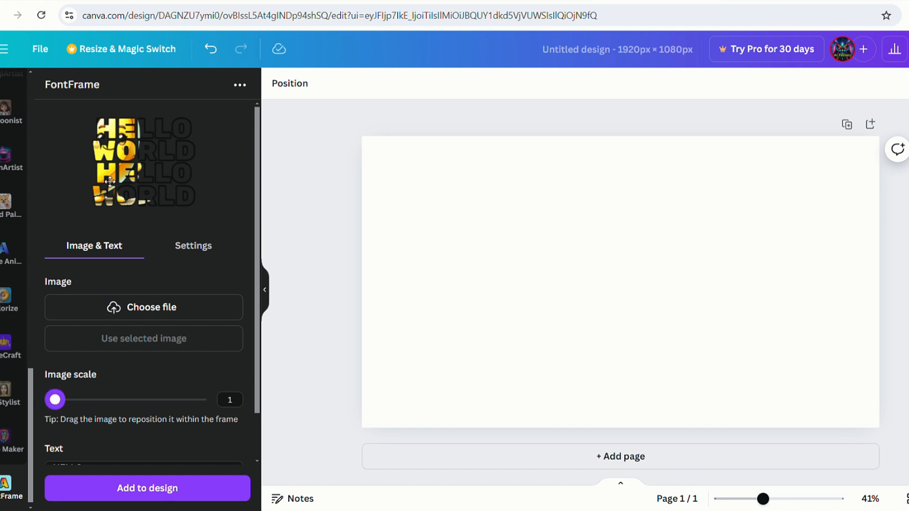
drag(109, 181, 137, 205)
Set the FontFrame lettering's font to Barlow Condensed and return to the image and text options
click(152, 310)
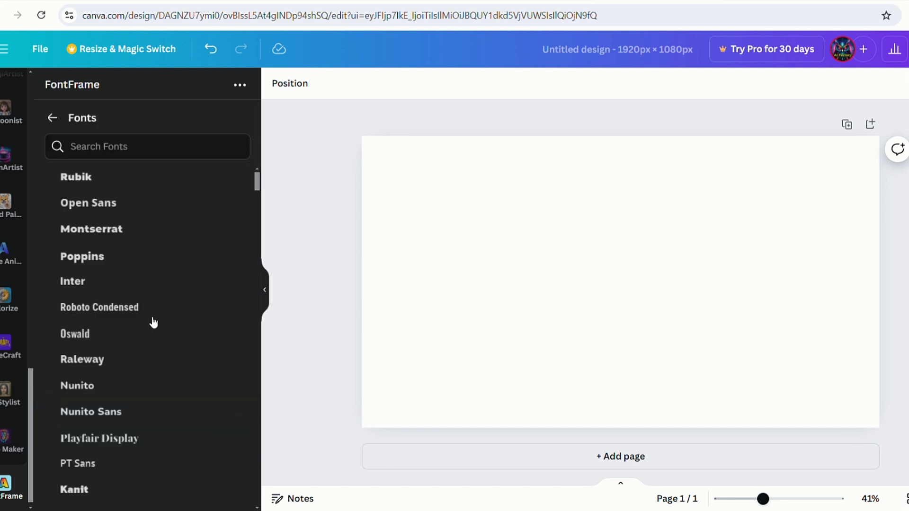
scroll(161, 359, down, 10)
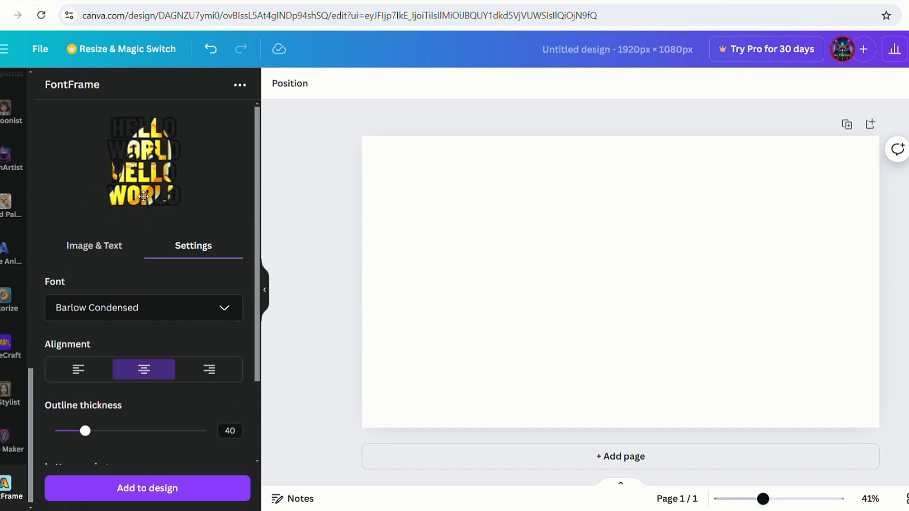
click(94, 245)
Add the picture-filled lettering to the design and enlarge it to fill the page
click(147, 488)
drag(724, 339, 875, 436)
drag(515, 224, 355, 148)
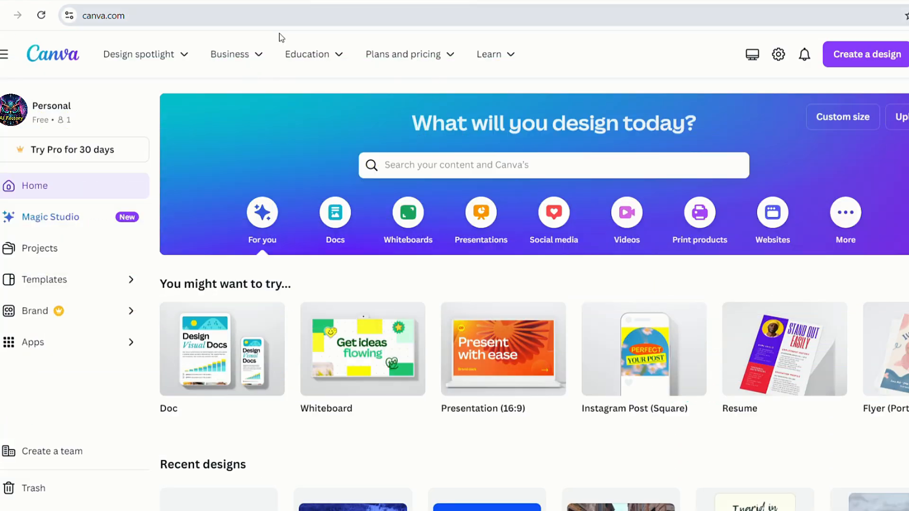
Find the Image Upscaler app in the apps directory and open its details page
click(26, 341)
click(277, 282)
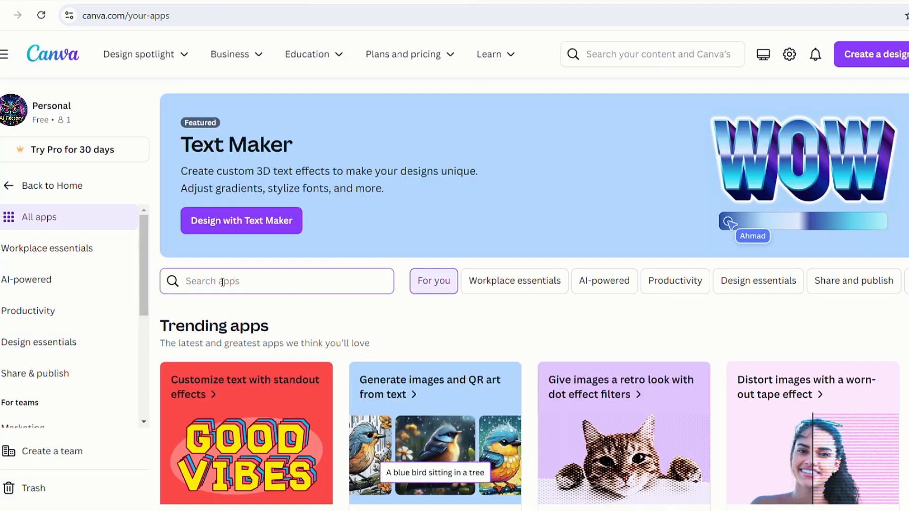
text(image up)
click(239, 315)
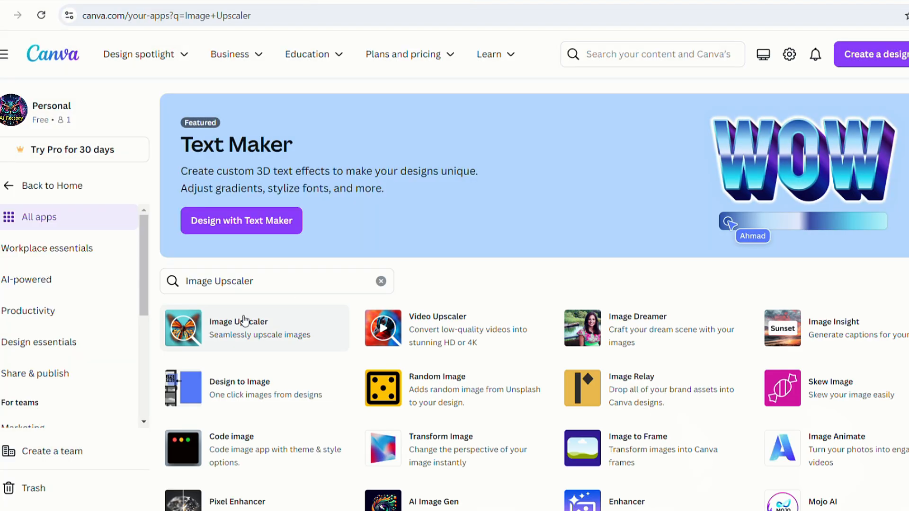
click(240, 332)
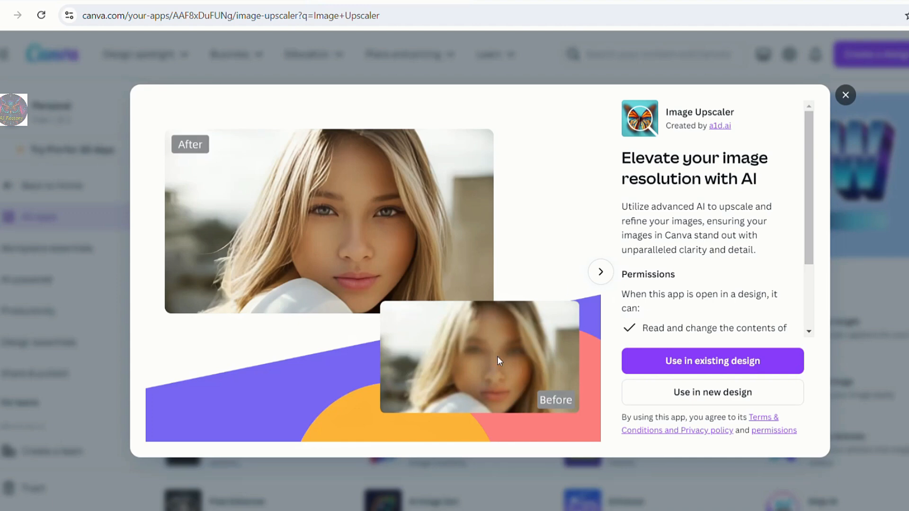
View the Image Upscaler's second preview and create a new 1980 × 1080 px design with the app
click(600, 273)
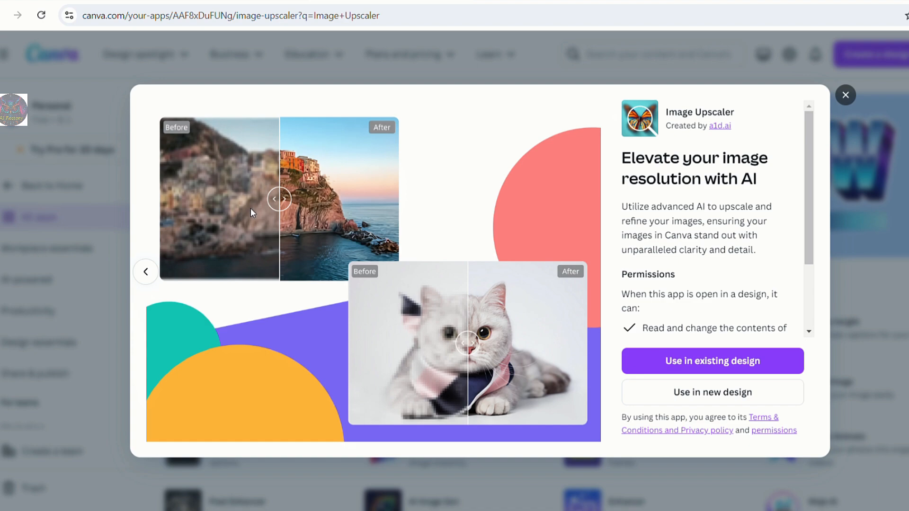
click(704, 396)
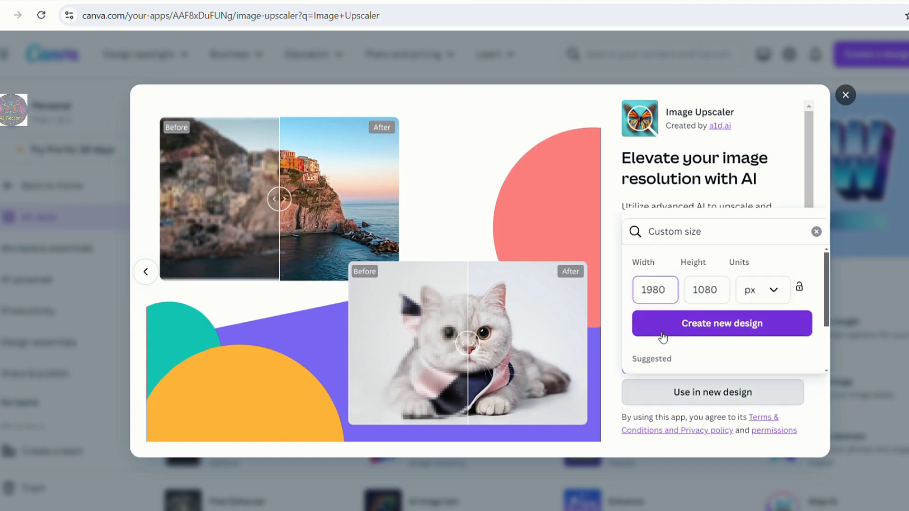
click(746, 334)
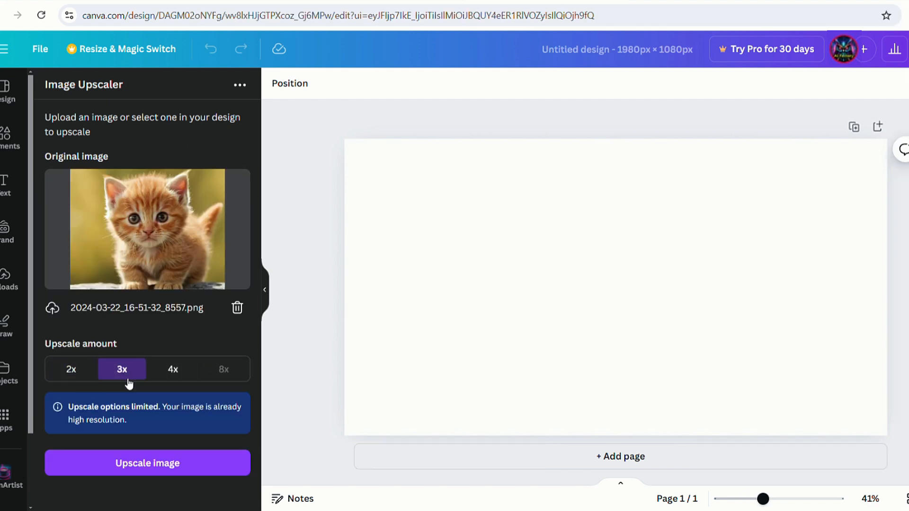
Upscale the kitten image 3x and add the result to the design, enlarged in the page's upper-right corner
click(159, 469)
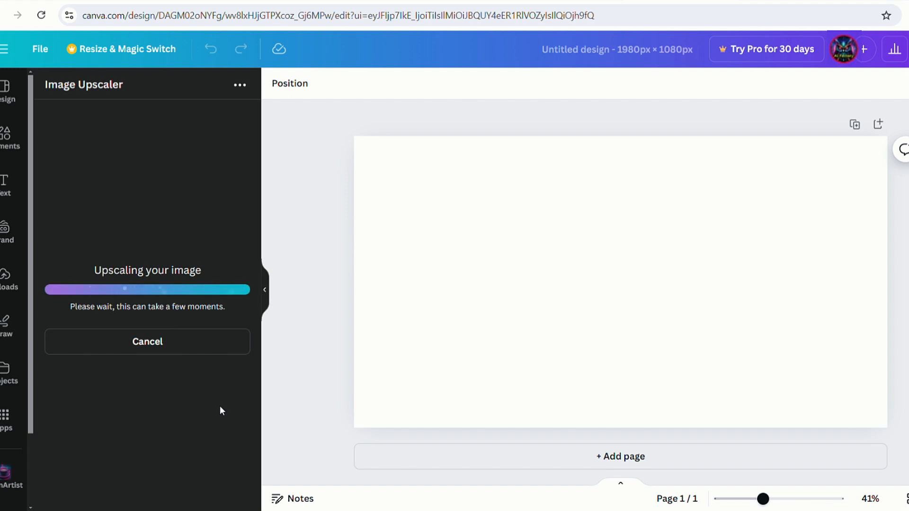
click(158, 370)
drag(698, 341, 858, 465)
drag(751, 383, 781, 297)
drag(574, 380, 611, 351)
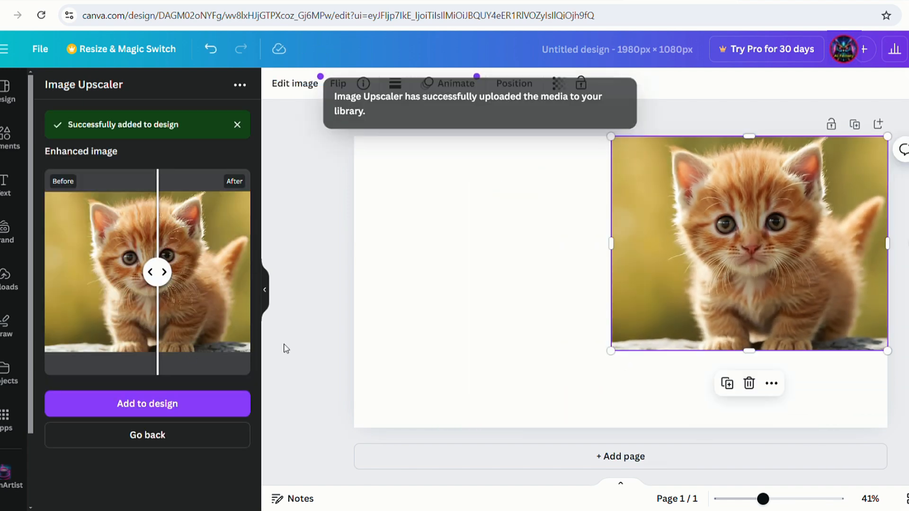
Add the kitten image from the uploads and arrange it beside the upscaled version on the page
click(6, 279)
click(192, 404)
drag(621, 282, 474, 232)
drag(748, 243, 729, 254)
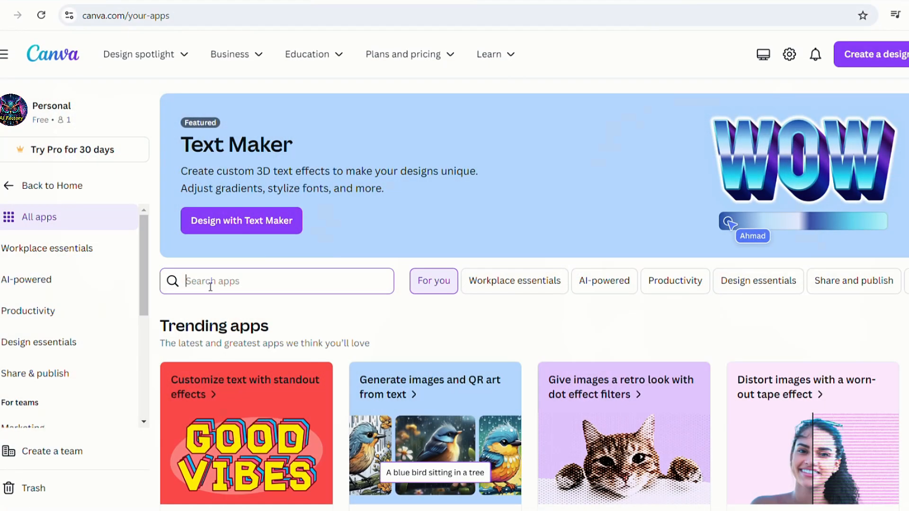
Find the Image Animate app in the apps directory and start using it in a new video design
click(210, 284)
text(image animate)
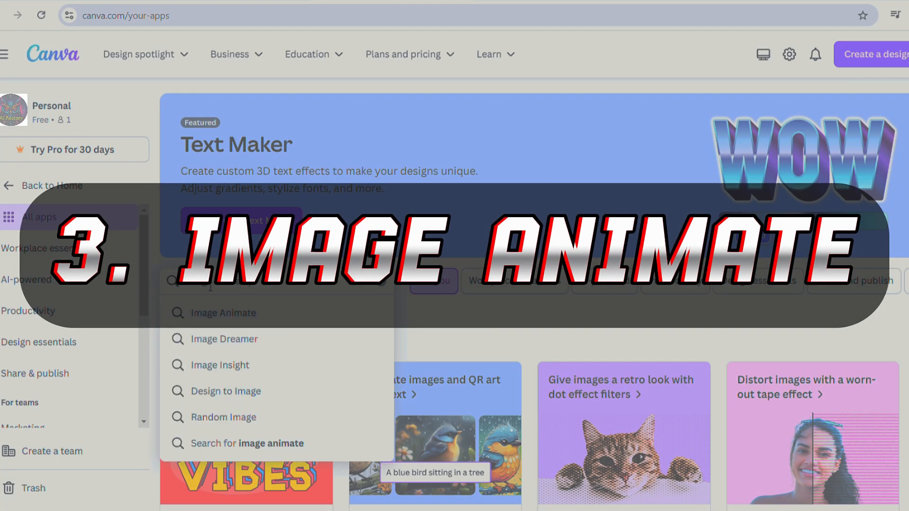
click(222, 312)
click(225, 325)
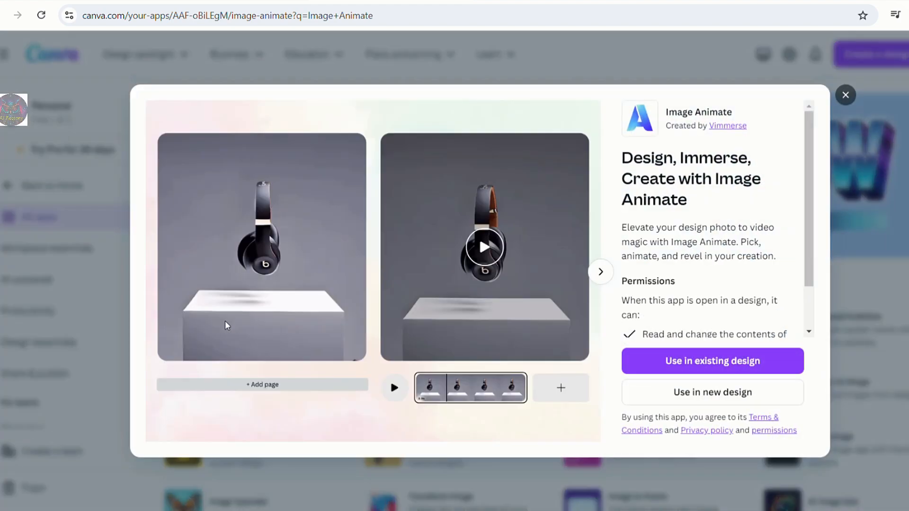
click(712, 392)
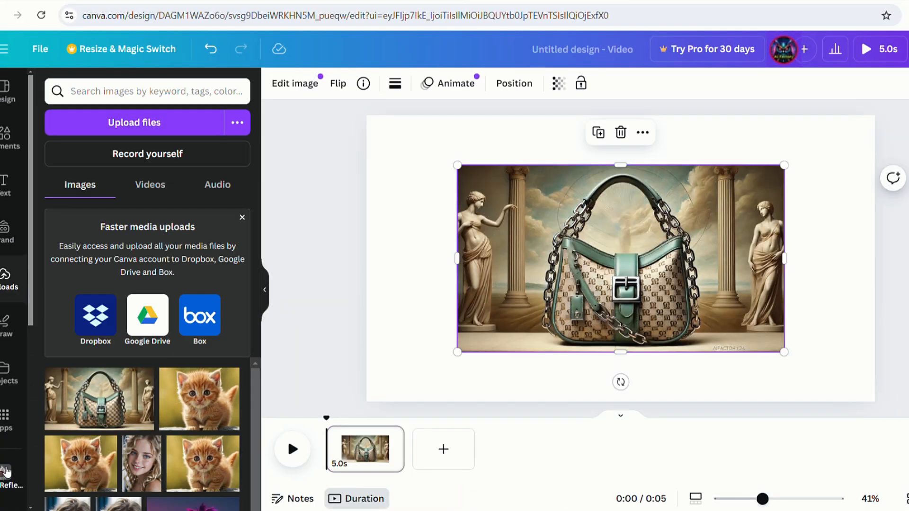
Generate an animation of the handbag image in Image Animate using parallax motion, a motion range of 5 and a circular camera path
scroll(5, 471, down, 5)
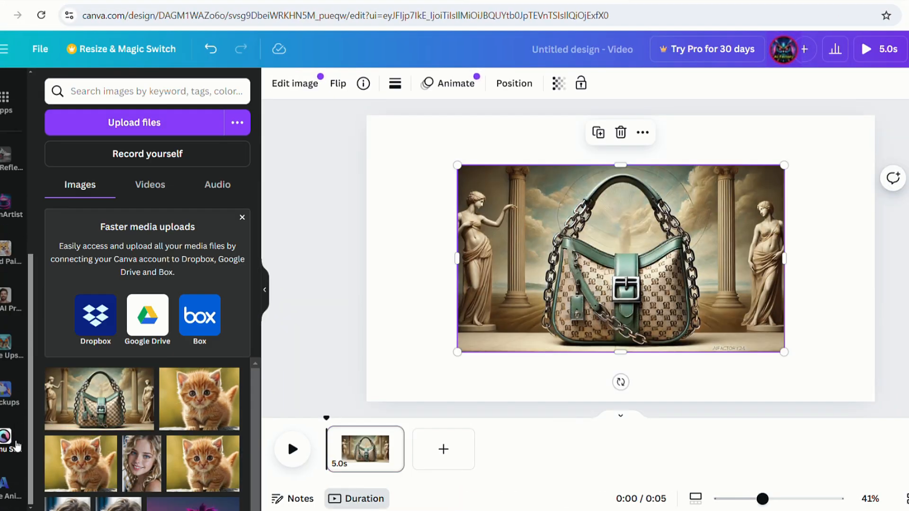
click(5, 484)
mouse_move(126, 336)
mouse_down()
mouse_move(163, 341)
mouse_move(126, 337)
mouse_up()
scroll(151, 377, down, 3)
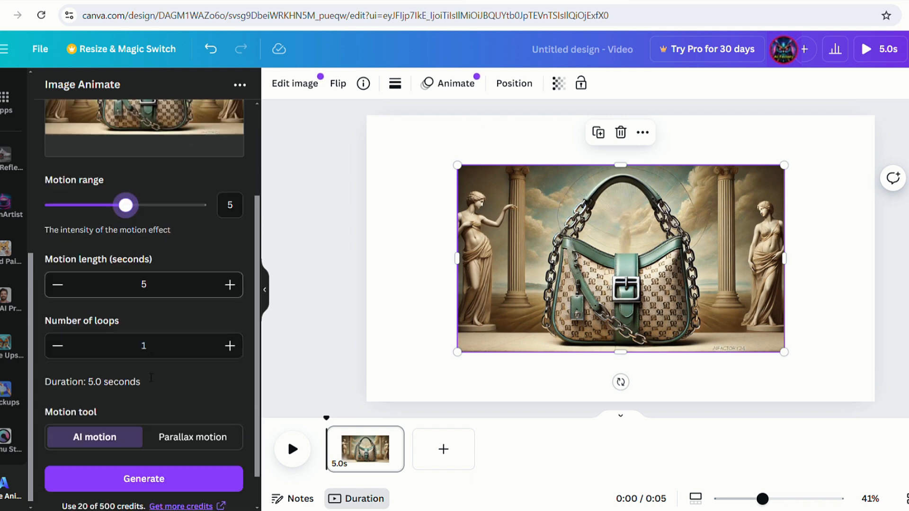
scroll(126, 406, down, 1)
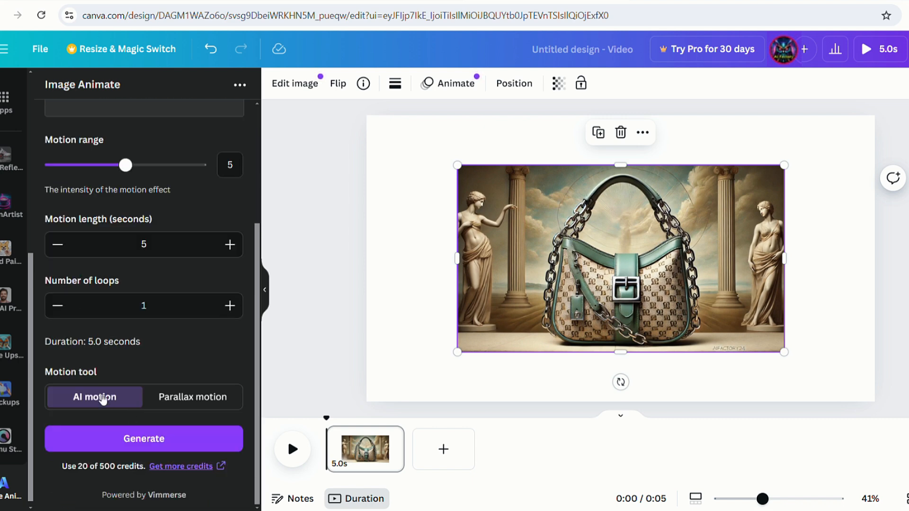
click(213, 397)
scroll(216, 386, down, 5)
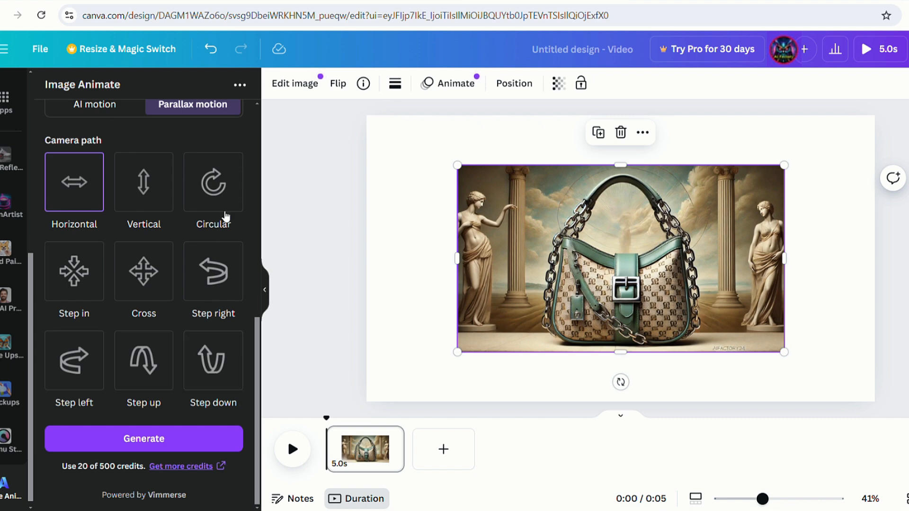
click(222, 211)
click(157, 441)
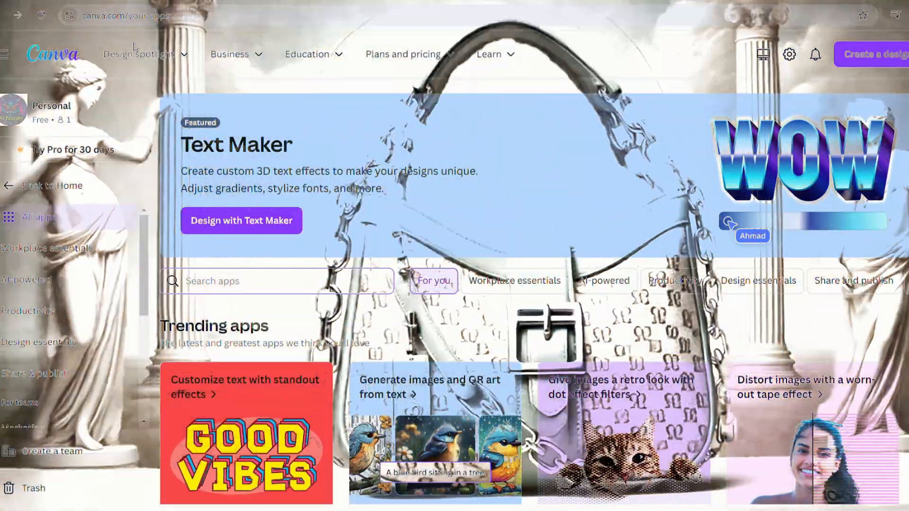
Find the Mockups app in the apps directory and open its details
text(mockups)
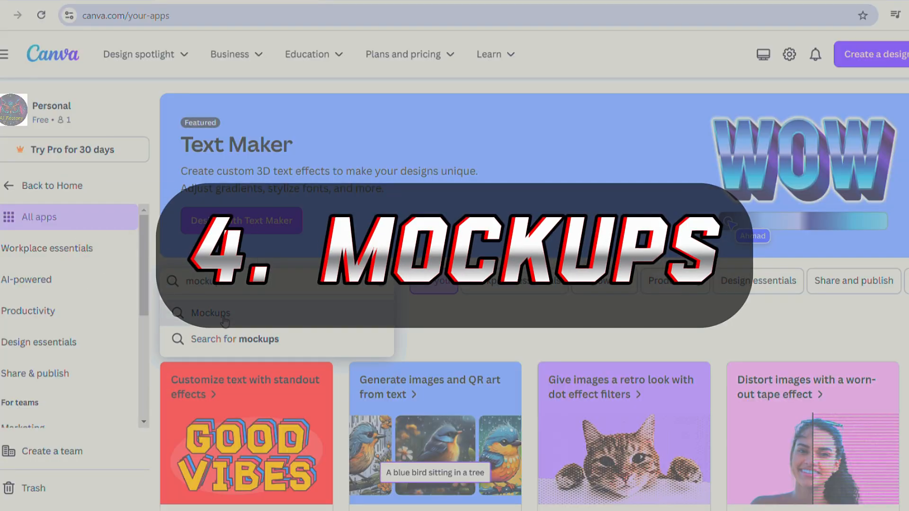
click(227, 310)
click(227, 332)
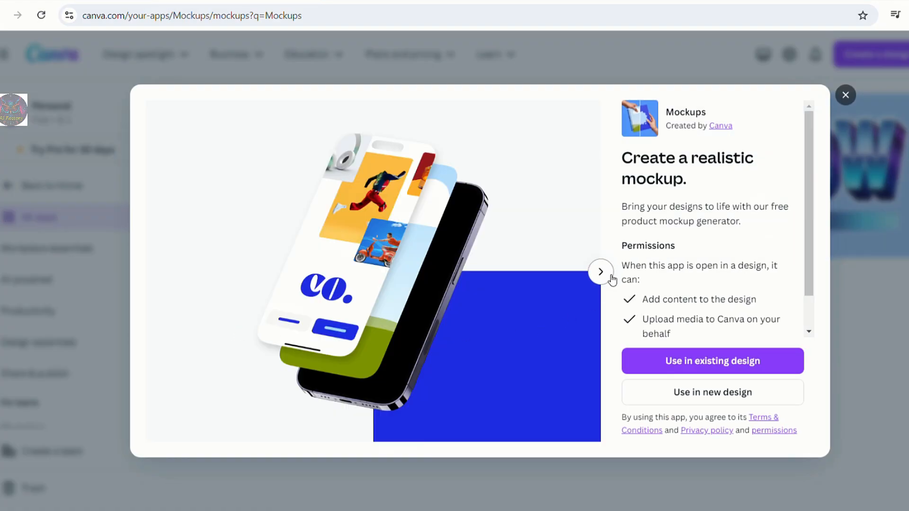
Browse the Mockups app's previews and start using it in a new 1920 × 1080 px design
click(611, 278)
click(611, 279)
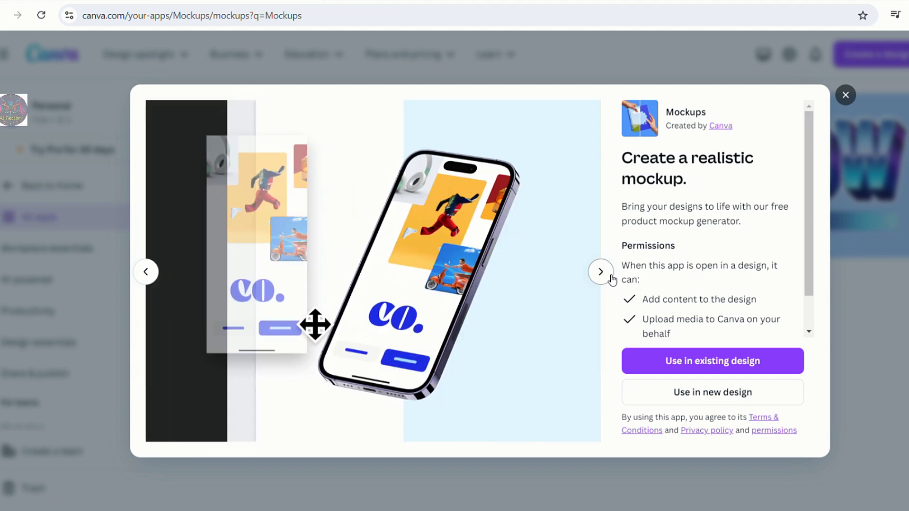
click(610, 278)
click(738, 397)
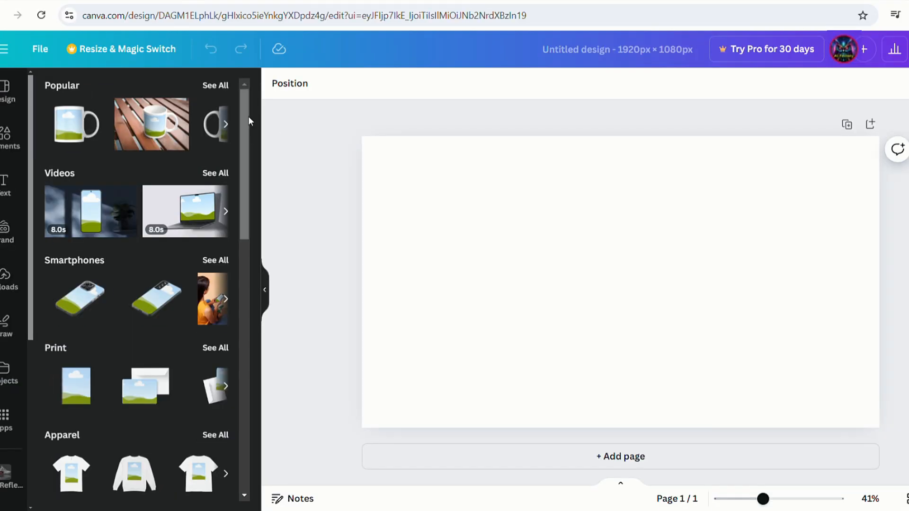
Add the white T-shirt mockup from the Apparel group and enlarge it to about 1193 × 1093 px
drag(249, 120, 268, 150)
click(207, 403)
drag(683, 339, 776, 442)
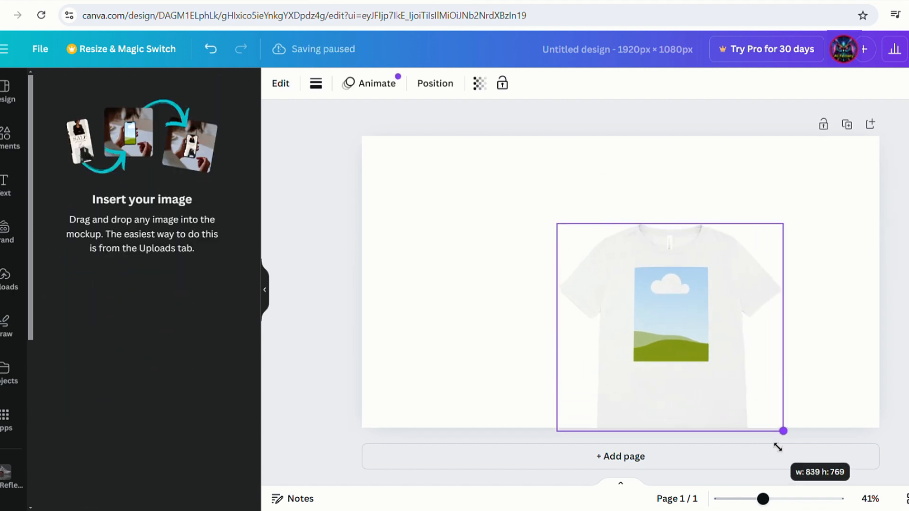
drag(558, 222, 462, 135)
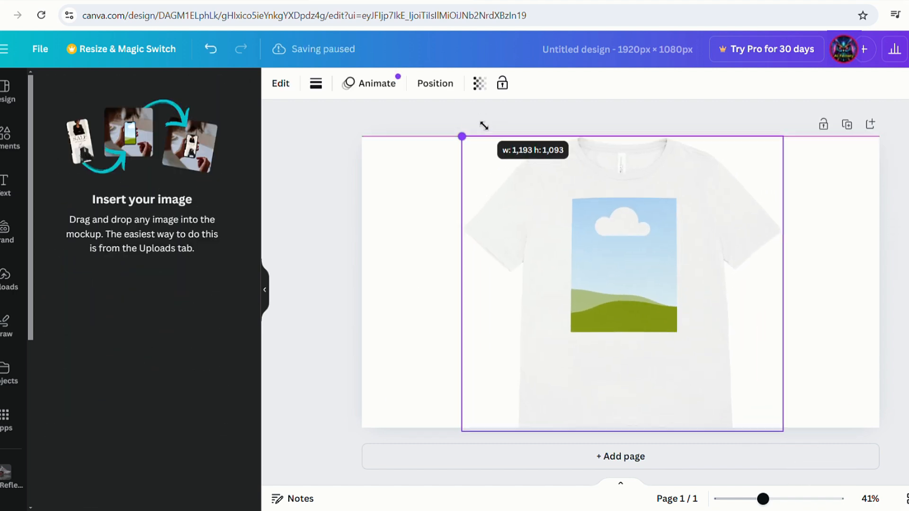
Add the kitten image from the uploads, shrink it and place it into the T-shirt mockup's image area
click(168, 249)
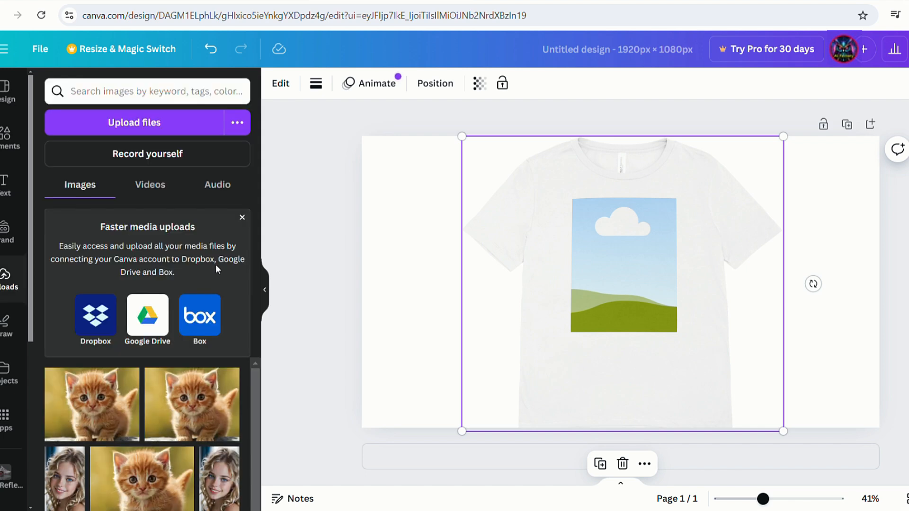
click(195, 425)
drag(741, 381, 672, 328)
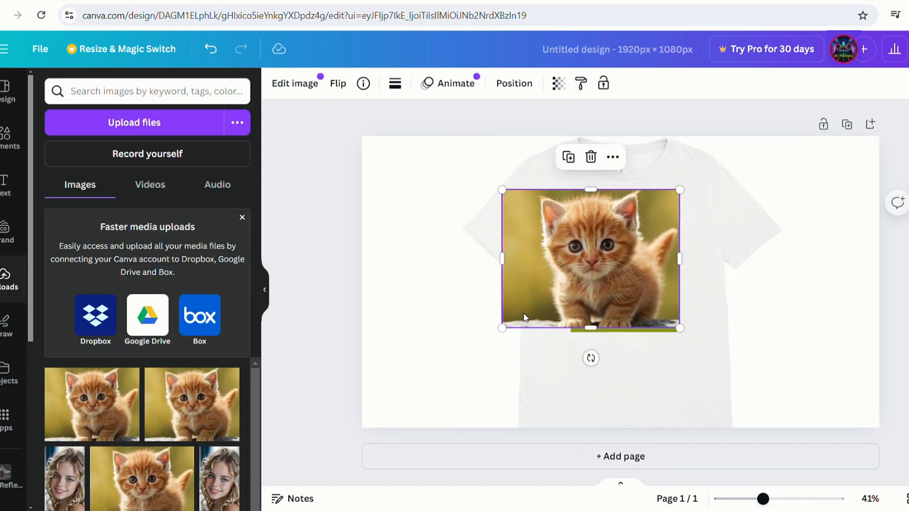
drag(503, 189, 568, 235)
drag(620, 286, 627, 252)
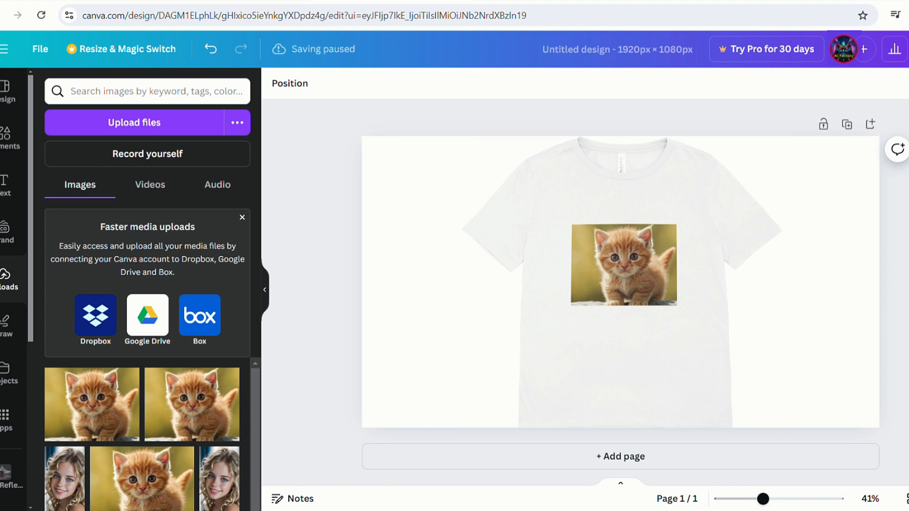
mouse_move(663, 298)
mouse_down()
mouse_move(660, 308)
mouse_move(665, 298)
mouse_up()
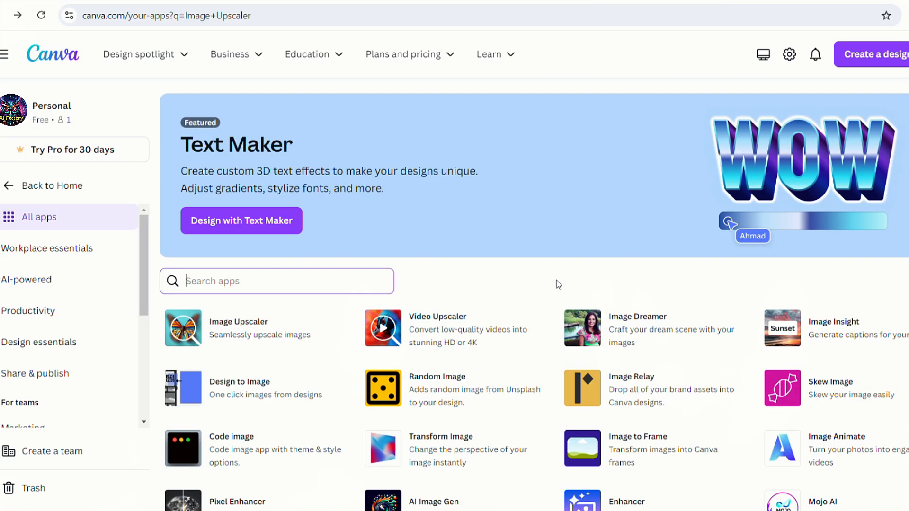
Find the Lalamu Studio app in the apps directory and open its details
text(Lalamu Studio)
key(Return)
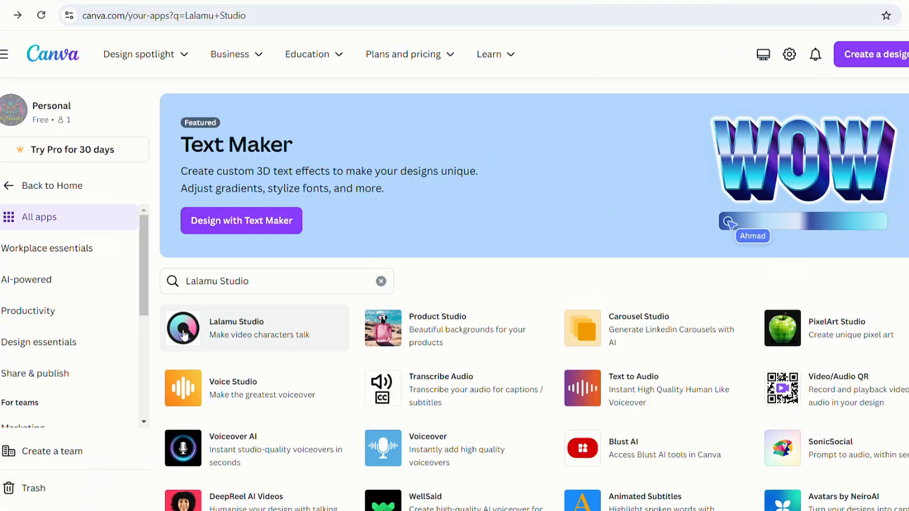
click(184, 335)
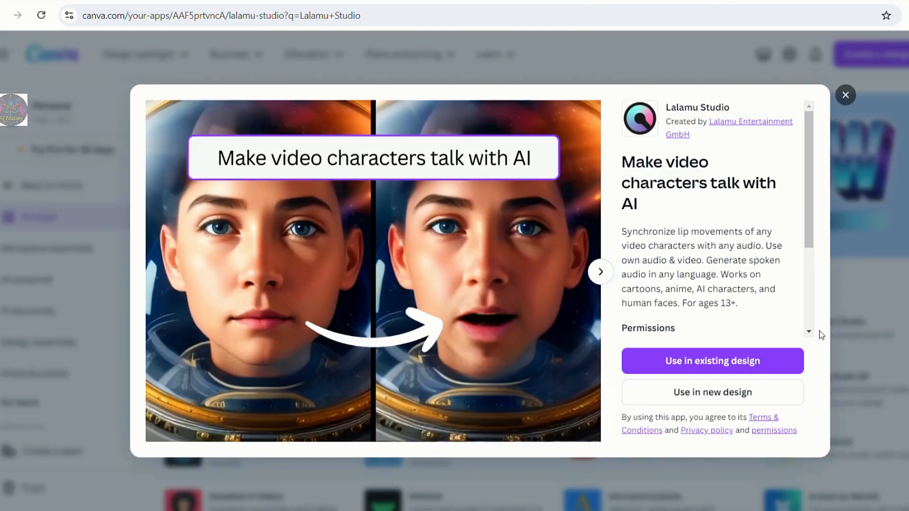
Browse Lalamu Studio's previews and create a new 1980 × 1080 px design with the app
click(605, 276)
click(605, 276)
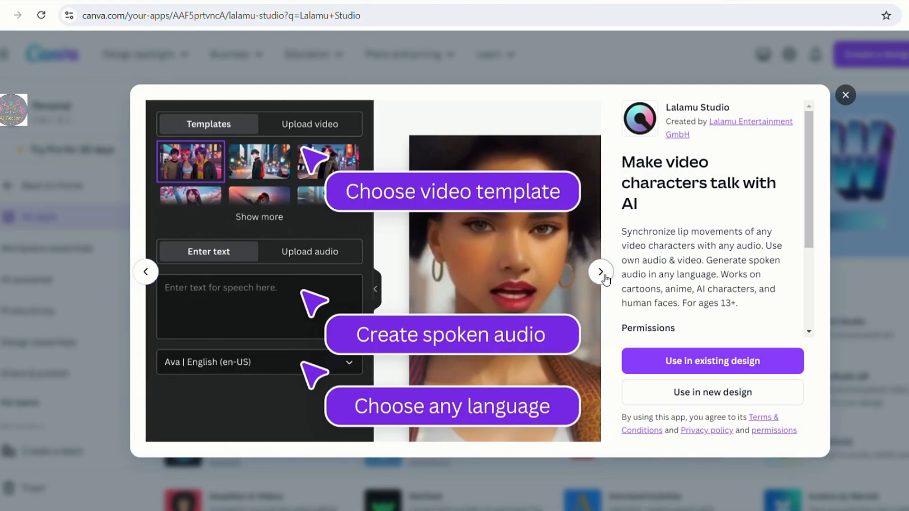
click(604, 276)
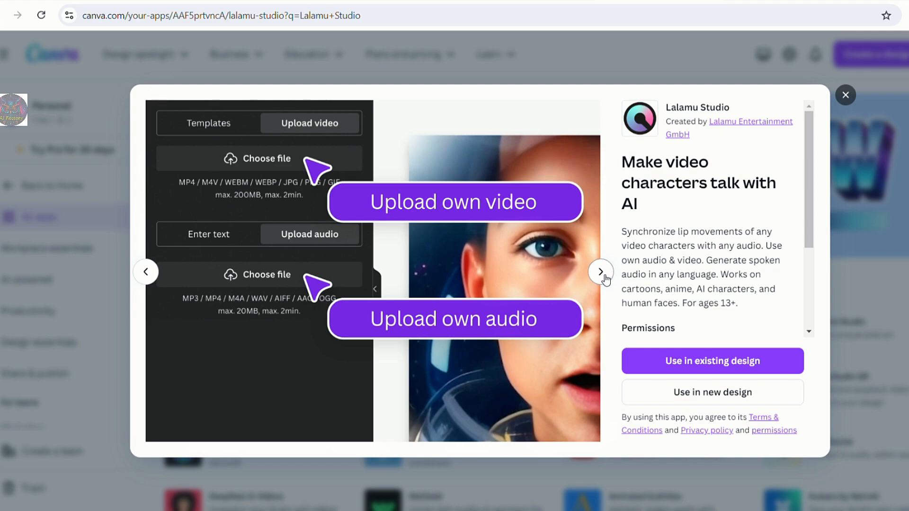
click(604, 276)
click(605, 276)
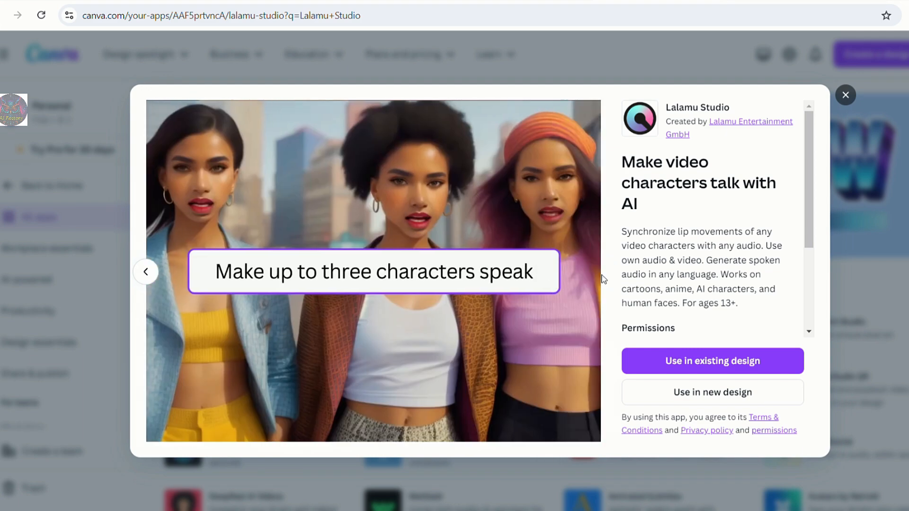
click(713, 392)
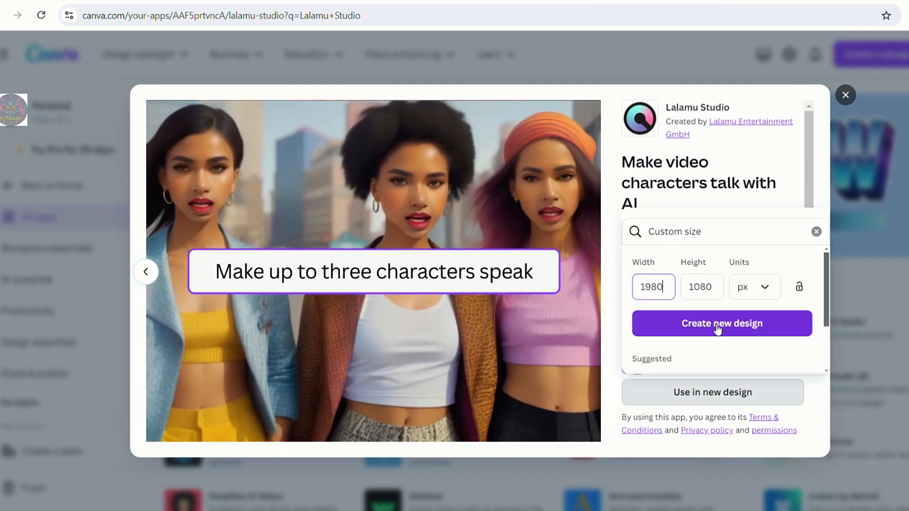
click(717, 327)
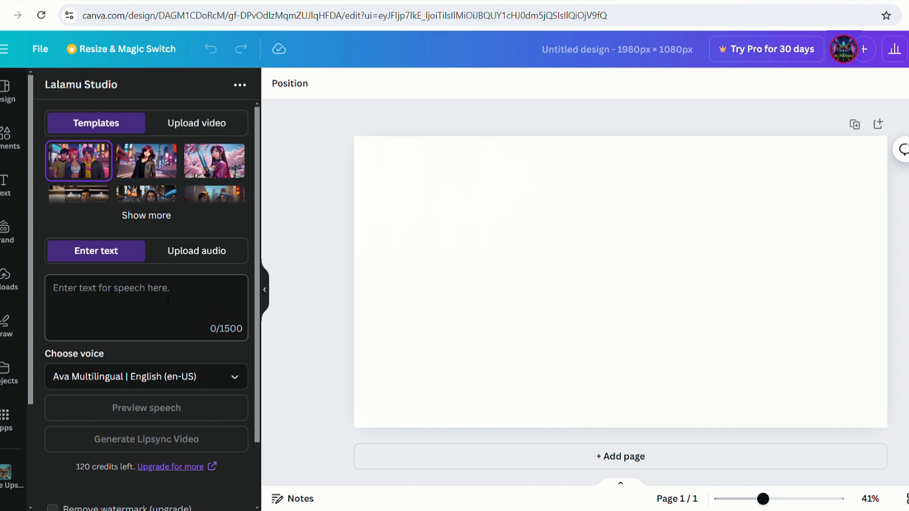
Upload video.mp4 as the own video and the audio file 0725 as its speech in Lalamu Studio
click(190, 122)
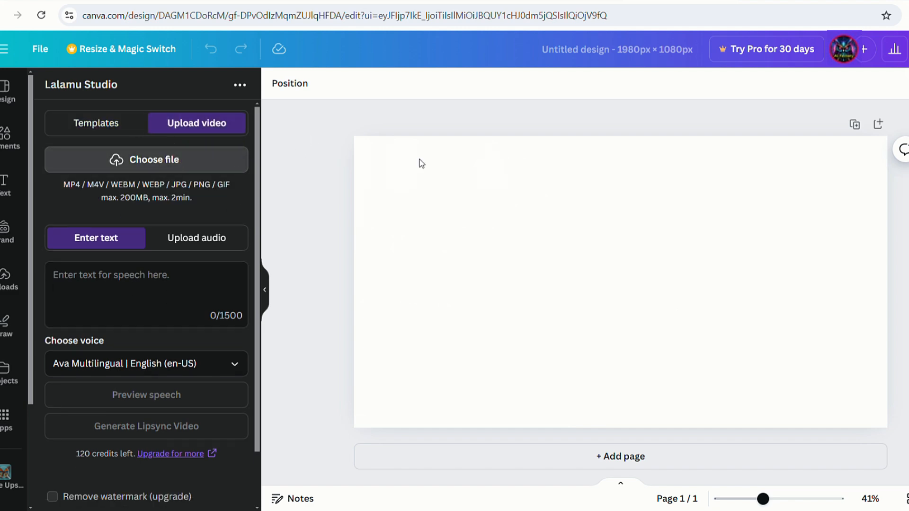
click(178, 349)
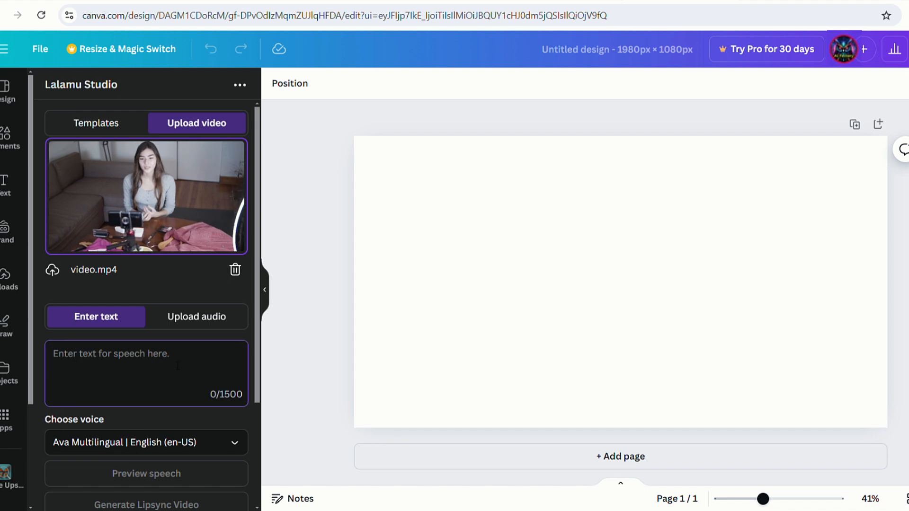
click(196, 317)
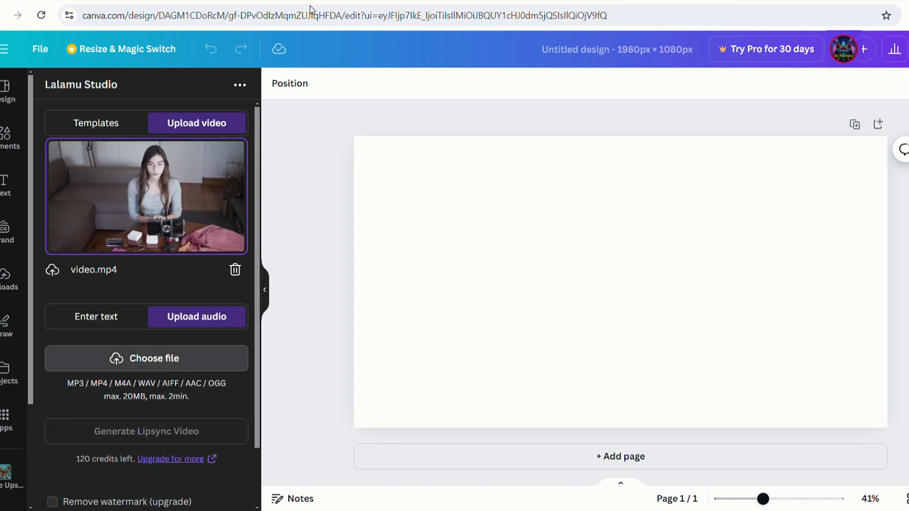
click(850, 464)
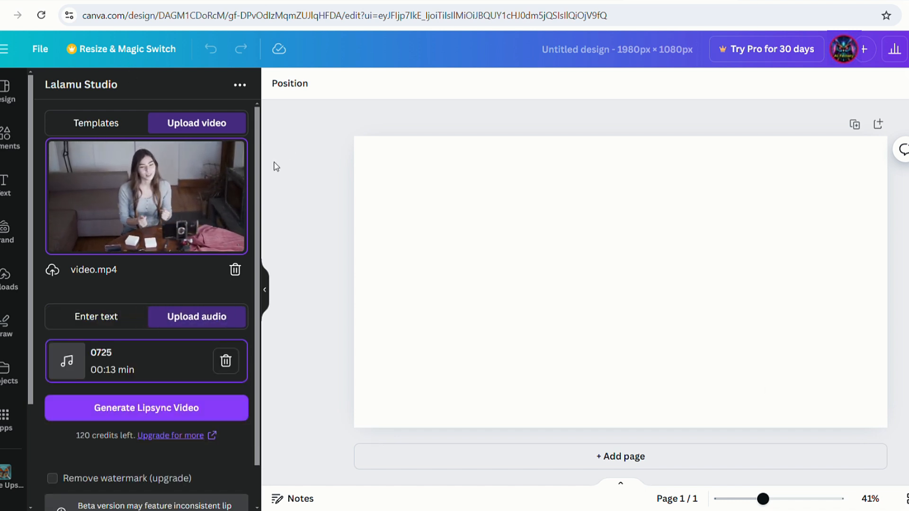
Generate the lipsync video and add it to the design, enlarged to the page's lower-right corner
click(156, 408)
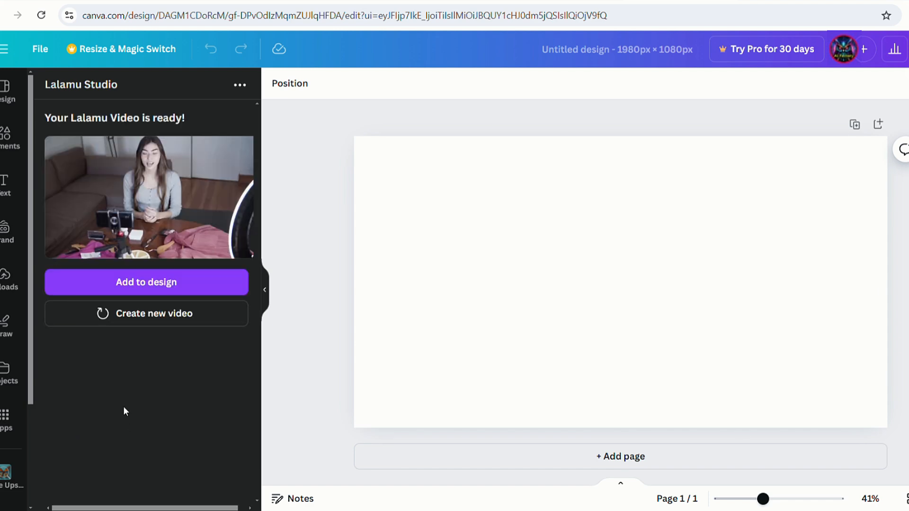
click(138, 284)
drag(725, 342, 886, 428)
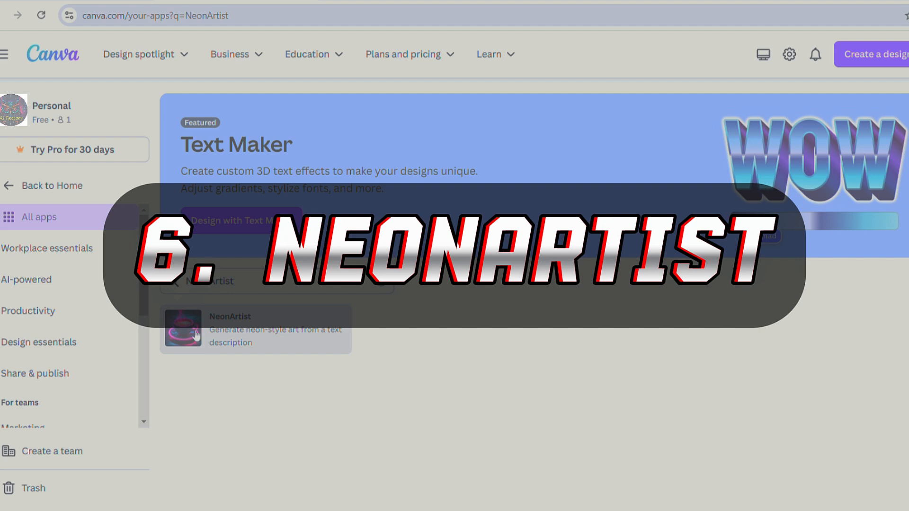
Open the NeonArtist app's details, view its second preview and start using it in a new 1920 × 1080 px design
click(196, 336)
click(600, 272)
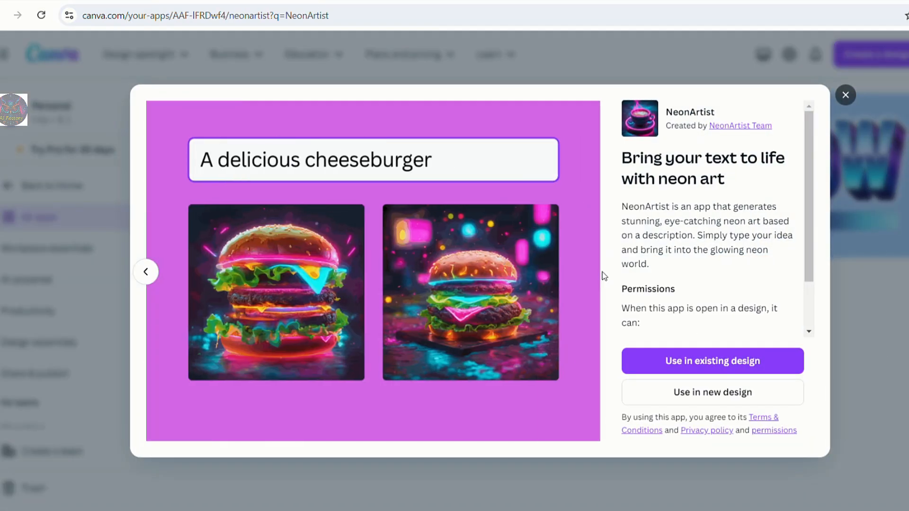
click(718, 395)
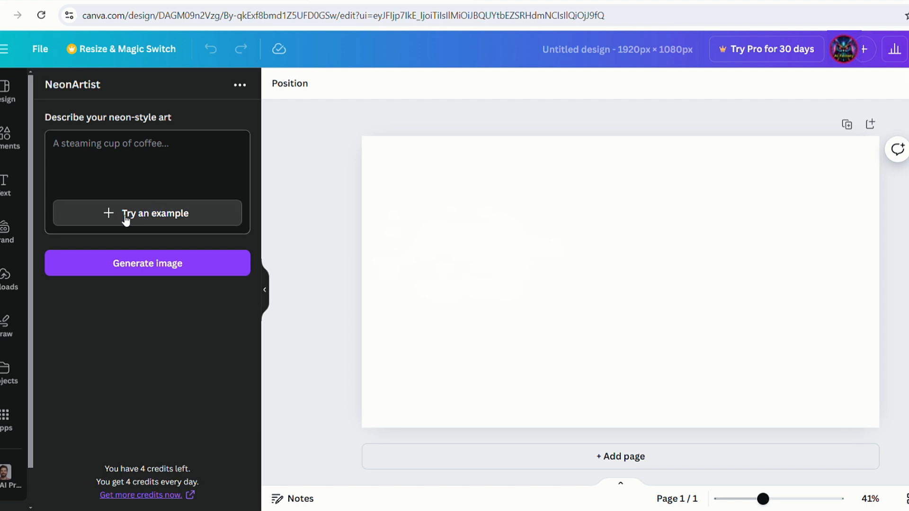
Cycle through NeonArtist's example prompts until the description reads "A neon palm tree with a sunset background"
click(148, 215)
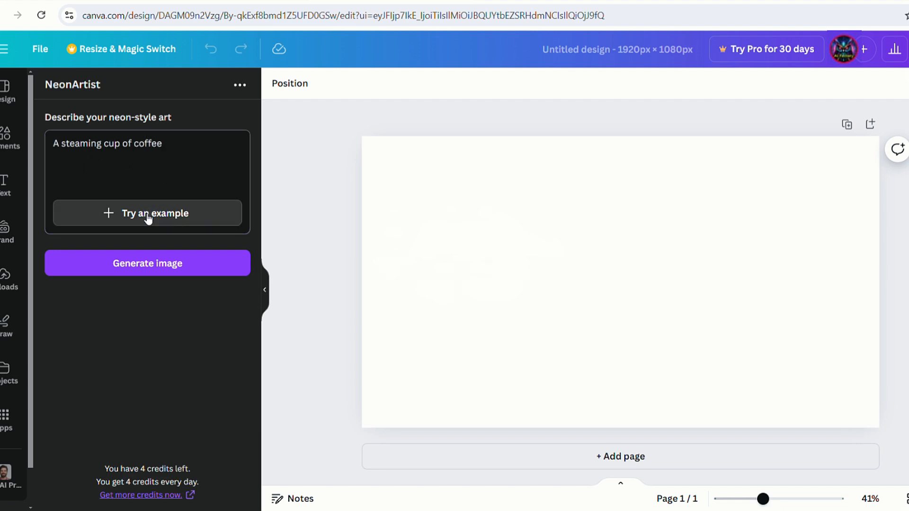
click(148, 214)
click(149, 214)
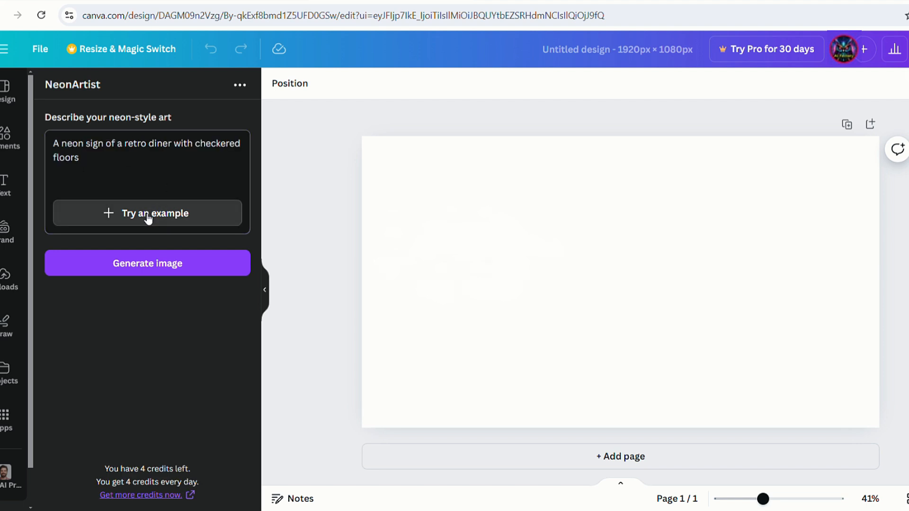
click(148, 214)
click(148, 214)
click(148, 216)
click(174, 218)
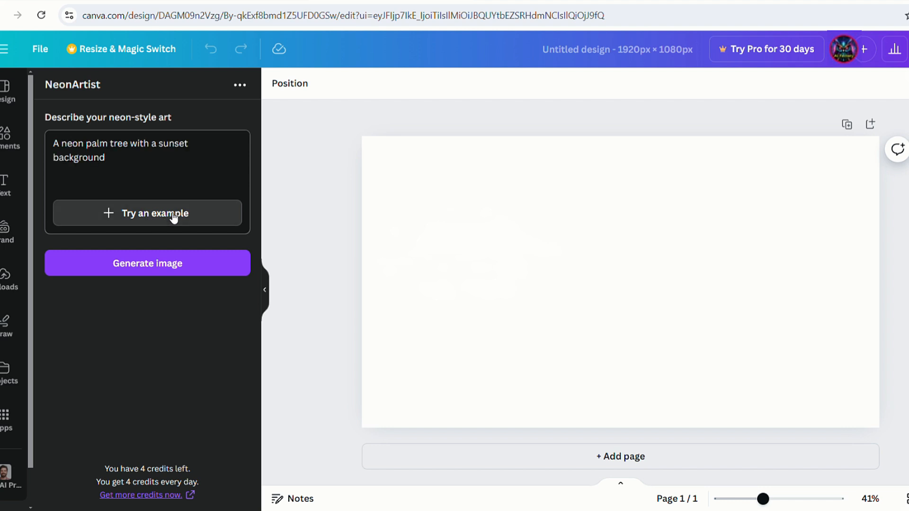
Generate the neon palm tree image, enlarge it and move it back to the middle of the page
click(138, 265)
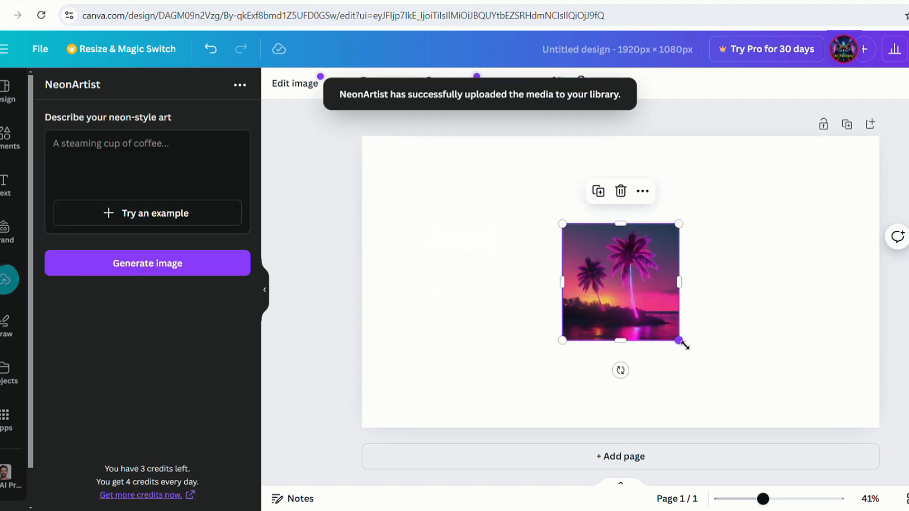
drag(680, 340, 798, 422)
drag(691, 352, 632, 296)
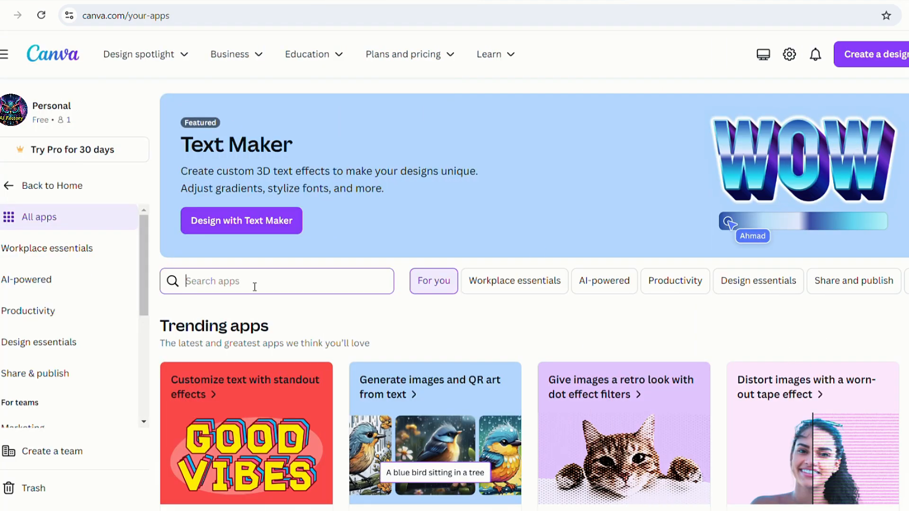
Find the Speed Painter app, view its second preview and start using it in a new Video design
text(speed painter)
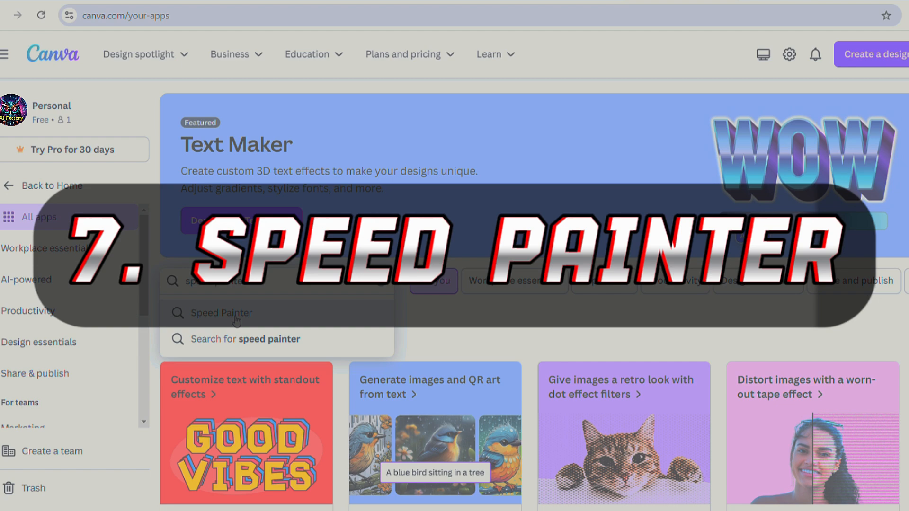
click(240, 313)
click(239, 337)
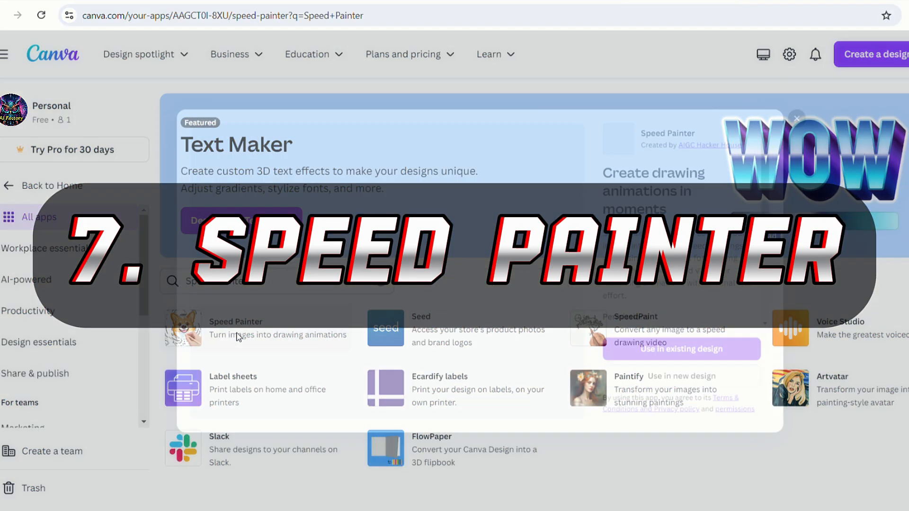
click(606, 281)
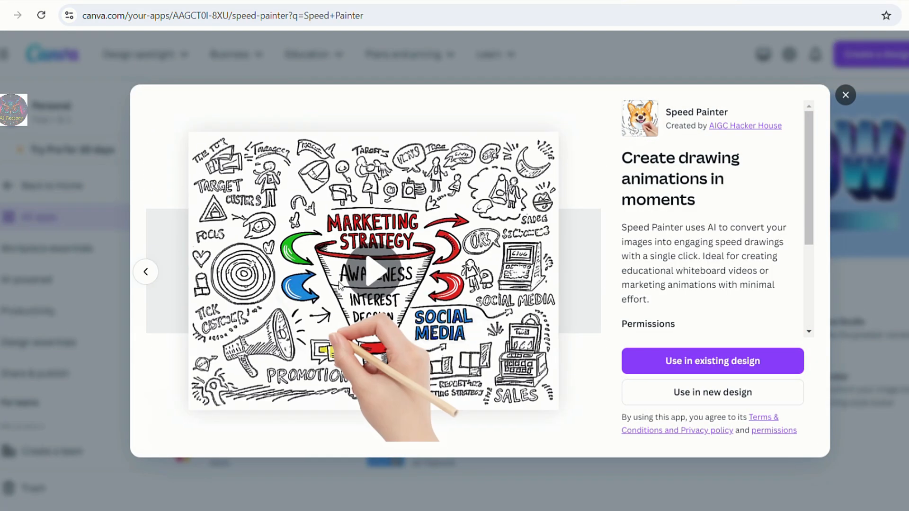
click(718, 399)
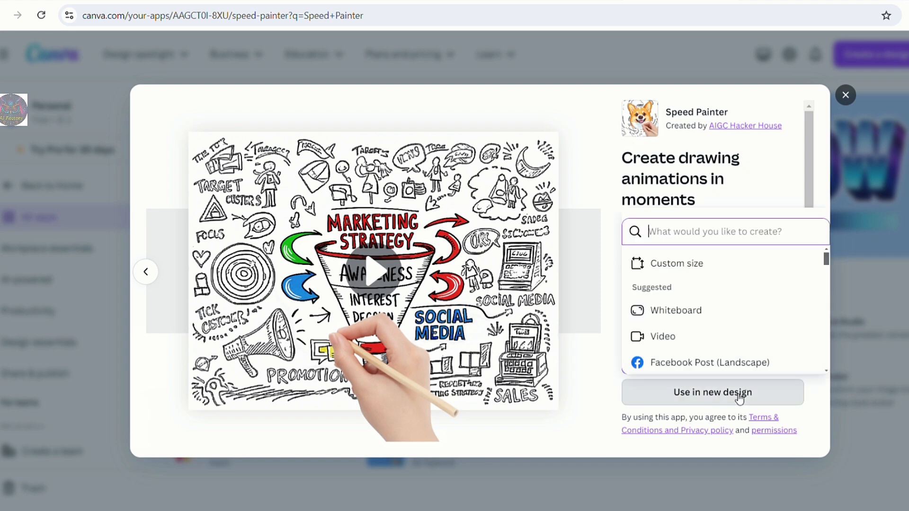
click(692, 347)
Generate a speed-drawing video from big.png with a 3s sketch, 3s color fill and sketching hand effect, and add it to the design
click(170, 179)
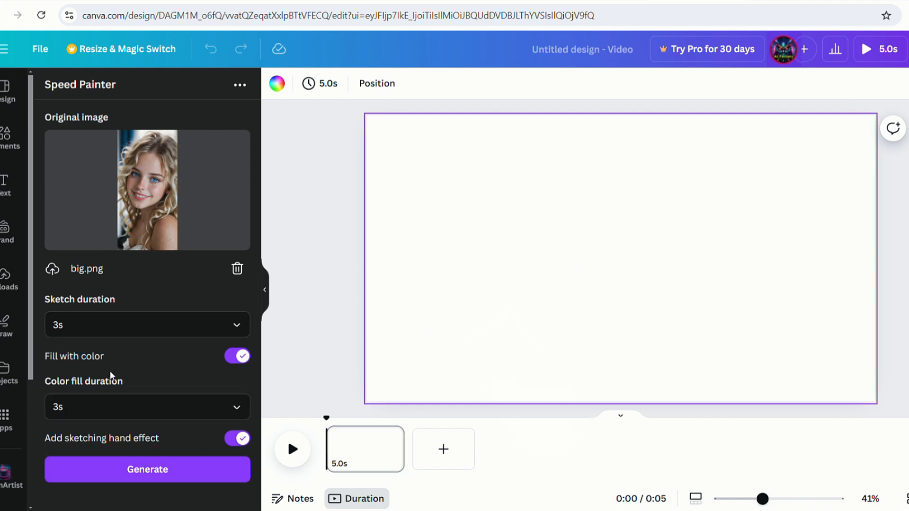
click(150, 475)
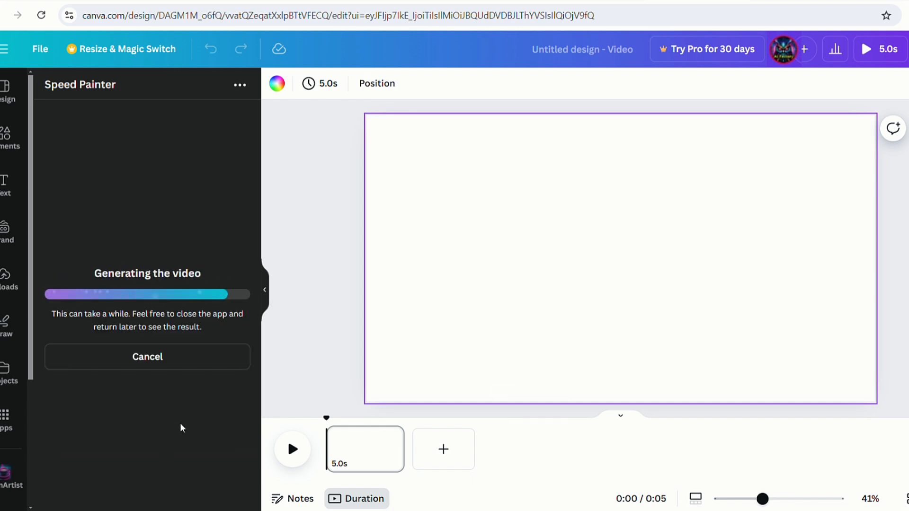
click(170, 378)
Enlarge the drawing video to the full height of the page and play it
drag(649, 319, 691, 401)
drag(592, 200, 534, 133)
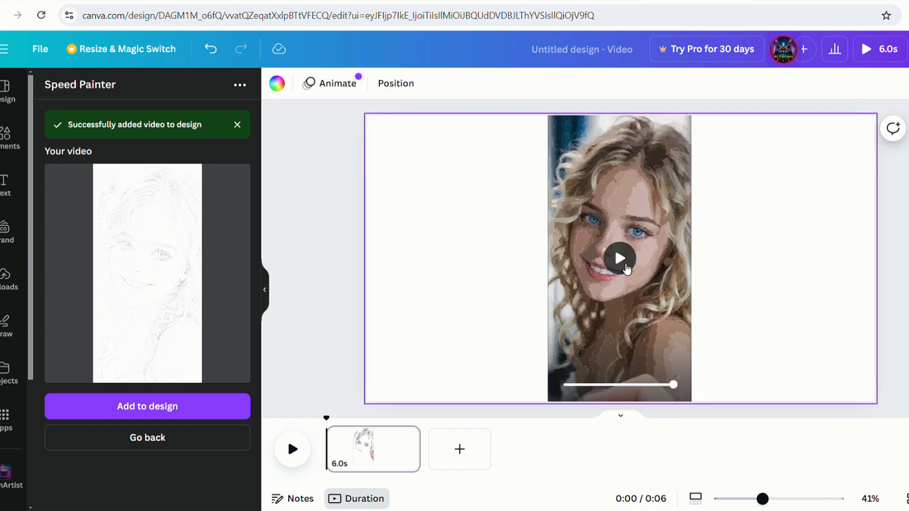
click(624, 265)
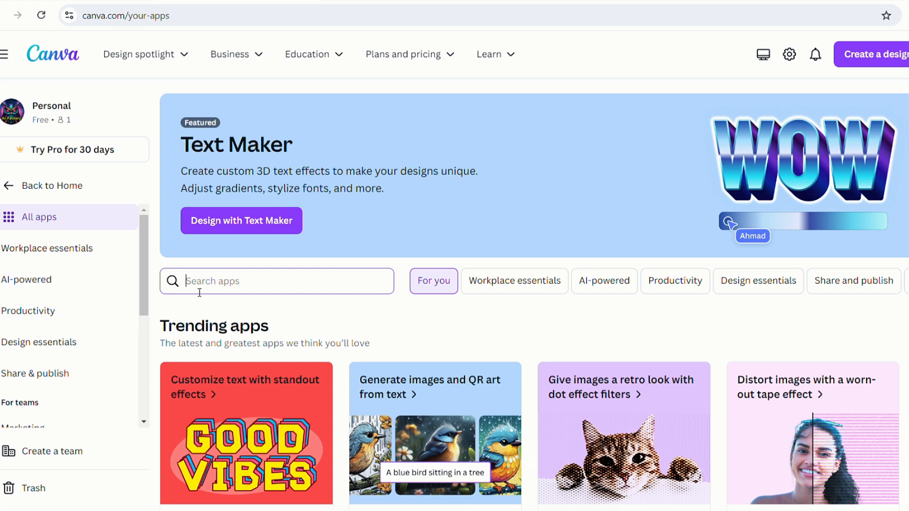
Find the ColoringBook app, view its second preview and start using it in a new 1920 × 1080 px design
text(coloring book)
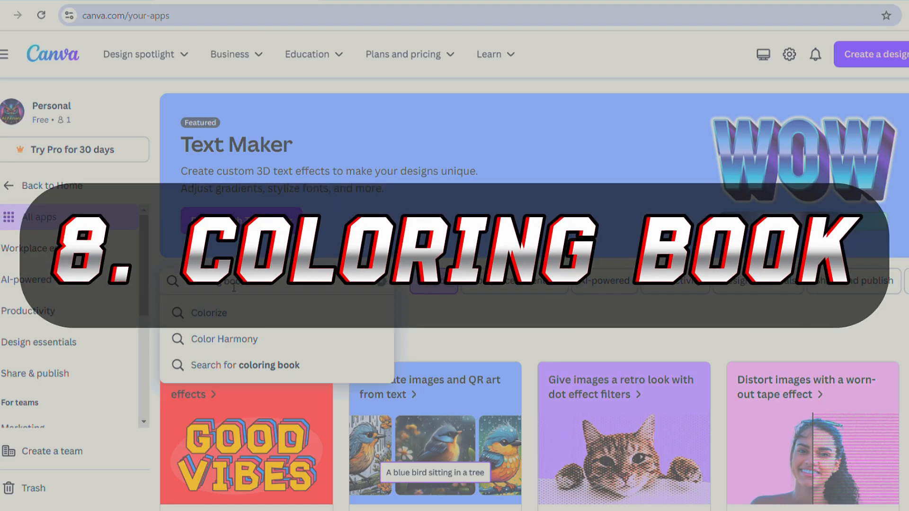
click(225, 339)
click(226, 341)
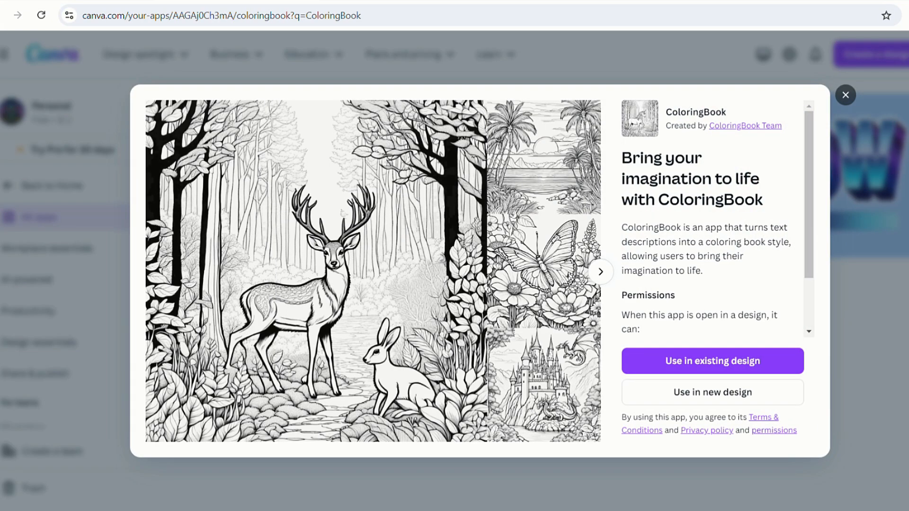
click(600, 272)
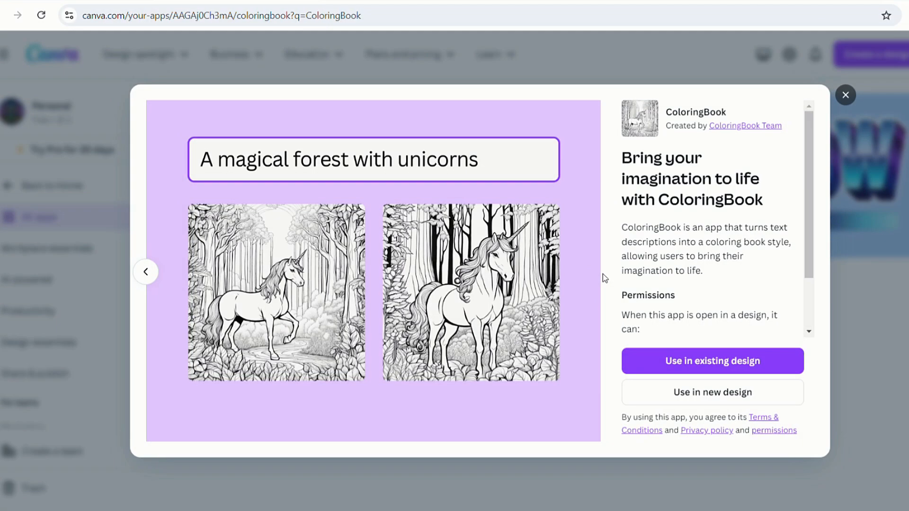
click(712, 392)
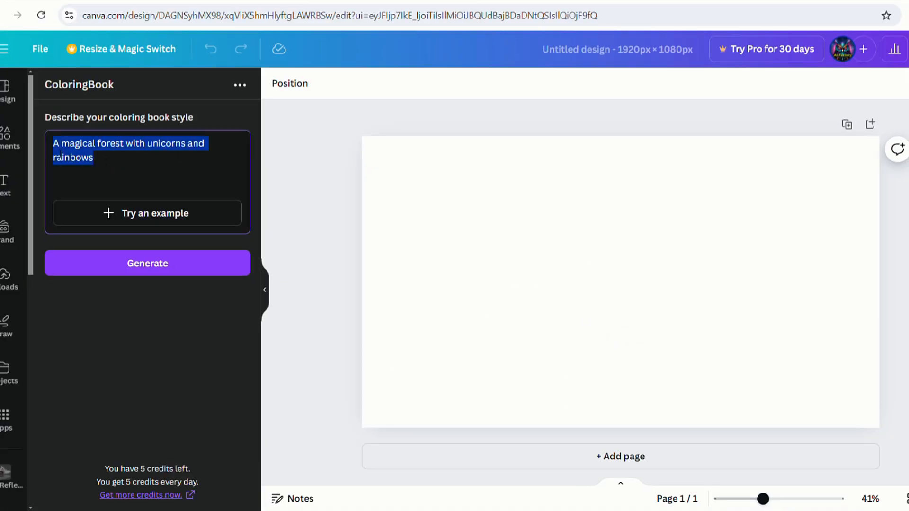
Replace the description with the pasted prompt about a bird in a fantasy-dense tropical forest and generate the coloring page
key(ctrl+v)
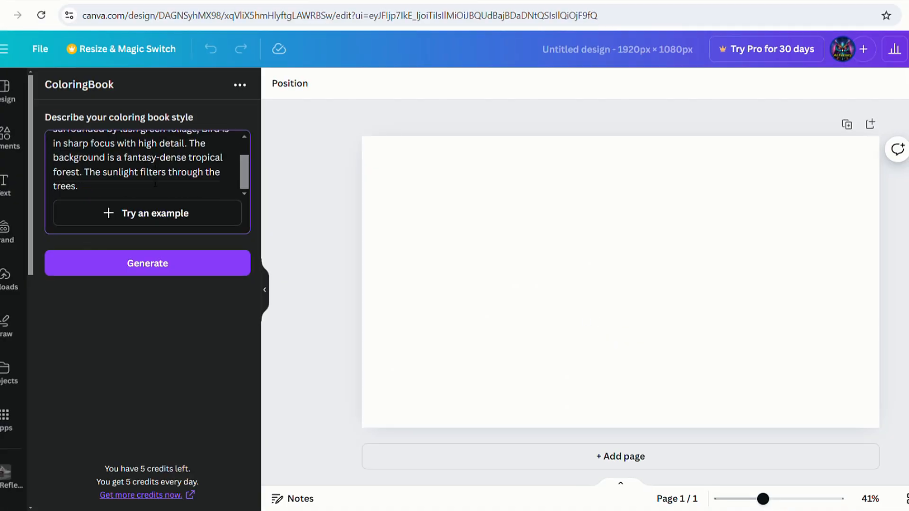
click(161, 263)
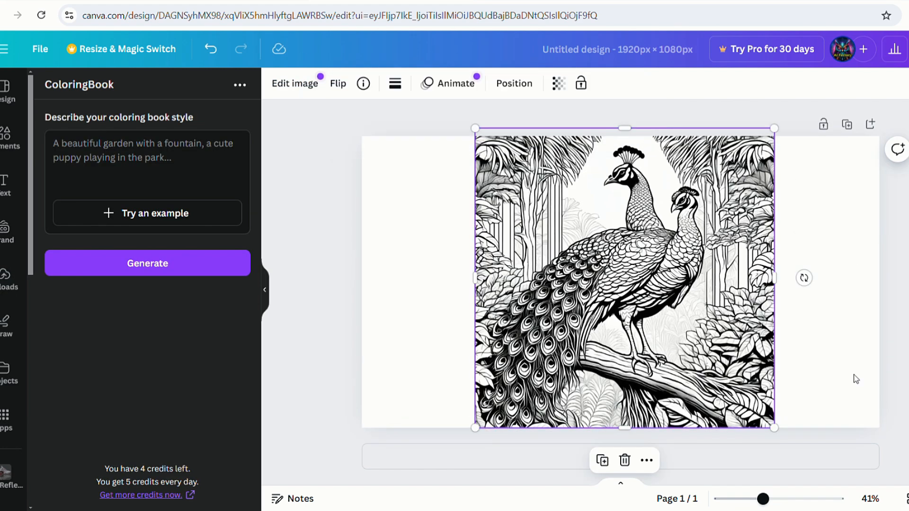
click(854, 378)
Cycle through ColoringBook's example prompts to one about unicorns in a forest and generate its image
click(118, 212)
click(156, 218)
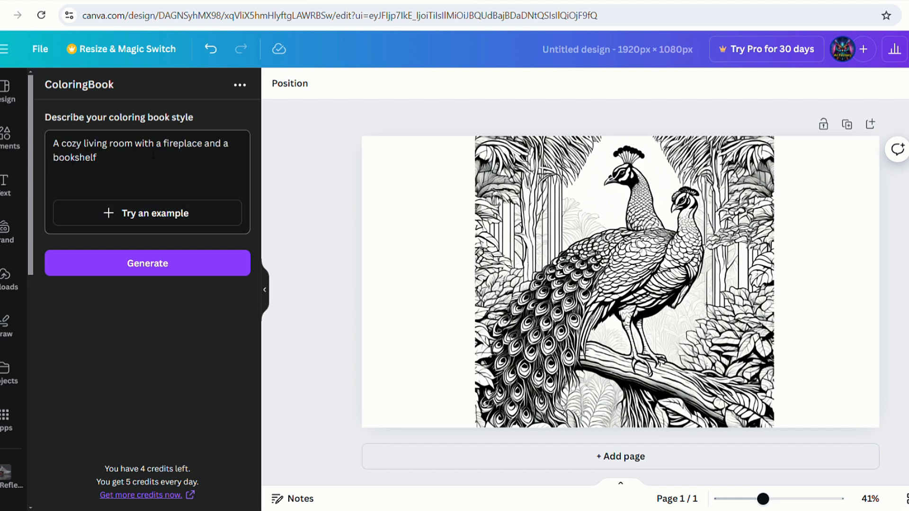
click(147, 213)
click(147, 263)
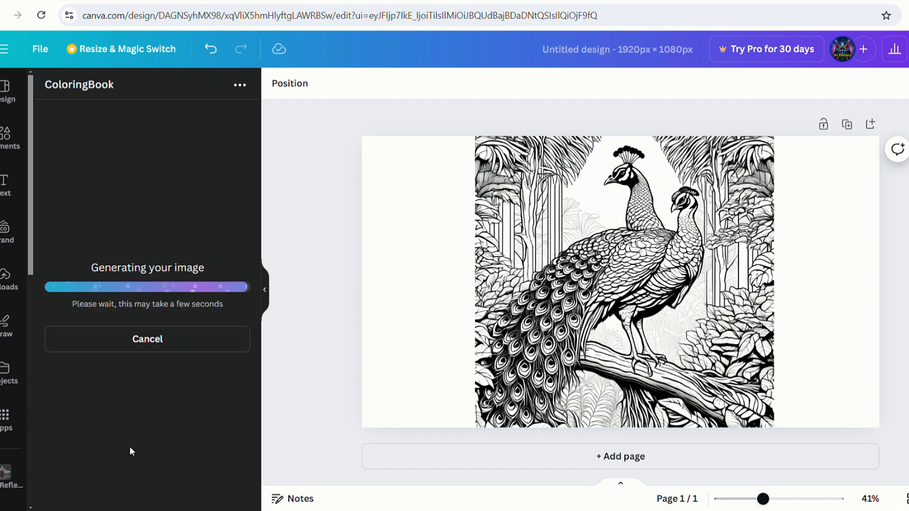
Delete the peacock image and enlarge the new unicorn image to about the page's full height
click(685, 253)
key(Delete)
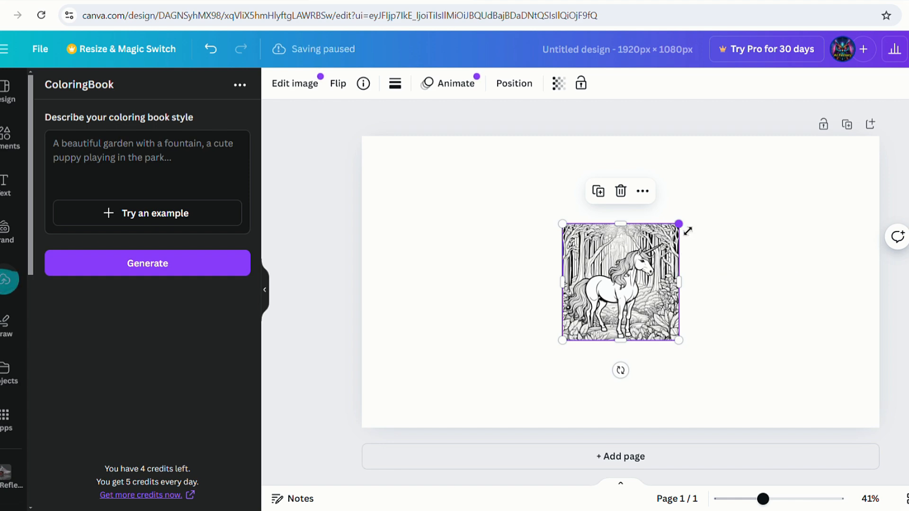
drag(685, 229, 795, 156)
drag(565, 343, 484, 434)
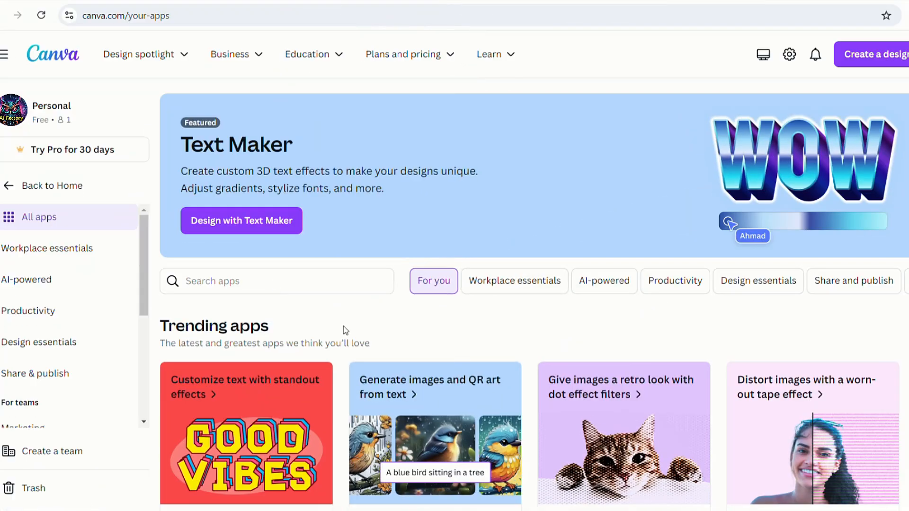
Find the Easy Reflections app and start using it in a new 1920 × 1080 px design
click(223, 282)
text(Easy Reflections)
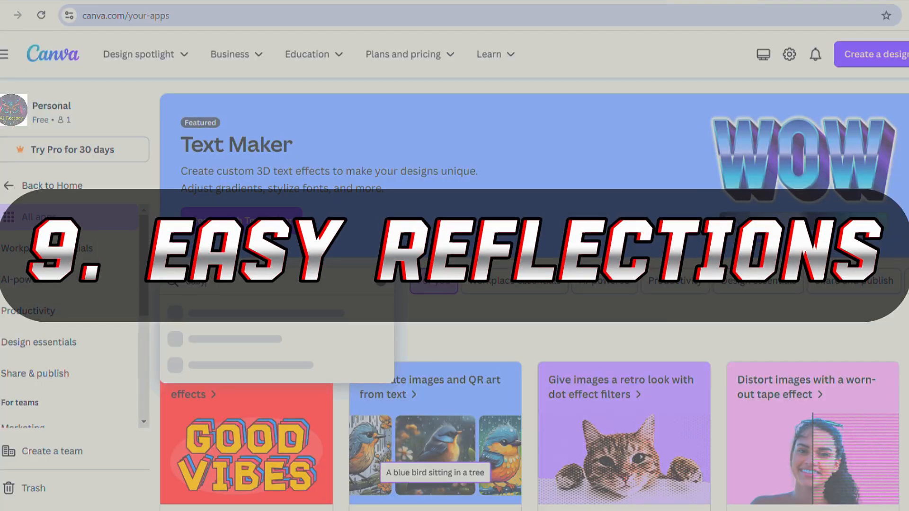
key(Return)
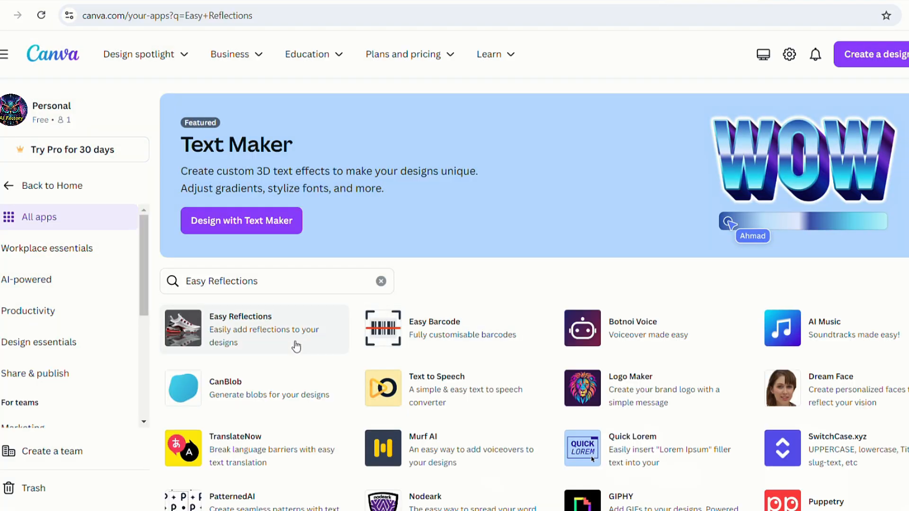
click(257, 332)
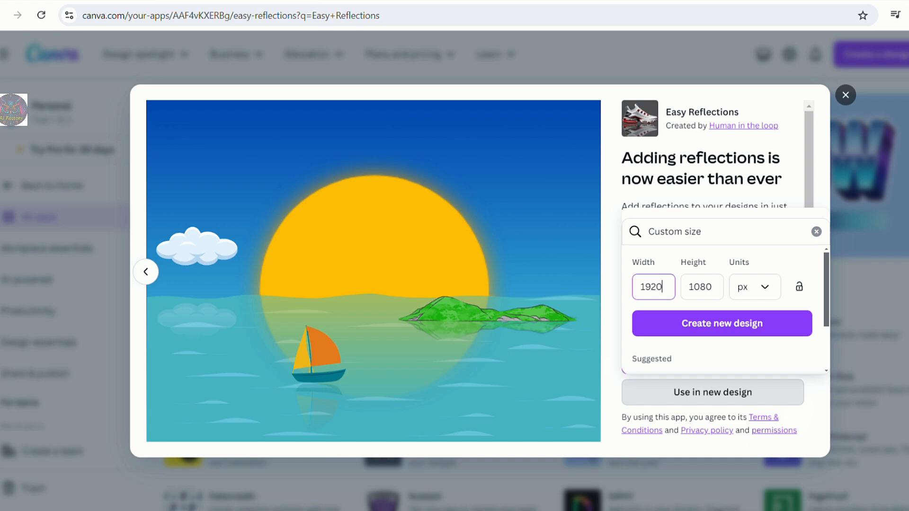
click(730, 318)
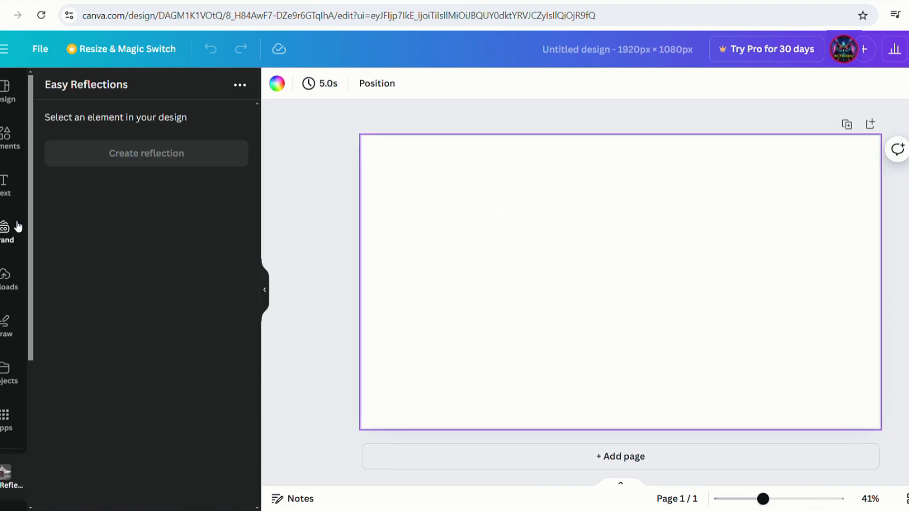
Add the uploaded kitten image to the page, shrink it and place it against the page's top edge
click(10, 278)
click(216, 419)
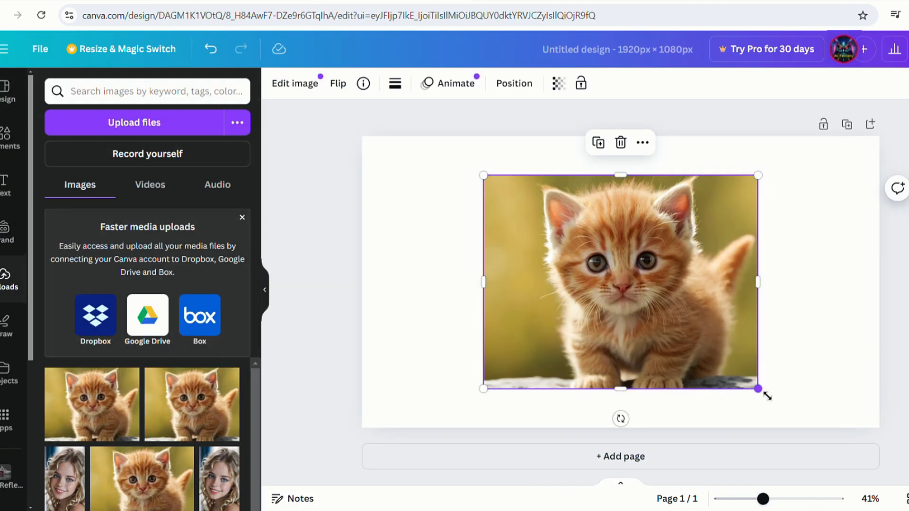
drag(767, 396, 720, 310)
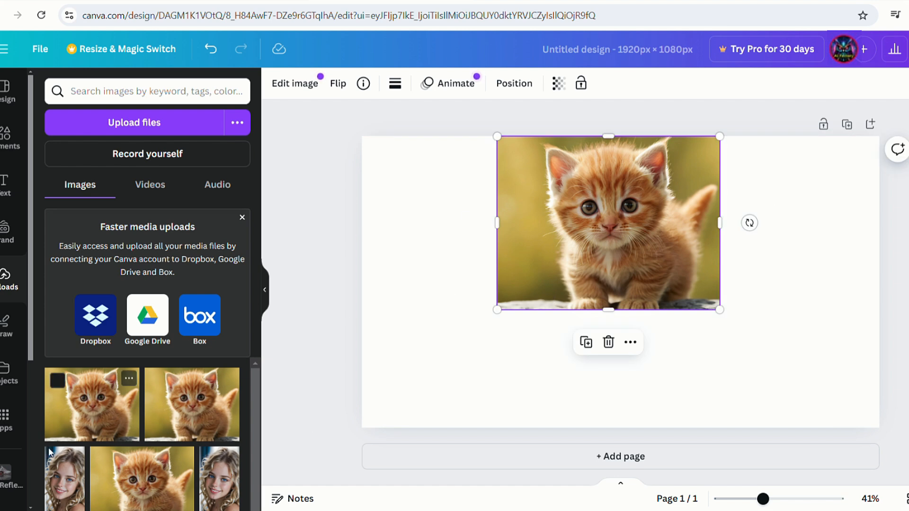
Create a reflection of the kitten image in Easy Reflections and compare the position options, finishing with Below
click(9, 473)
click(151, 160)
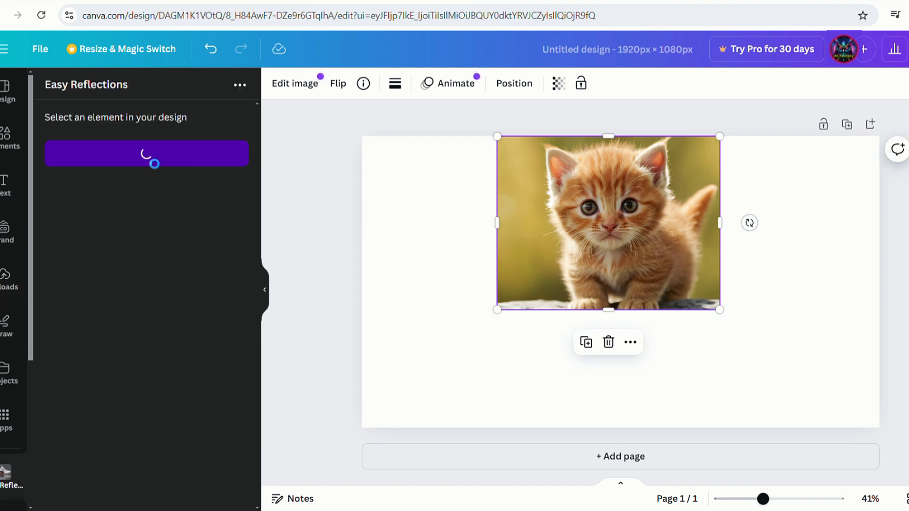
click(121, 311)
click(171, 312)
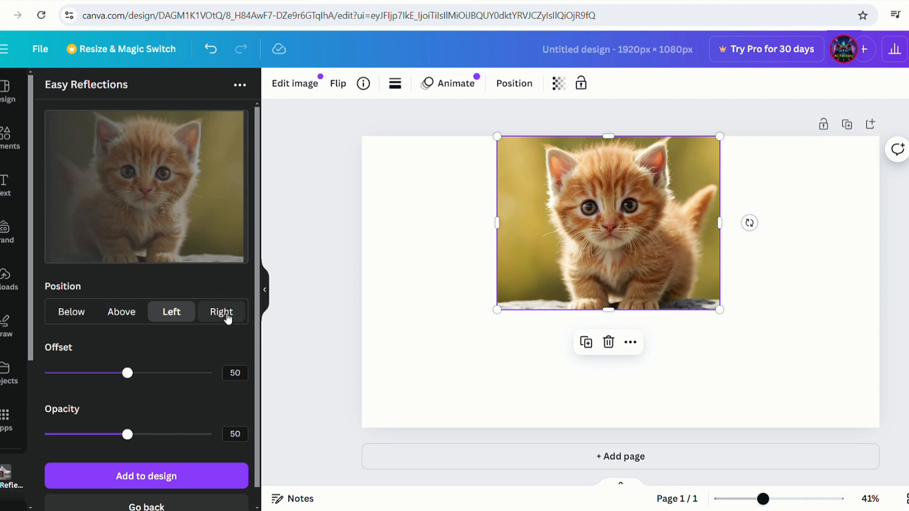
click(226, 316)
click(128, 314)
click(171, 312)
click(71, 312)
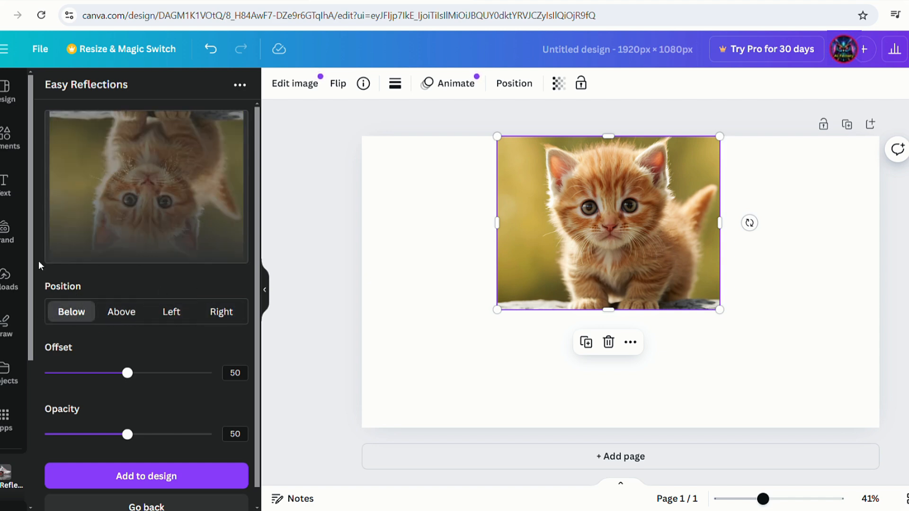
Try slightly different offset and opacity values for the reflection, returning both to 50
mouse_move(128, 379)
mouse_down()
mouse_move(162, 375)
mouse_move(124, 381)
mouse_move(133, 376)
mouse_up()
mouse_move(136, 439)
mouse_down()
mouse_move(112, 433)
mouse_move(132, 438)
mouse_up()
drag(132, 374, 134, 377)
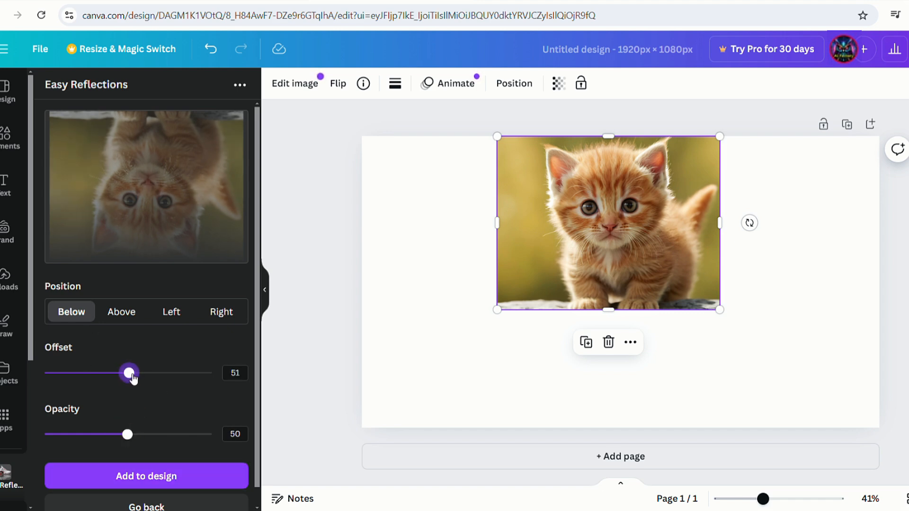
Add the reflection to the design, move it directly under the kitten image and enlarge it to the same width
click(146, 477)
drag(648, 330, 645, 415)
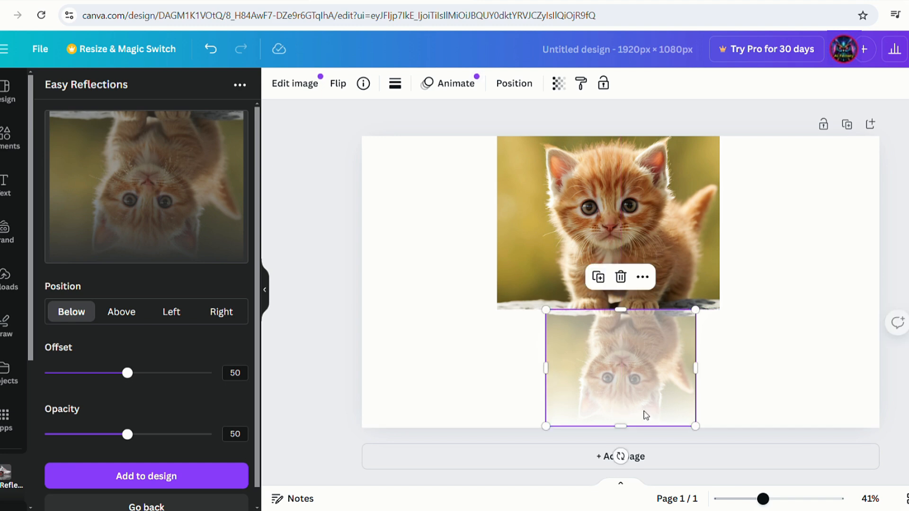
drag(546, 428, 489, 449)
drag(695, 464, 720, 482)
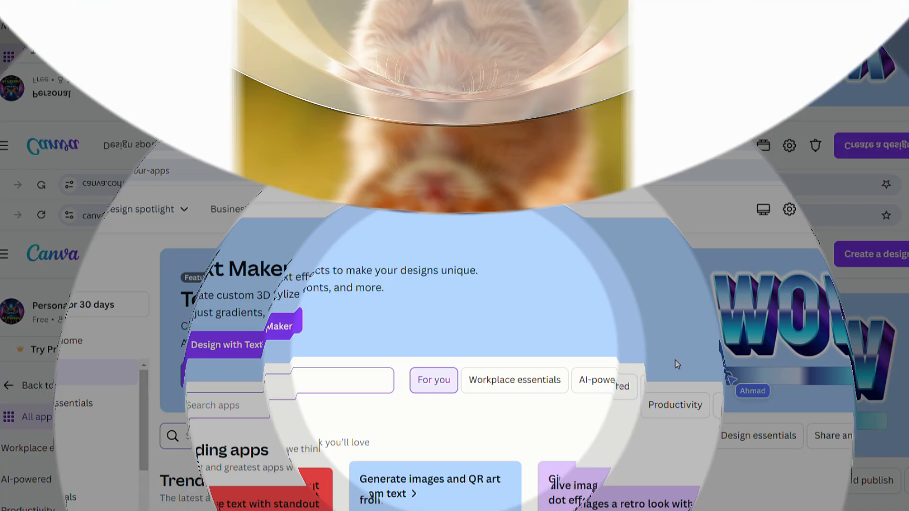
Find the Frame Maker app, open its details and look through its preview images
text(framemaker)
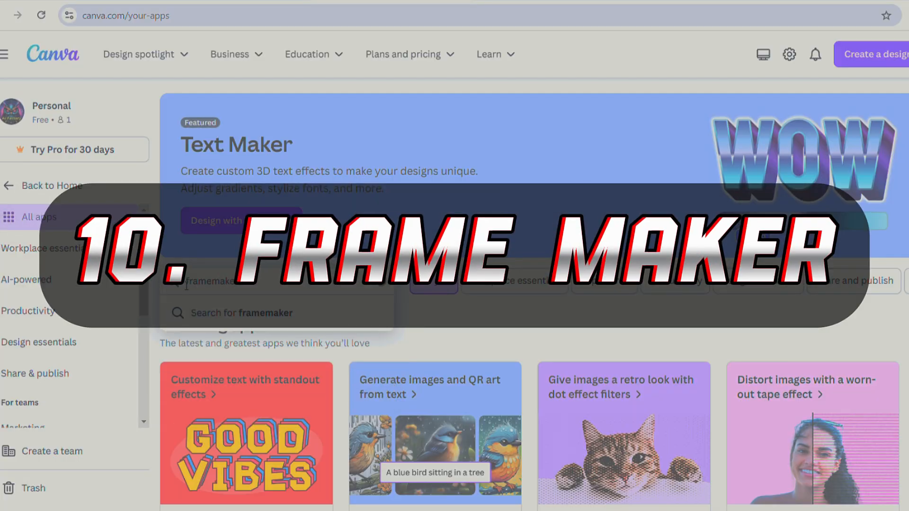
click(252, 319)
click(211, 320)
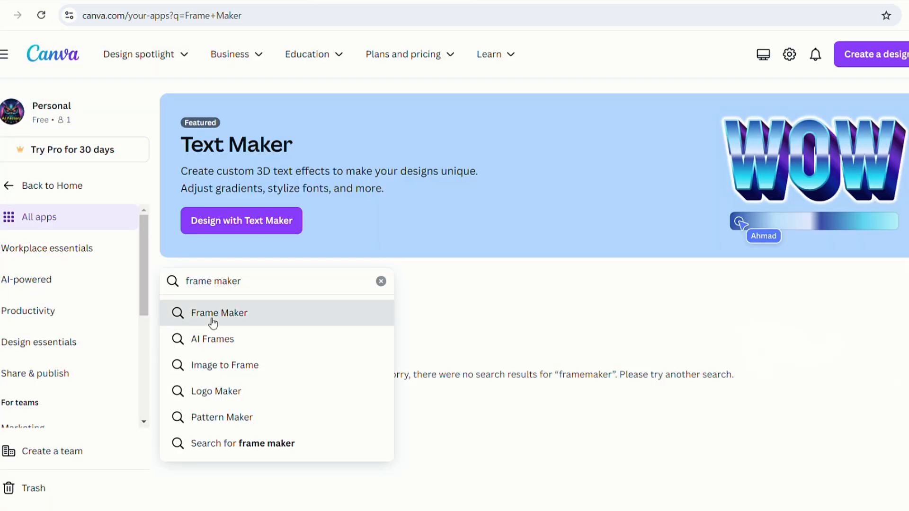
click(243, 327)
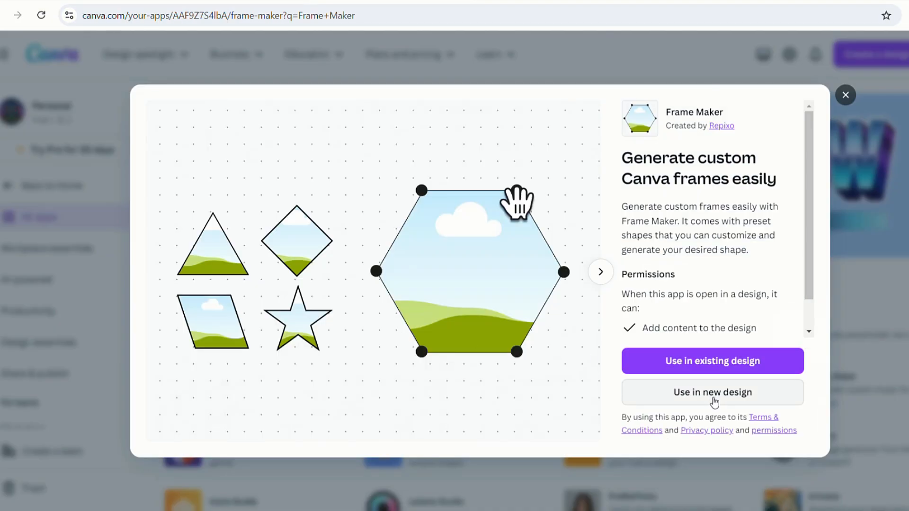
click(611, 277)
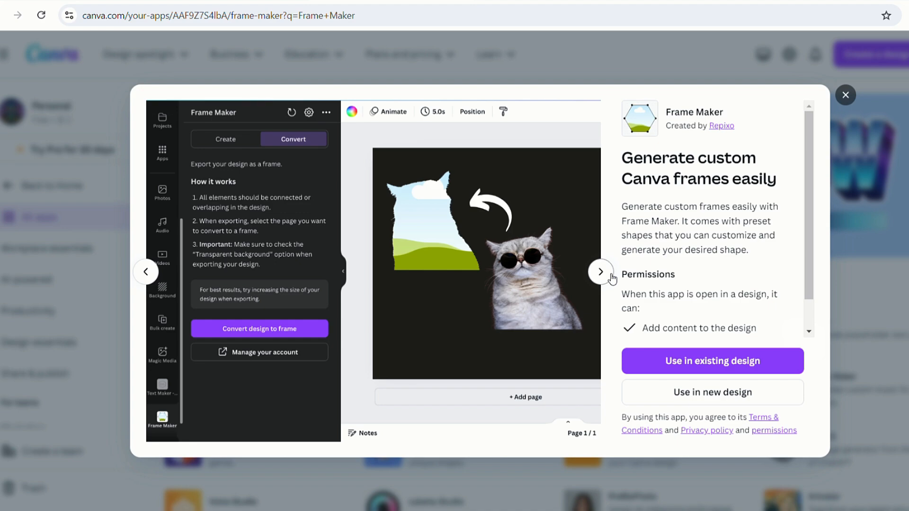
click(611, 274)
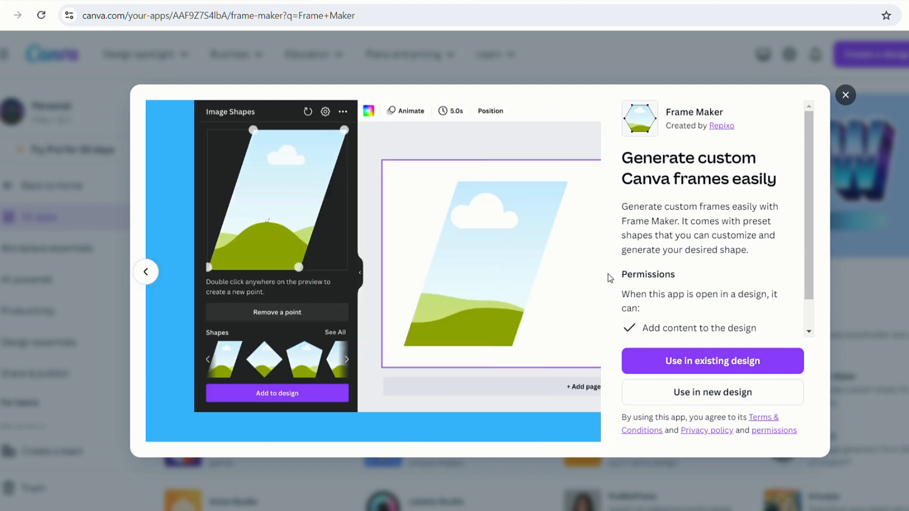
Open Frame Maker in a new 1920 × 1080 px design and browse its full list of preset shapes
click(730, 405)
click(669, 389)
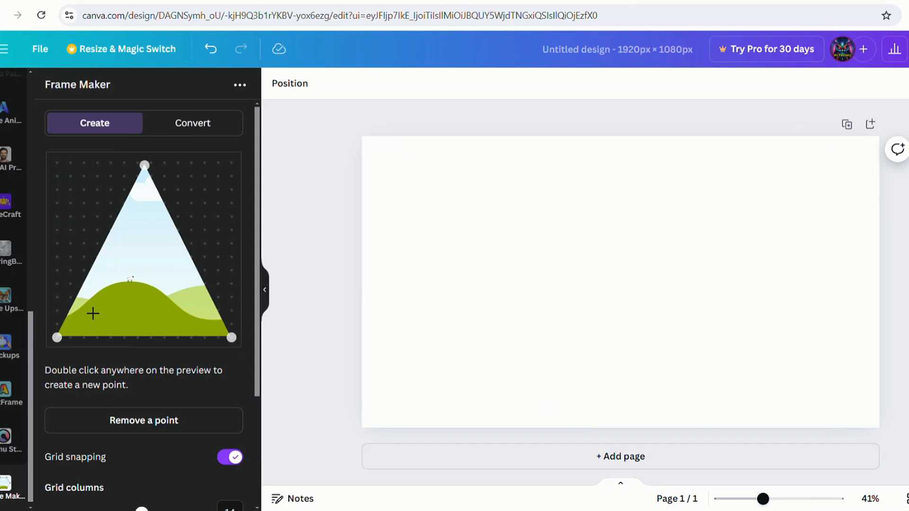
scroll(142, 331, down, 5)
click(243, 432)
click(230, 394)
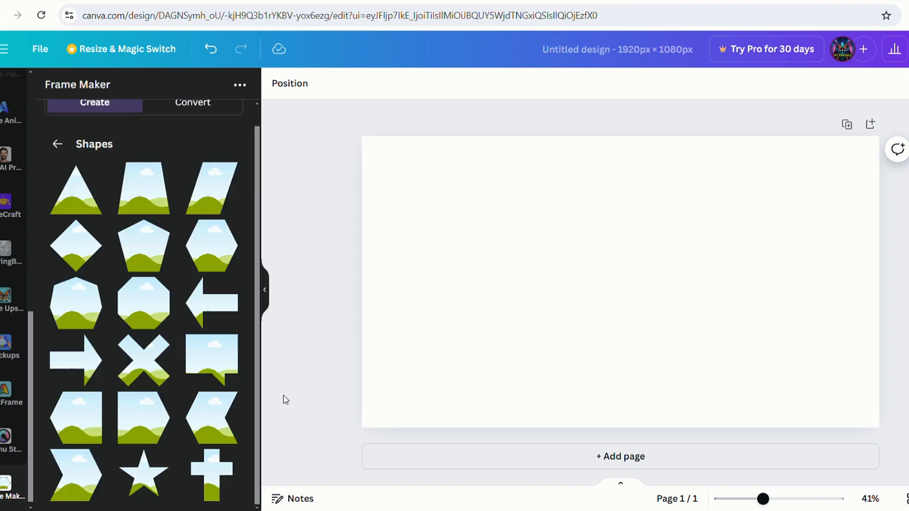
scroll(172, 470, up, 1)
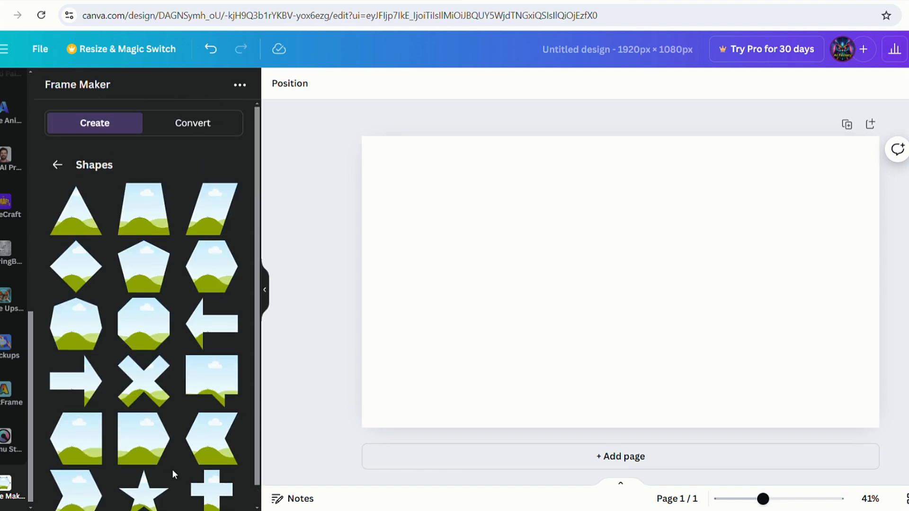
Load the diamond preset into the frame preview and remove its left corner point
click(76, 268)
click(144, 421)
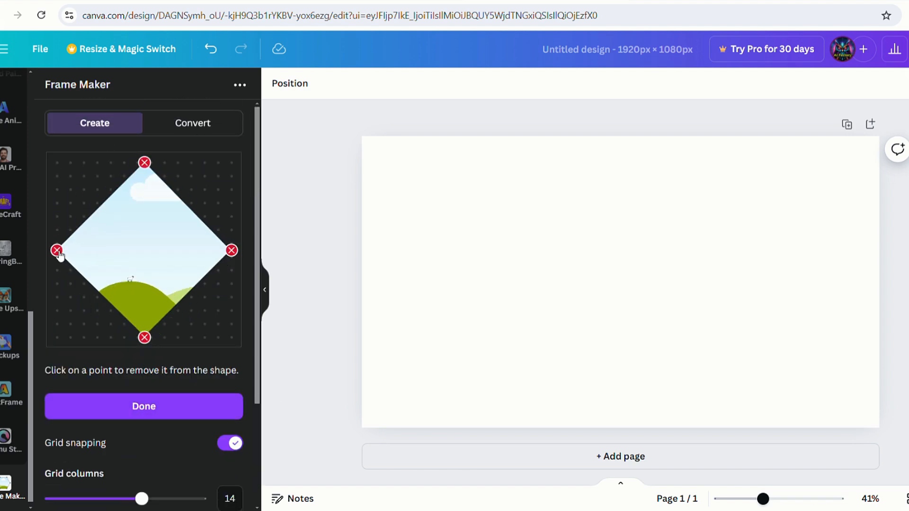
click(56, 250)
scroll(142, 284, down, 3)
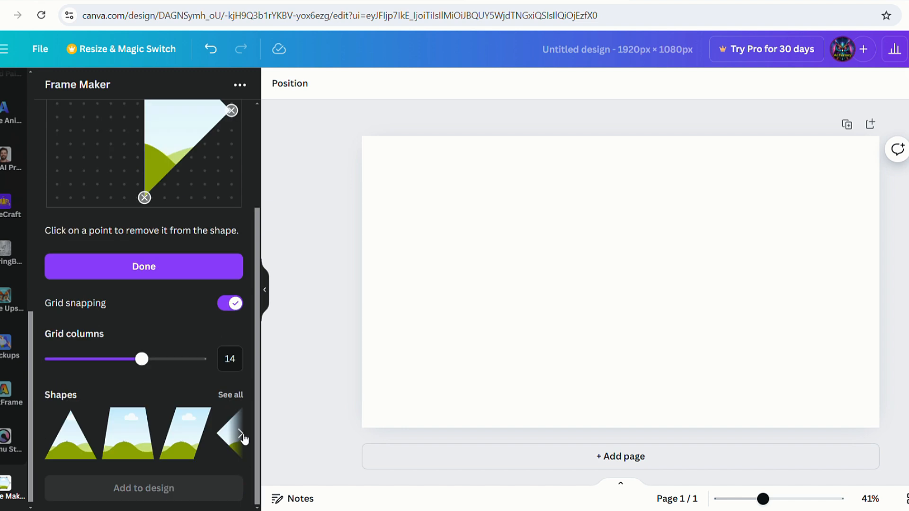
Try the octagon preset from the full shape list, and move the triangle's lower-left point inward on the grid
click(245, 432)
click(230, 399)
click(141, 313)
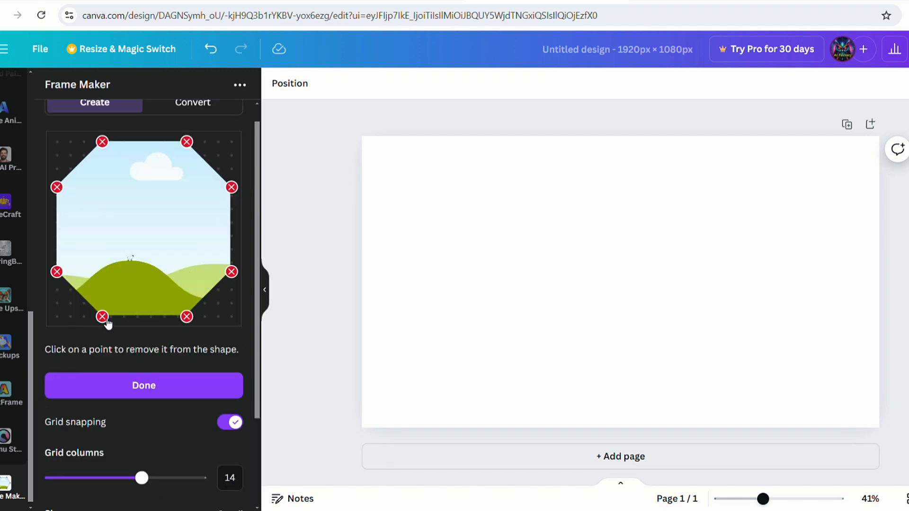
drag(56, 337, 57, 310)
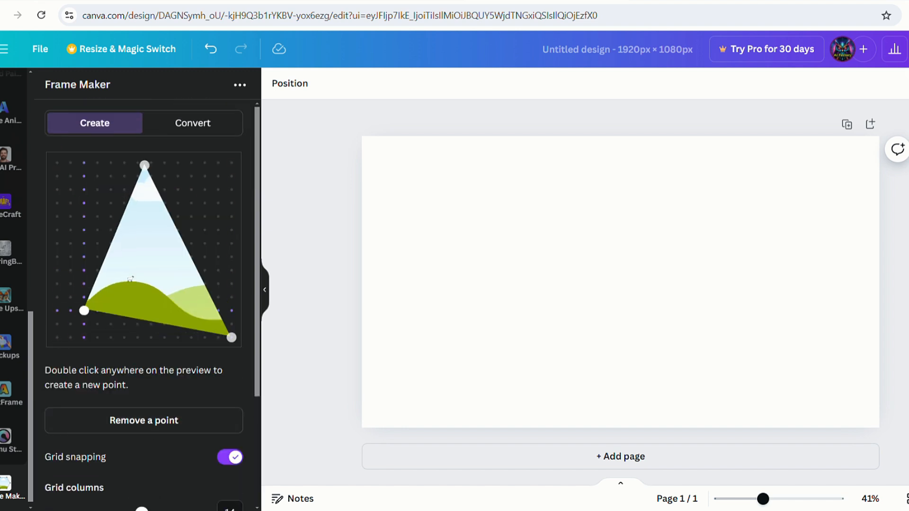
Add a diamond-shaped frame to the design and enlarge it to the full page height
scroll(137, 379, down, 3)
click(242, 435)
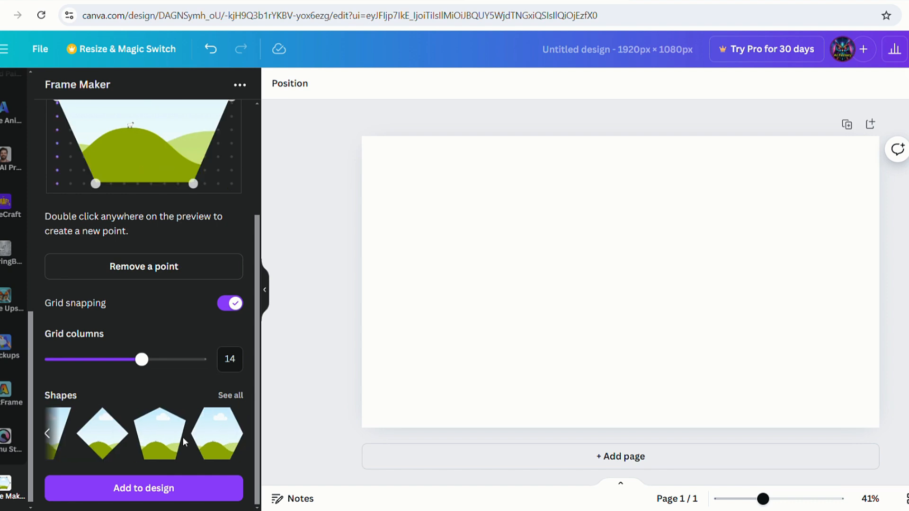
drag(687, 215, 766, 136)
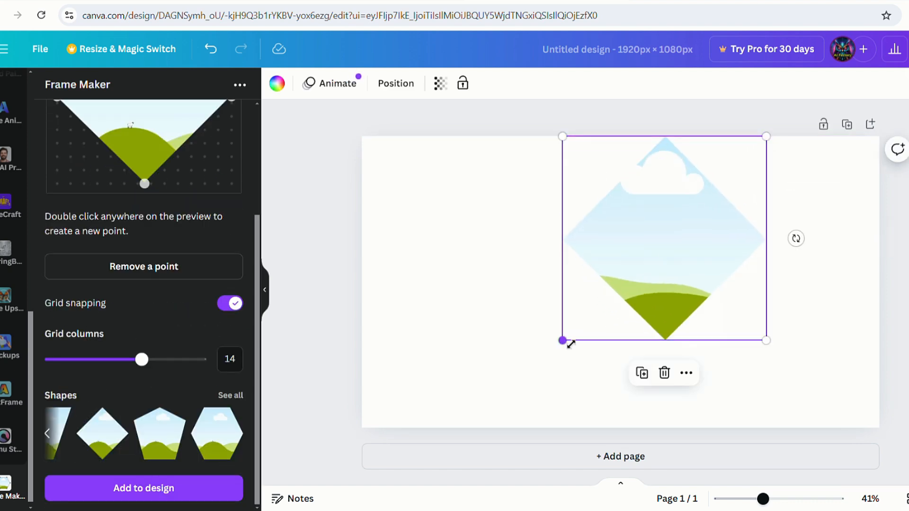
drag(563, 339, 475, 428)
Fill the diamond frame with the uploaded portrait of the curly-haired blonde woman
scroll(6, 279, up, 10)
click(6, 279)
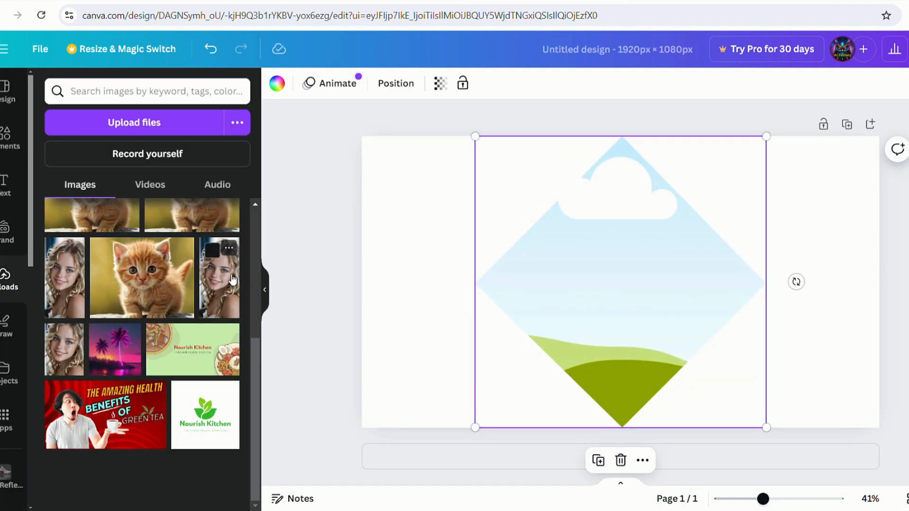
click(226, 283)
drag(625, 327, 635, 335)
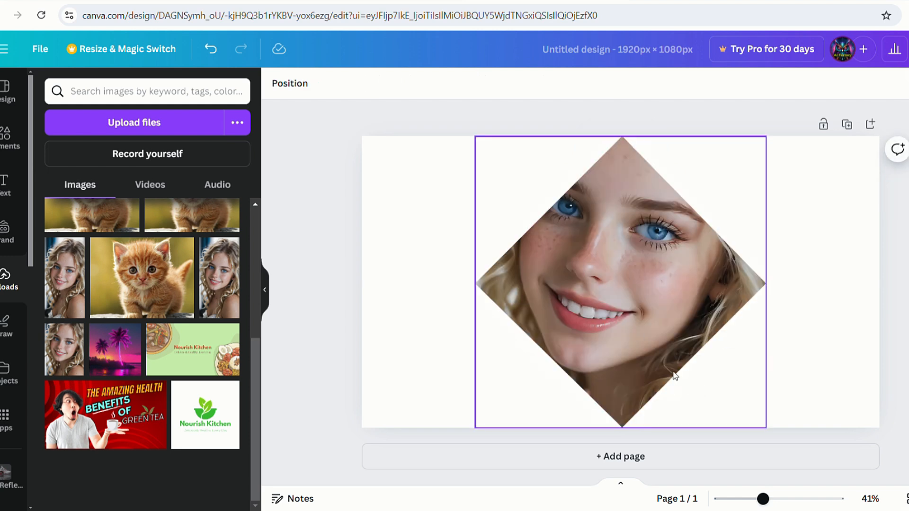
Reposition the portrait inside the diamond frame's crop so the face is better centred
double_click(625, 341)
drag(632, 308, 675, 340)
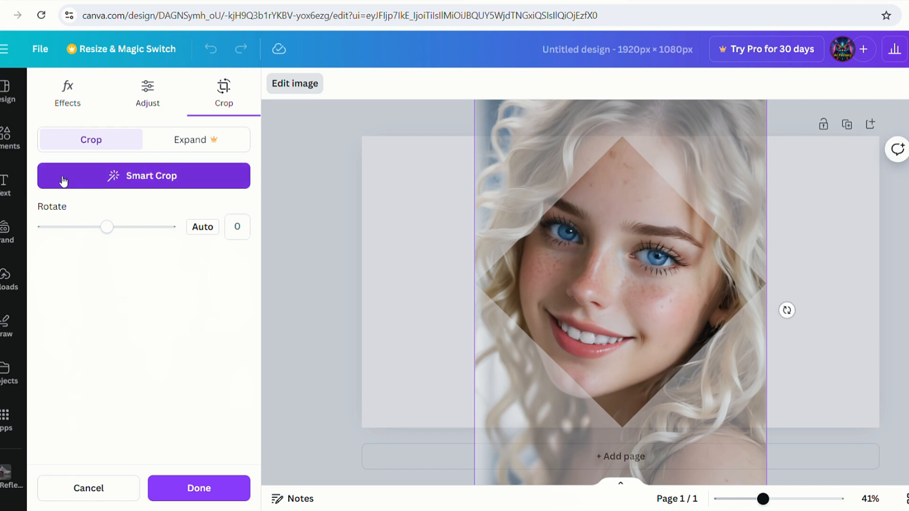
click(436, 301)
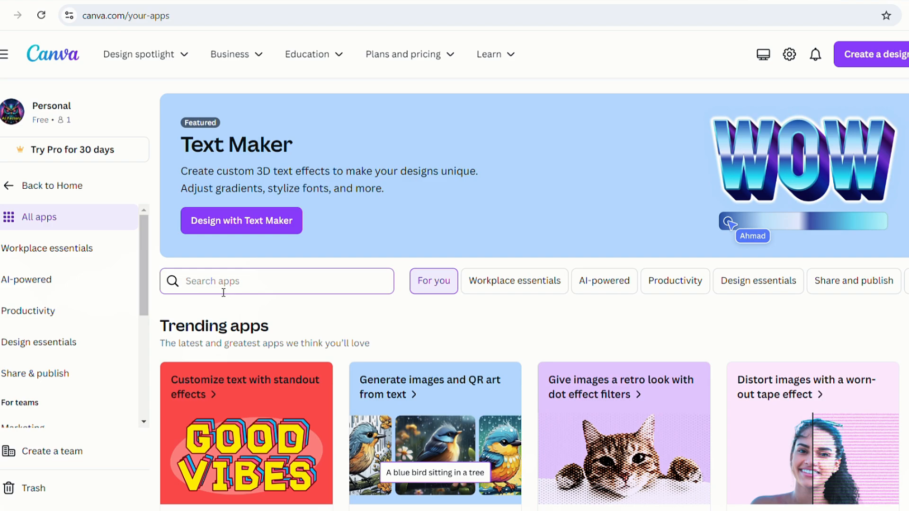
Find the Cartoonify app, open its details and look through its preview images
click(225, 274)
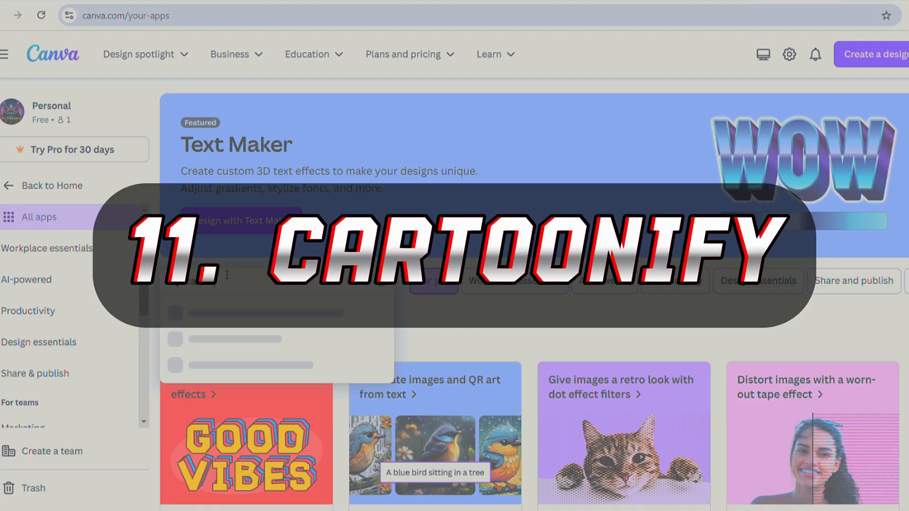
text(Cartoonify)
key(Return)
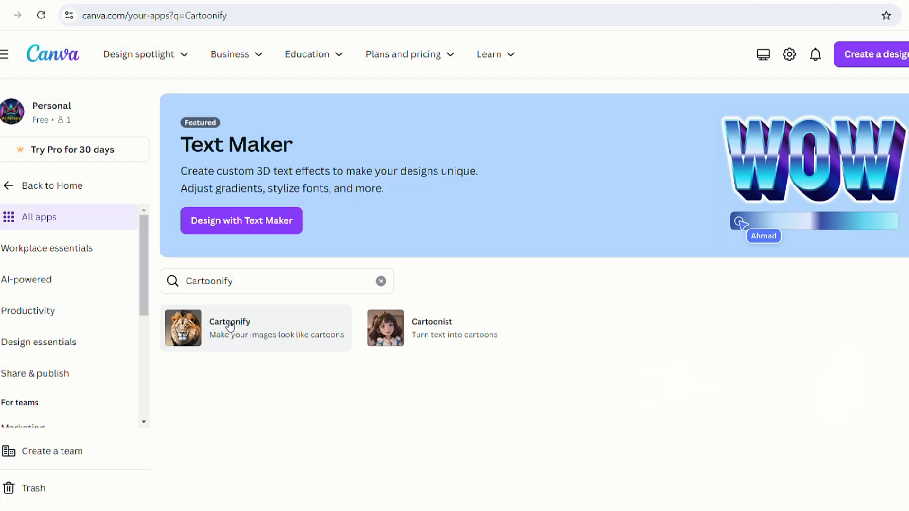
click(230, 326)
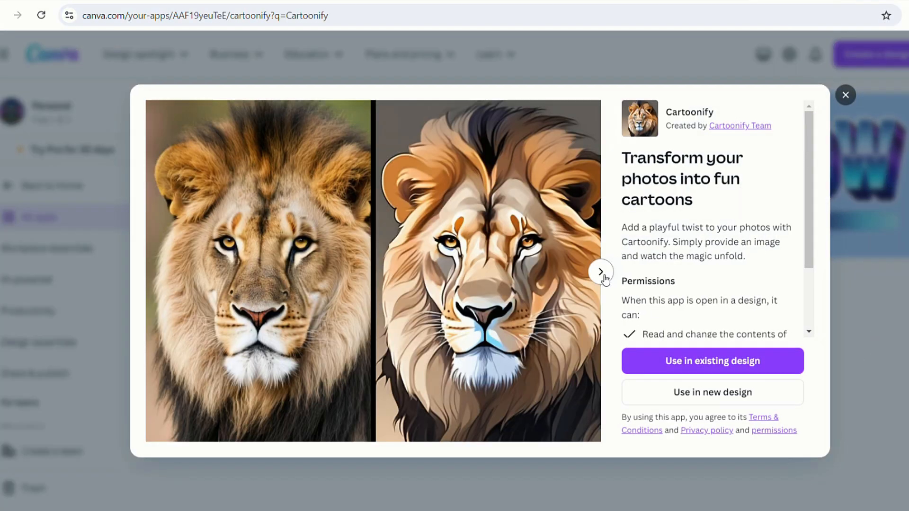
click(602, 273)
click(602, 273)
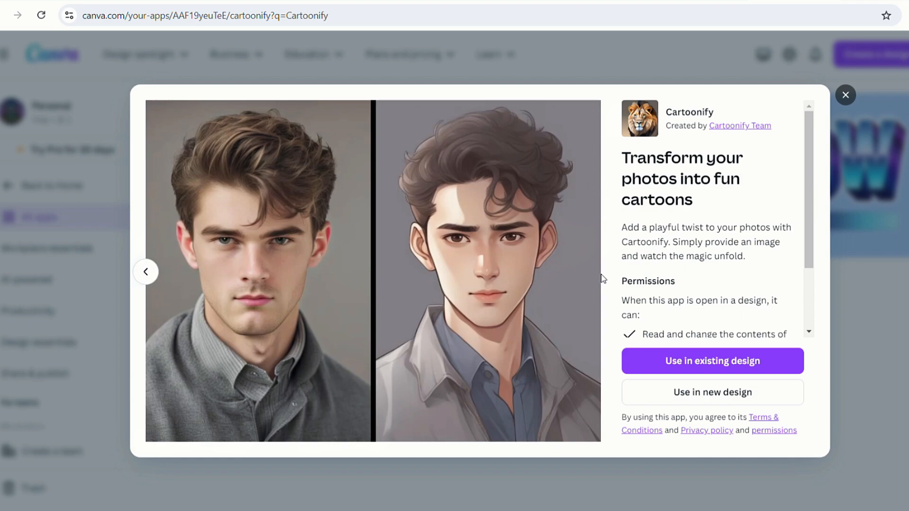
Open Cartoonify in a new Video design and enlarge the cartoonified portrait of the blond man on the page
click(730, 399)
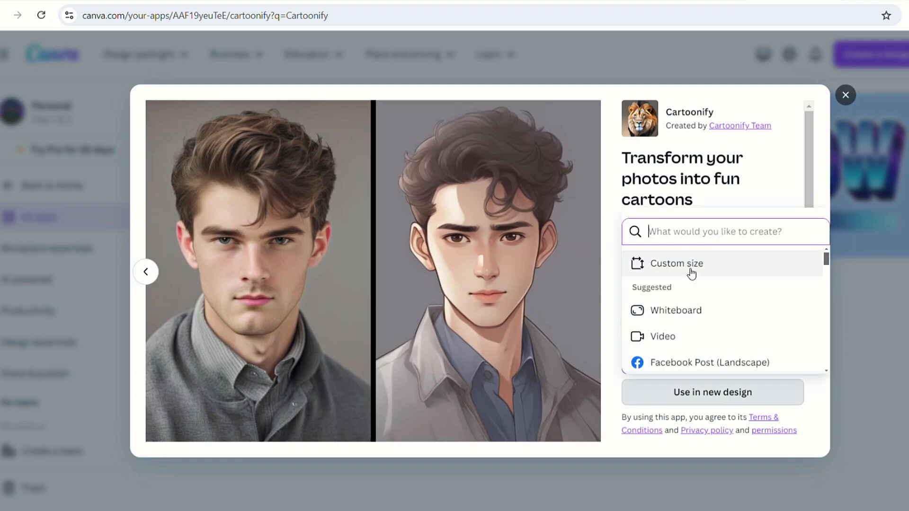
click(713, 334)
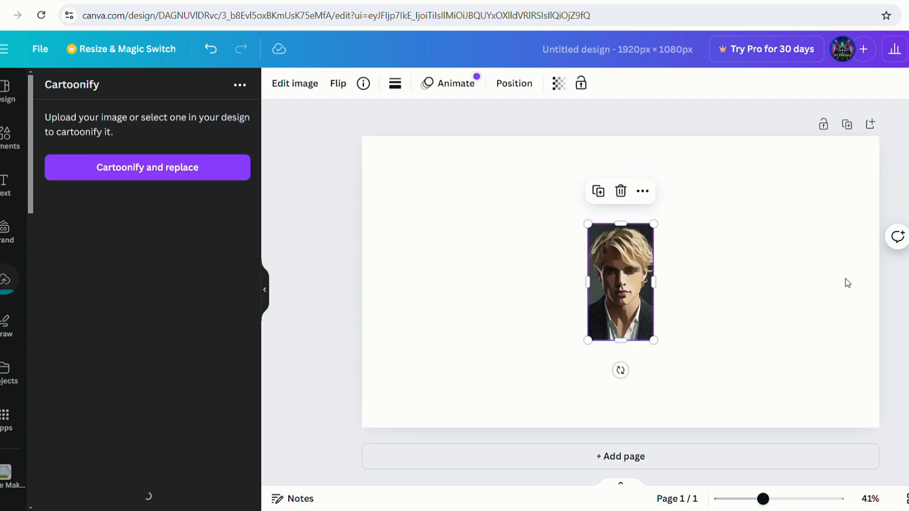
drag(654, 224, 747, 162)
drag(703, 340, 767, 424)
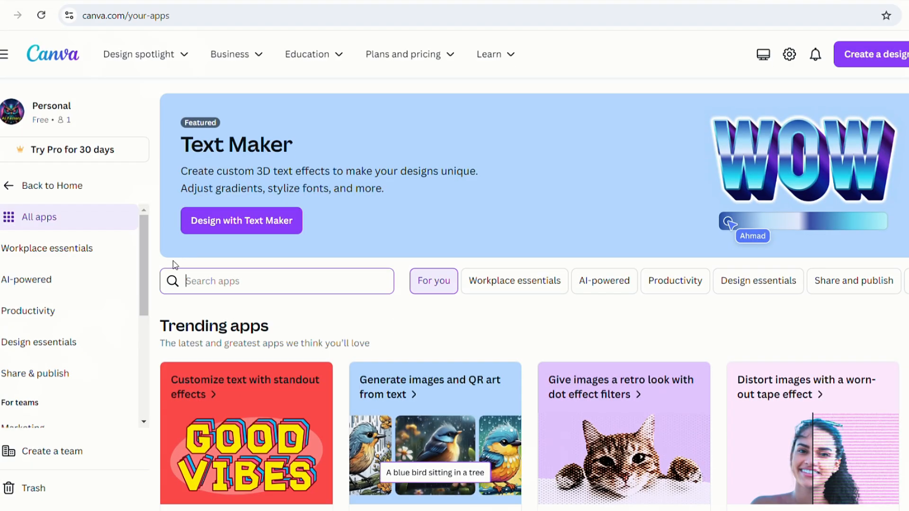
Find the MyStylist app, look through its preview images and open it in a new Video design
text(mystylist)
click(212, 313)
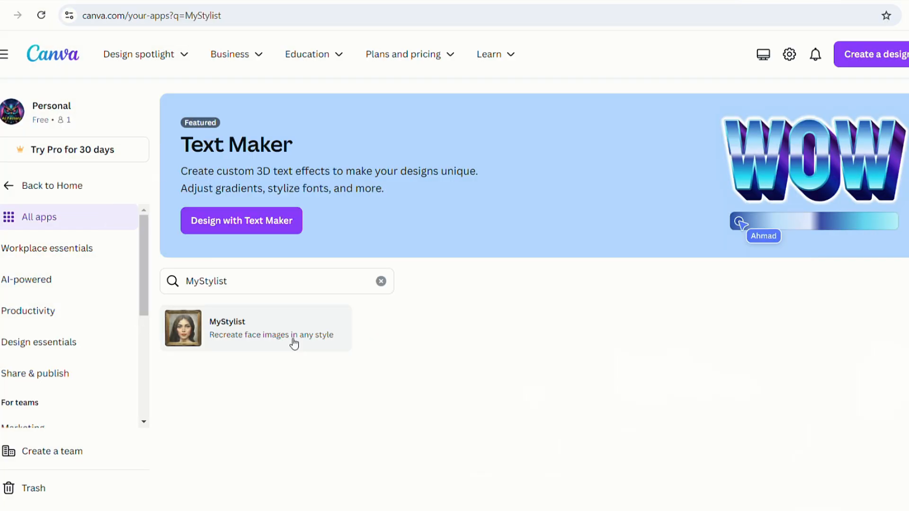
click(246, 334)
click(600, 271)
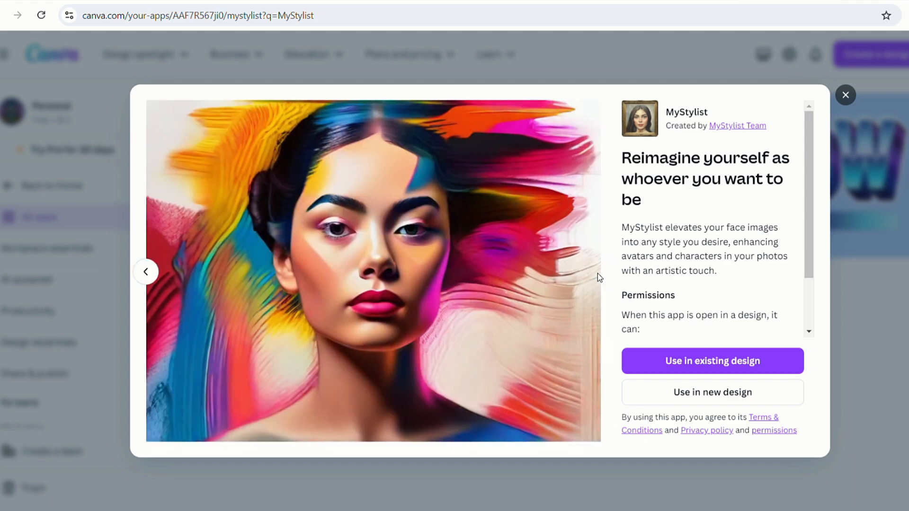
click(709, 396)
click(663, 336)
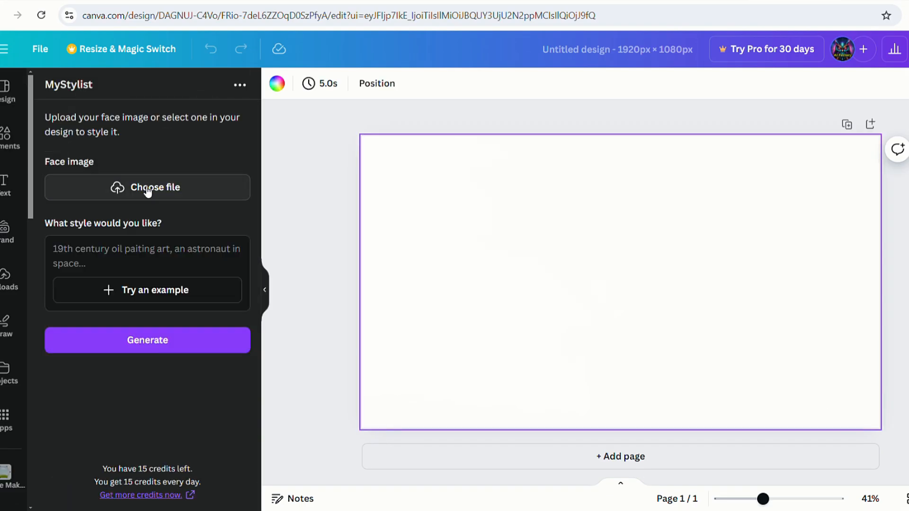
Cycle through the example styles for the uploaded face image and generate it as "comic book illustration"
click(138, 451)
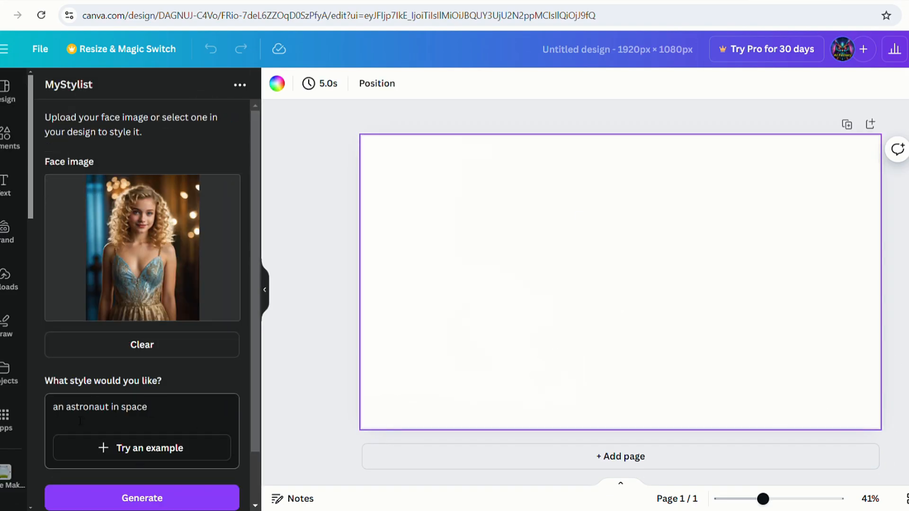
click(142, 451)
click(139, 455)
click(138, 454)
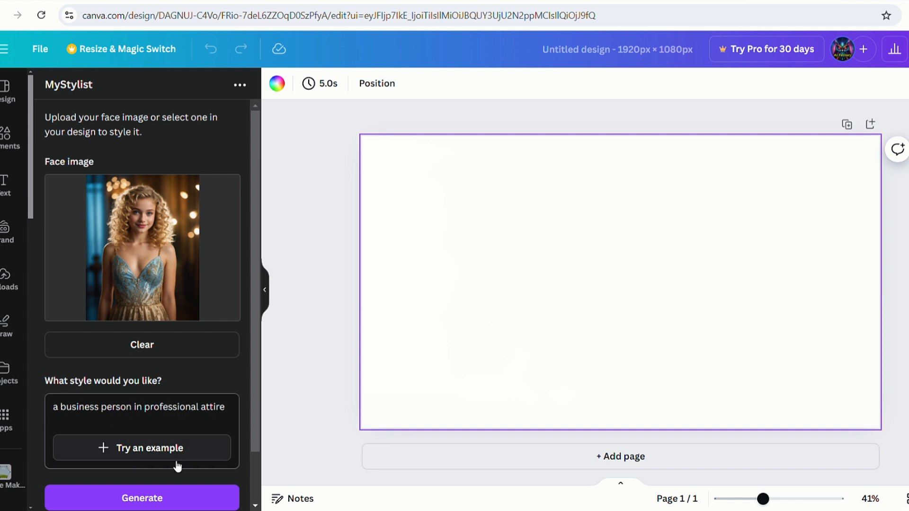
click(163, 455)
click(148, 451)
click(153, 453)
click(156, 454)
click(155, 453)
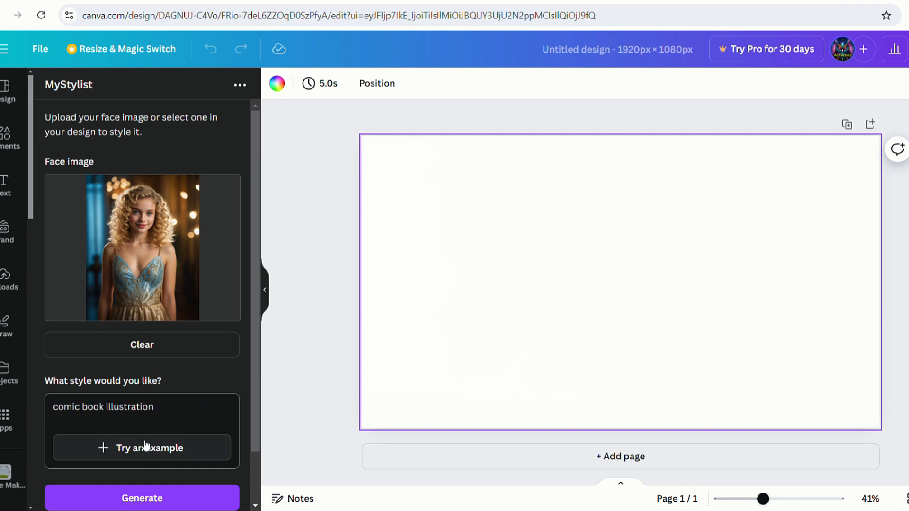
click(142, 499)
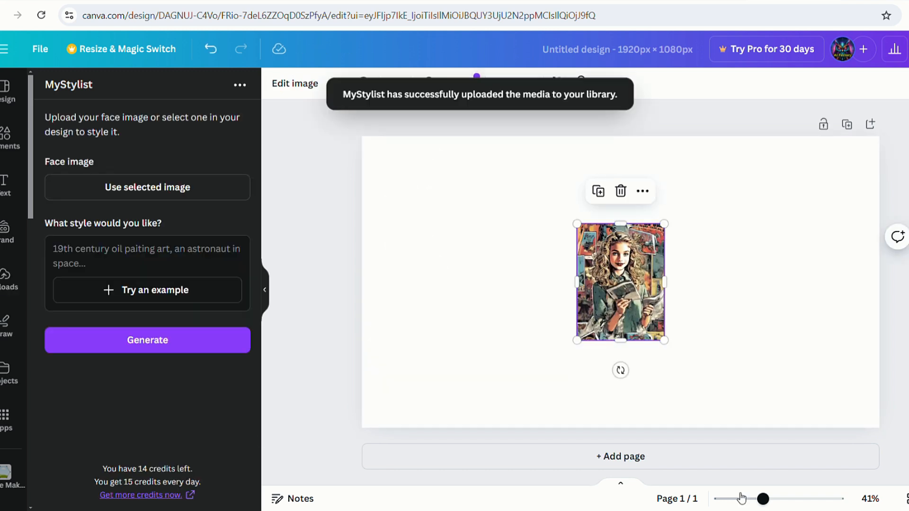
Enlarge the generated comic-style image to the full page height and move it toward the page's right side
drag(664, 224, 730, 138)
drag(576, 337, 511, 427)
drag(685, 343, 798, 343)
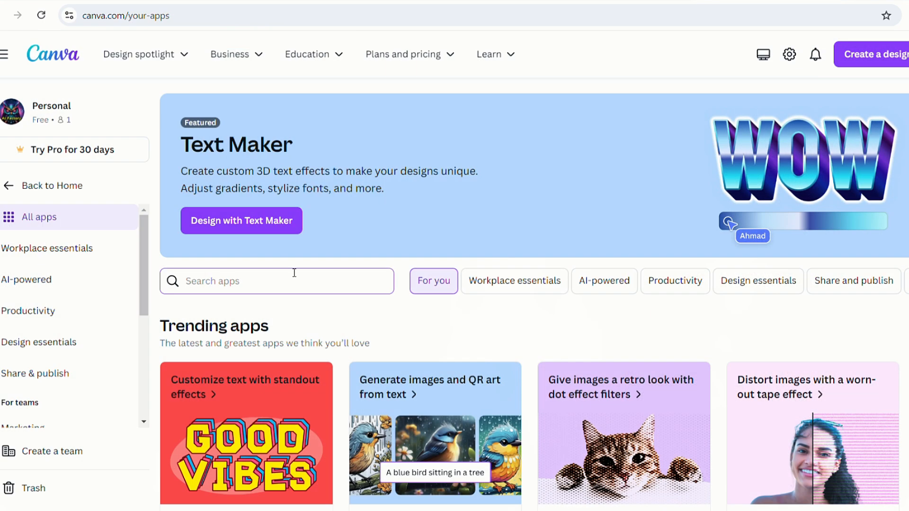
Find the Logo Maker app, look through its preview images and open it in a new Video design
click(281, 286)
text(logomaker)
key(Return)
click(251, 282)
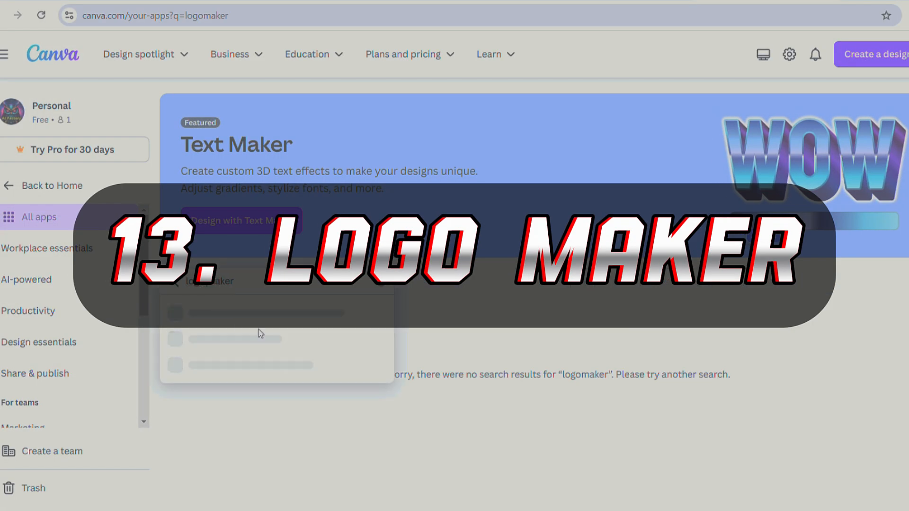
click(256, 331)
click(226, 329)
click(601, 273)
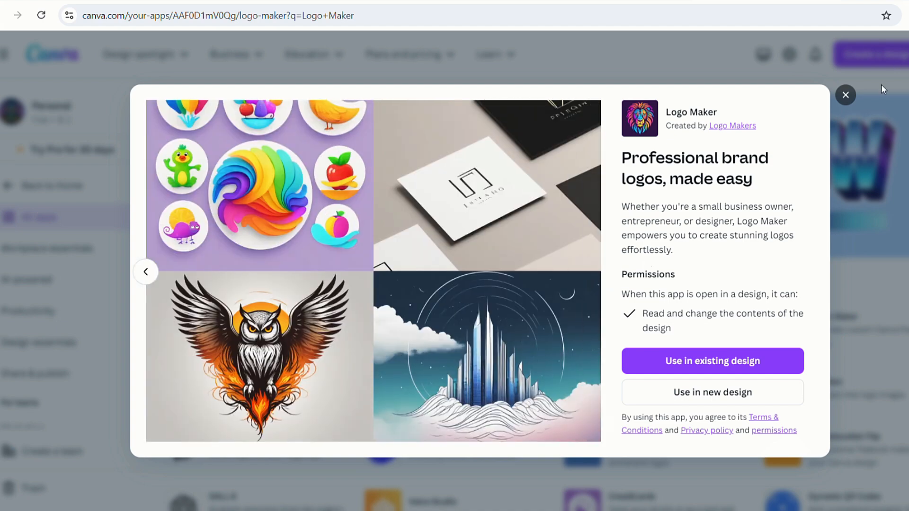
click(705, 394)
click(814, 341)
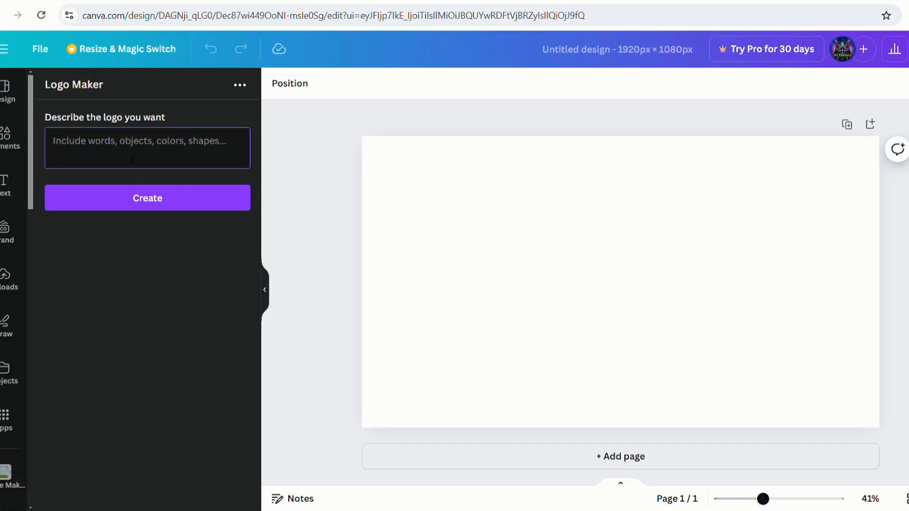
Generate a logo from "A graffiti illustration features a fierce owl in a bold line logo design." and enlarge it to the full page height
text(A graffiti illustration features a fierce owl in a bold line logo design.)
click(150, 207)
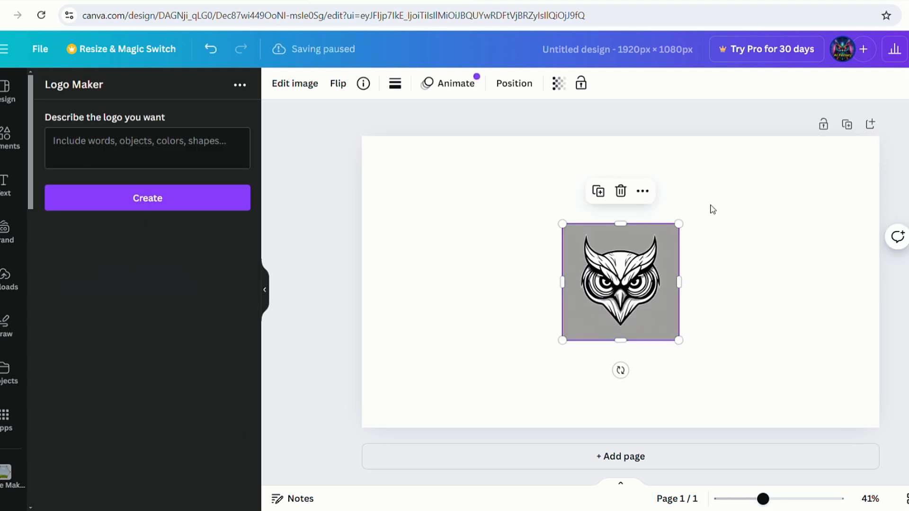
drag(678, 224, 764, 137)
drag(561, 340, 476, 428)
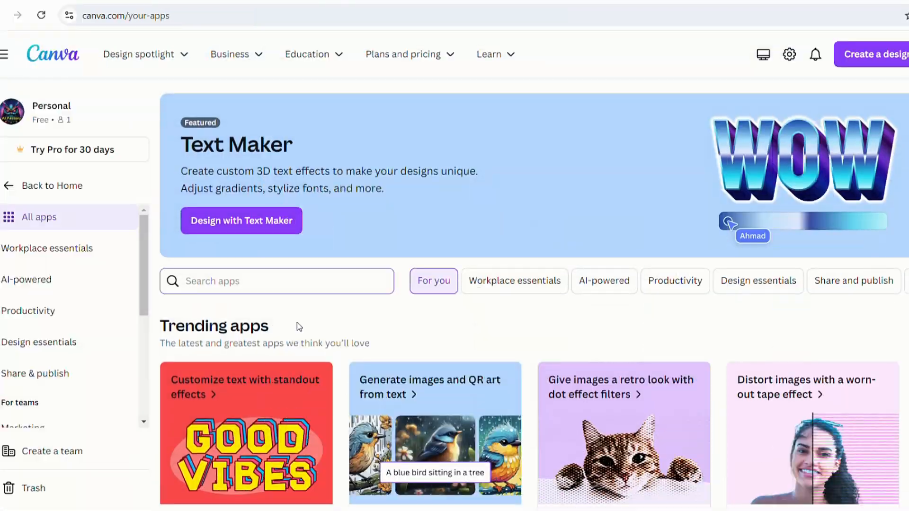
Search the apps for Cartoonist and open its details
text(carto)
key(Return)
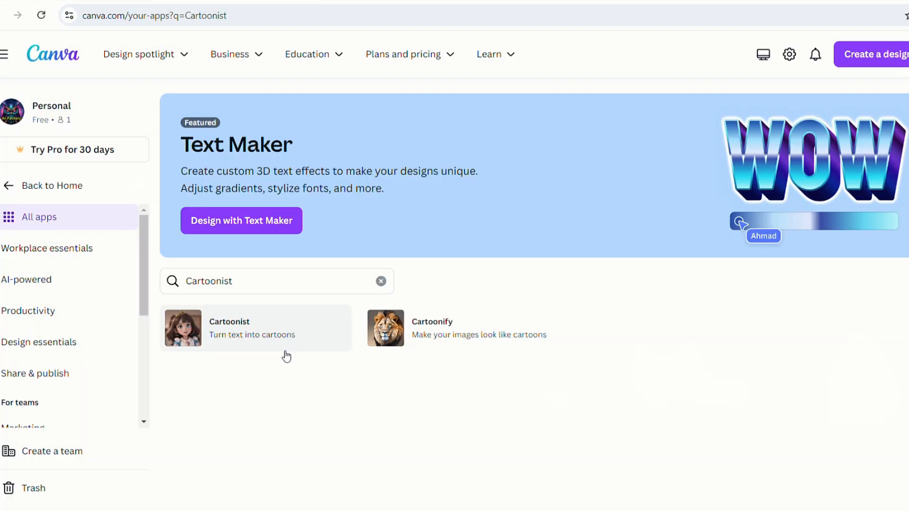
click(225, 338)
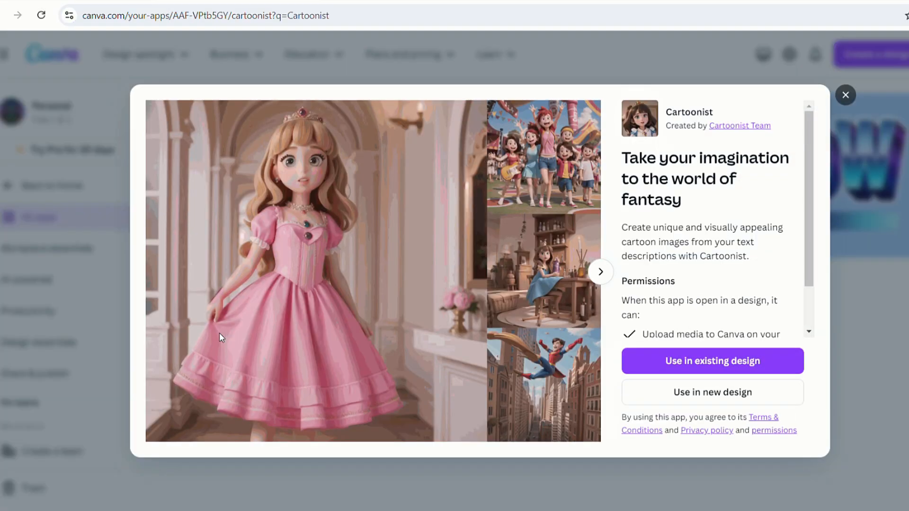
Look at the Cartoonist preview images, open it in a new 1920 × 1080 px design and try its example prompts
click(600, 272)
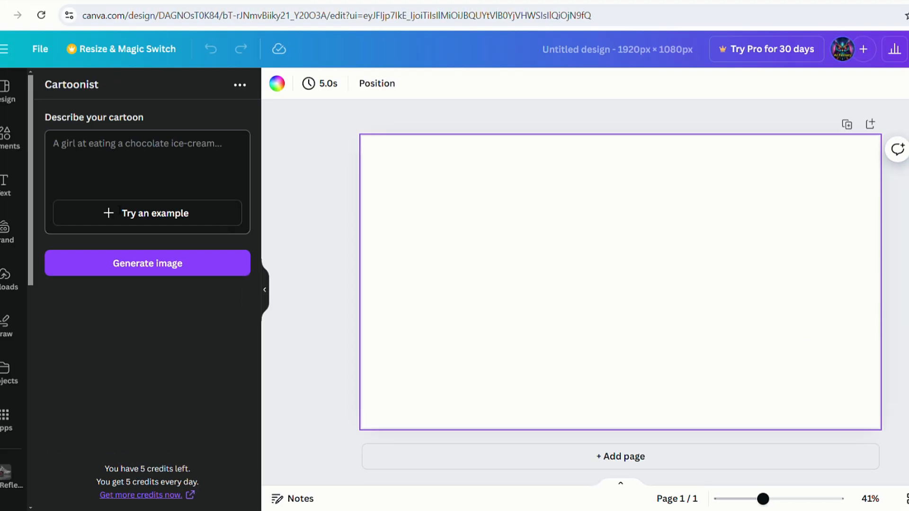
click(167, 215)
click(167, 215)
click(167, 215)
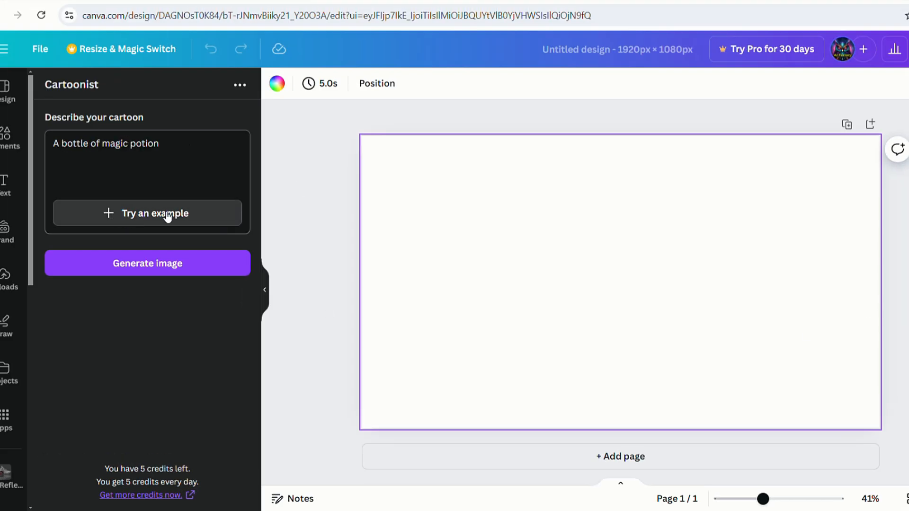
click(167, 216)
click(167, 215)
Generate a cartoon of a happy, curly-brown-haired boy in a blue hoodie, jeans and red sneakers listening to music on a chair, and enlarge it
key(ctrl+a)
text(A boy with brown eyes and curly brown hair, wearing a blue hoodie, jeans, and red sneakers, sitting on a chair and listening to music with a happy expression.)
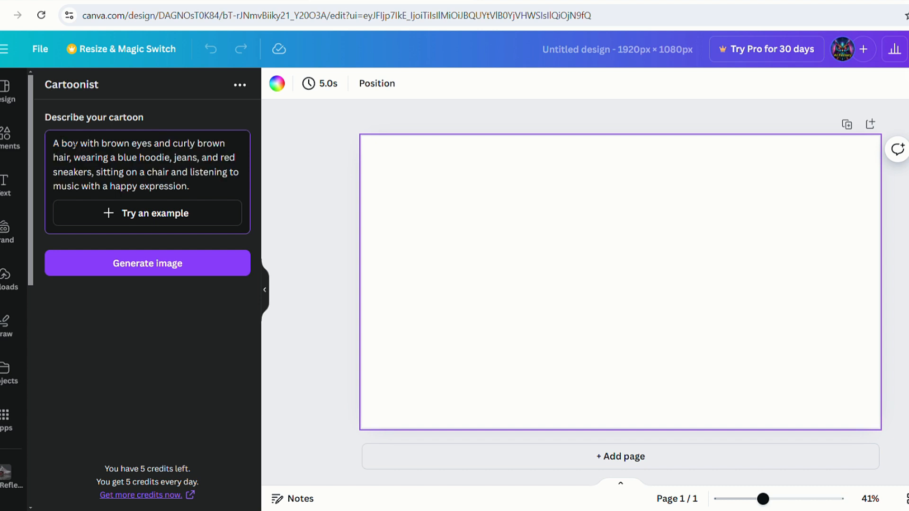
click(133, 263)
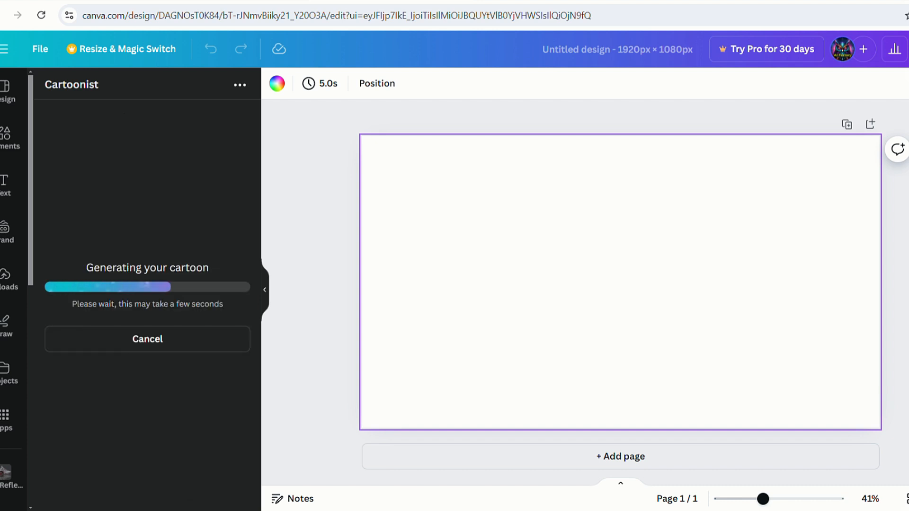
drag(658, 226, 740, 159)
drag(581, 339, 524, 427)
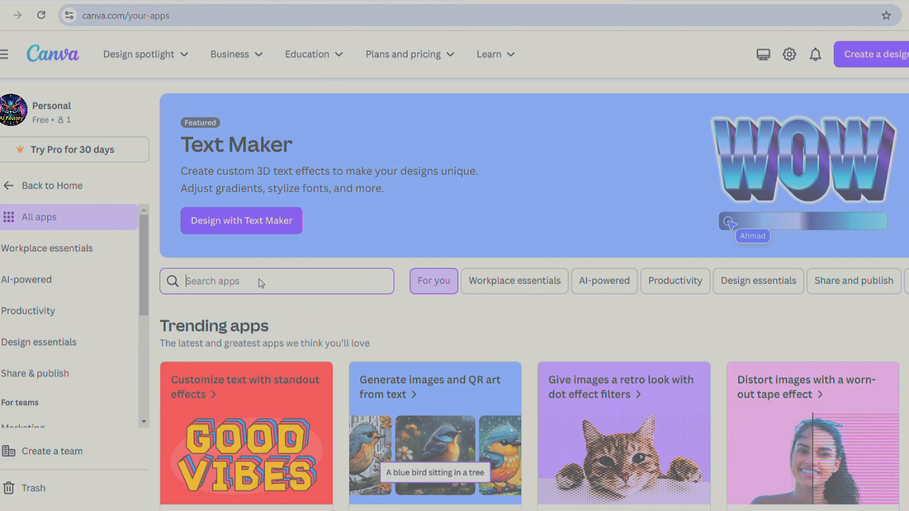
Search the apps for TypeCraft and open its details
click(260, 280)
text(typecraft)
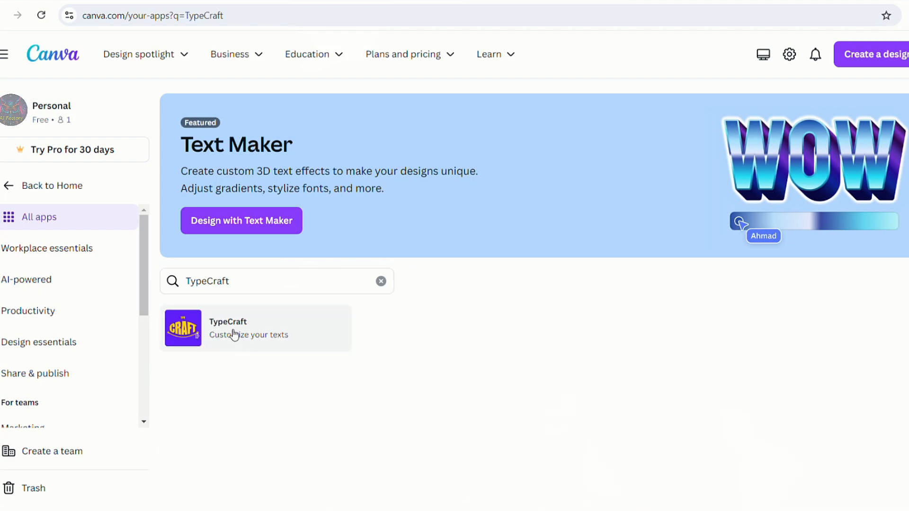
click(233, 331)
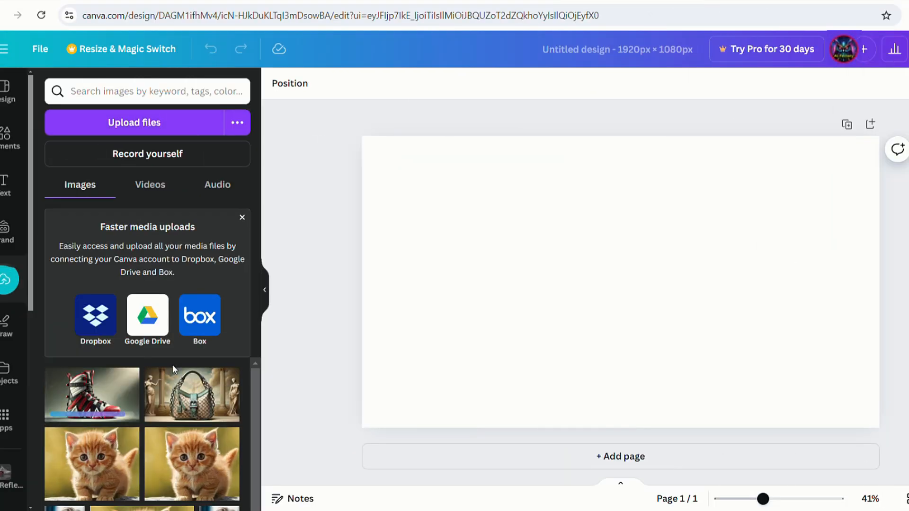
Add the uploaded red and black boot image to the page and set the TypeCraft text to "AI Factory 24"
click(91, 394)
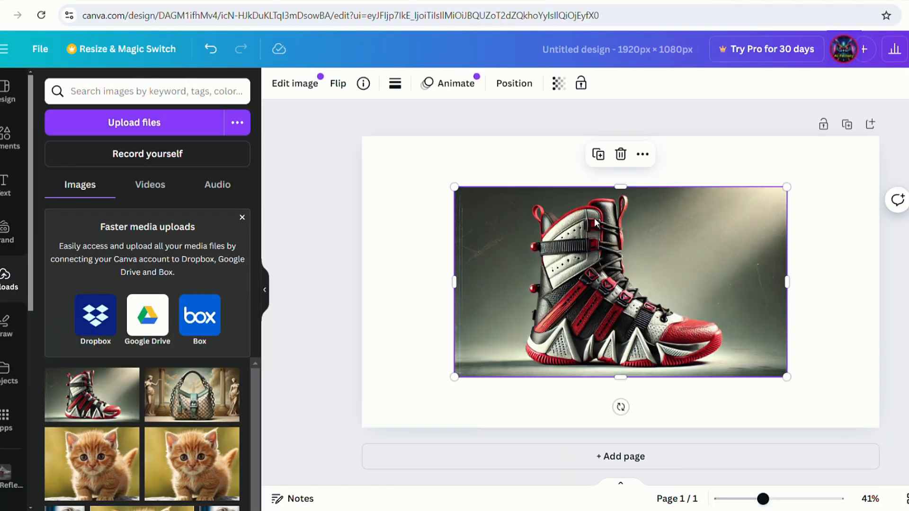
click(6, 485)
click(142, 142)
key(ctrl+a)
text(AI)
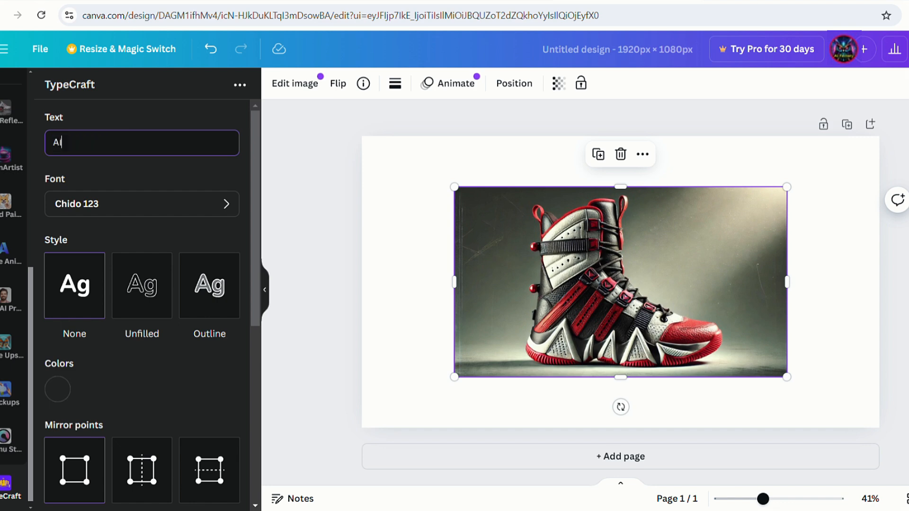
Look through the TypeCraft fonts and set the text's font to Atchen 123
click(75, 211)
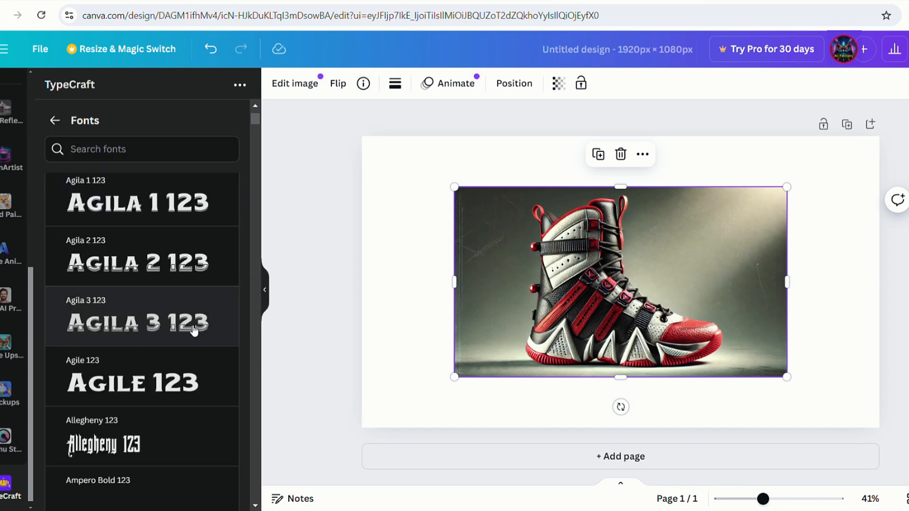
scroll(201, 327, down, 10)
scroll(199, 321, down, 1)
click(203, 258)
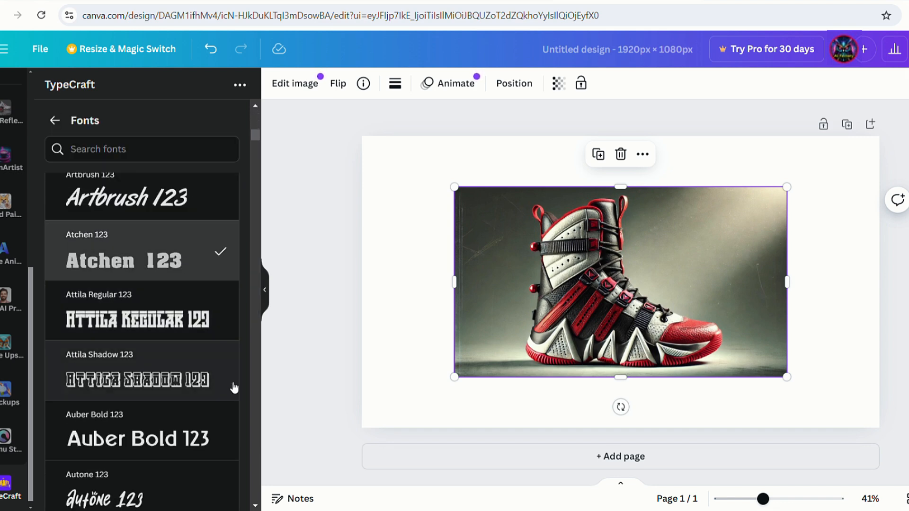
scroll(234, 386, down, 3)
click(55, 120)
Set the TypeCraft text color to black, #000000
scroll(142, 307, up, 10)
scroll(95, 284, down, 2)
click(57, 250)
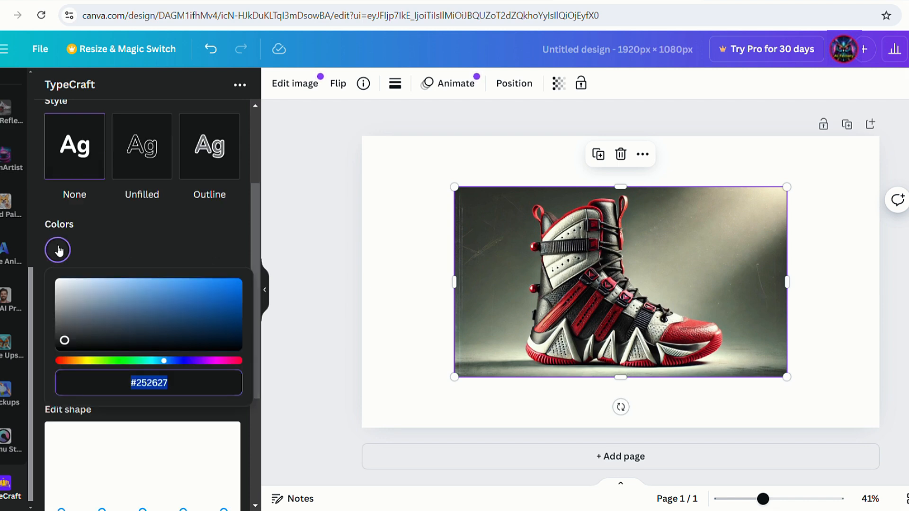
scroll(157, 249, down, 6)
scroll(189, 314, up, 7)
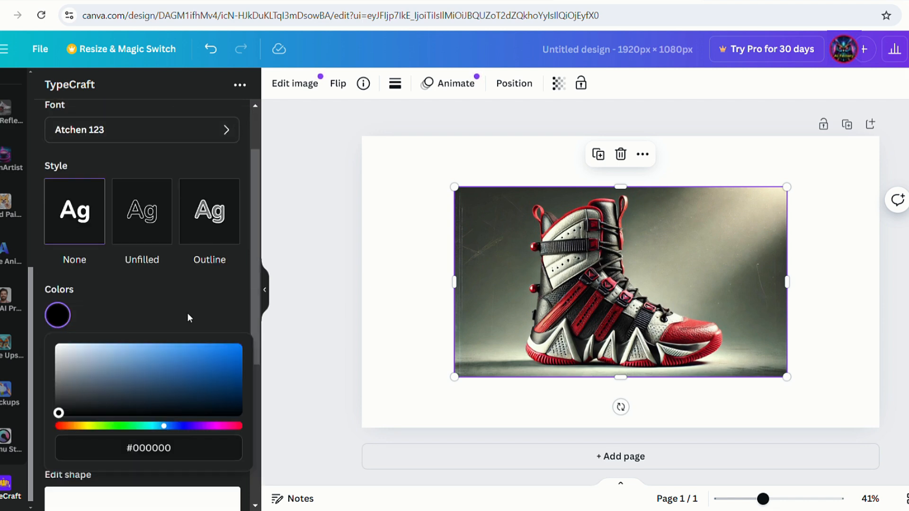
Bend the "AI Factory 24" text into an arc rising toward its right end by reshaping its outline points
scroll(216, 392, down, 4)
drag(142, 391, 143, 377)
drag(184, 377, 193, 359)
drag(103, 377, 92, 383)
drag(192, 359, 212, 372)
drag(143, 407, 191, 396)
drag(102, 400, 86, 410)
drag(223, 391, 223, 369)
drag(224, 407, 220, 390)
drag(190, 395, 195, 387)
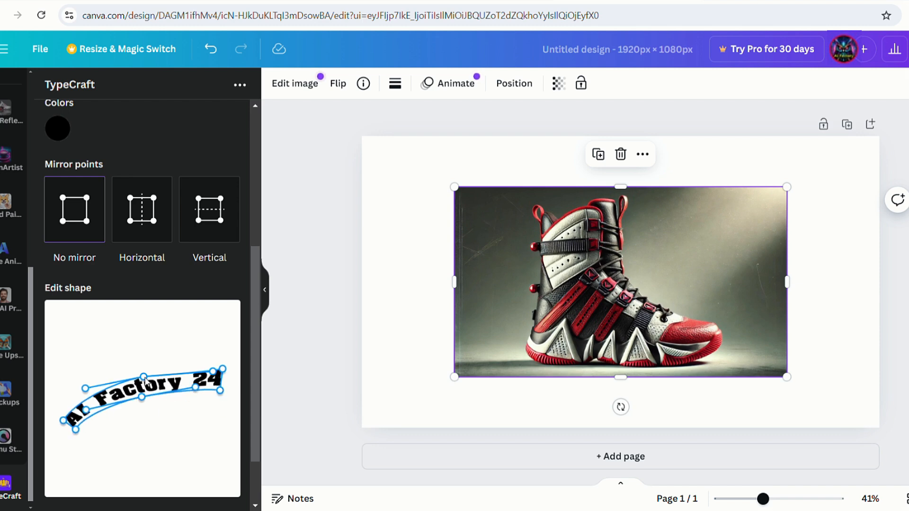
Refine the arc's upper and lower curves and its left end, and add the warped text to the design
drag(143, 377, 144, 371)
drag(213, 366, 215, 354)
drag(142, 397, 150, 393)
drag(215, 354, 219, 358)
mouse_move(75, 430)
mouse_down()
mouse_move(80, 437)
mouse_move(67, 427)
mouse_up()
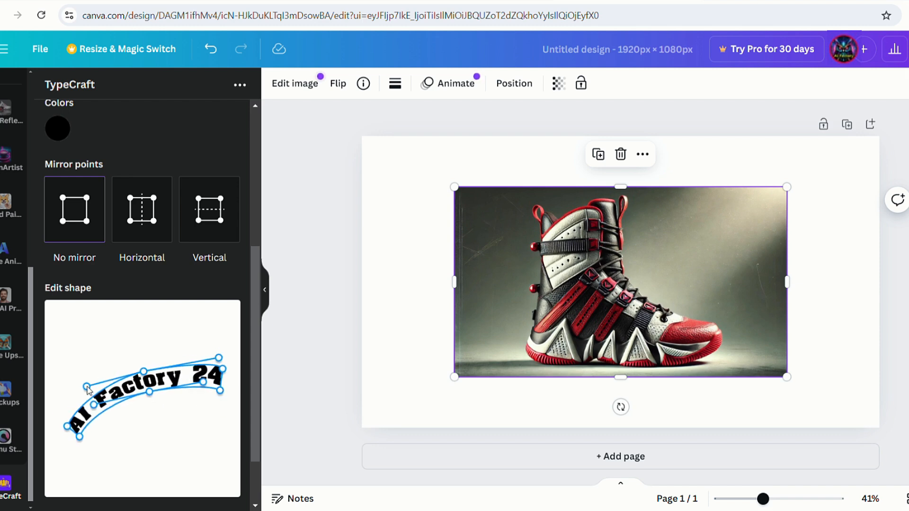
drag(85, 383, 84, 392)
scroll(194, 404, up, 1)
scroll(195, 408, down, 3)
click(142, 488)
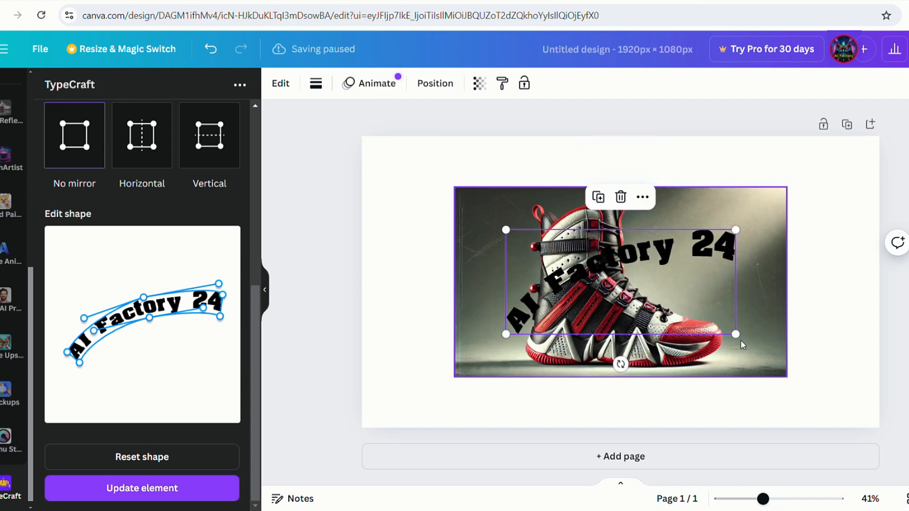
Shrink the "AI Factory 24" text, move it onto the boot's upper white panel and tilt it slightly counterclockwise
drag(730, 227, 575, 231)
drag(551, 241, 573, 223)
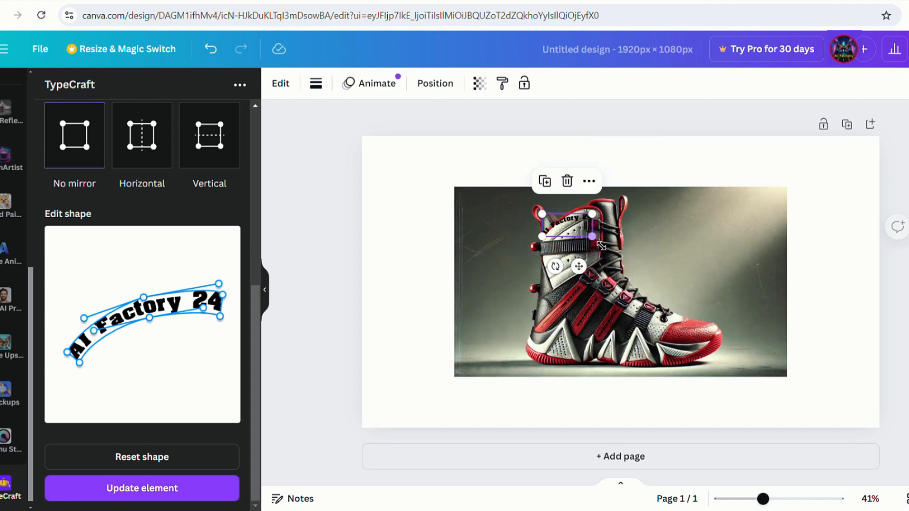
drag(556, 268, 568, 269)
drag(563, 218, 566, 220)
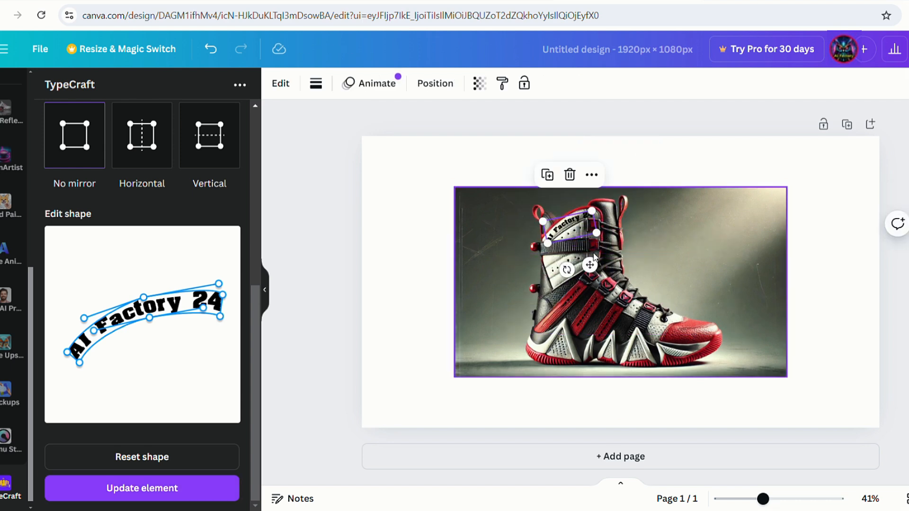
Enlarge the boot image to fill the whole page
click(570, 295)
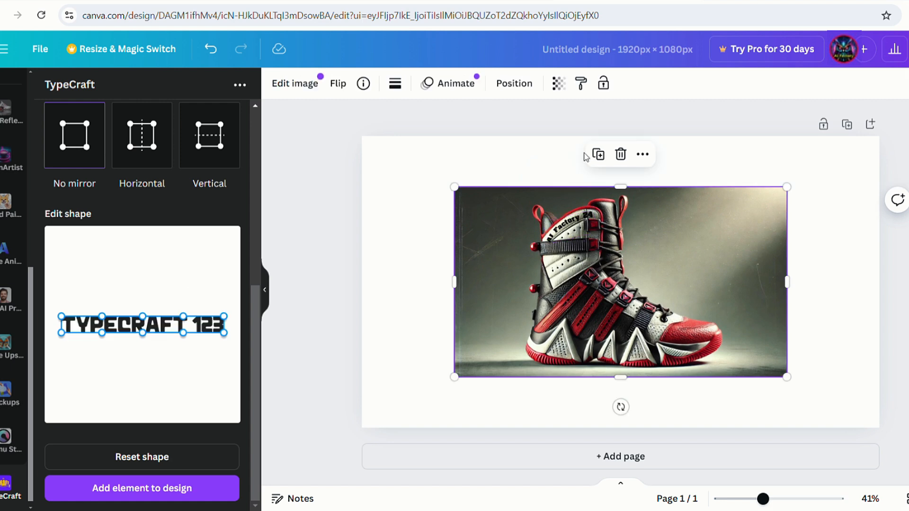
drag(454, 377, 364, 419)
drag(787, 429, 901, 443)
drag(729, 341, 727, 290)
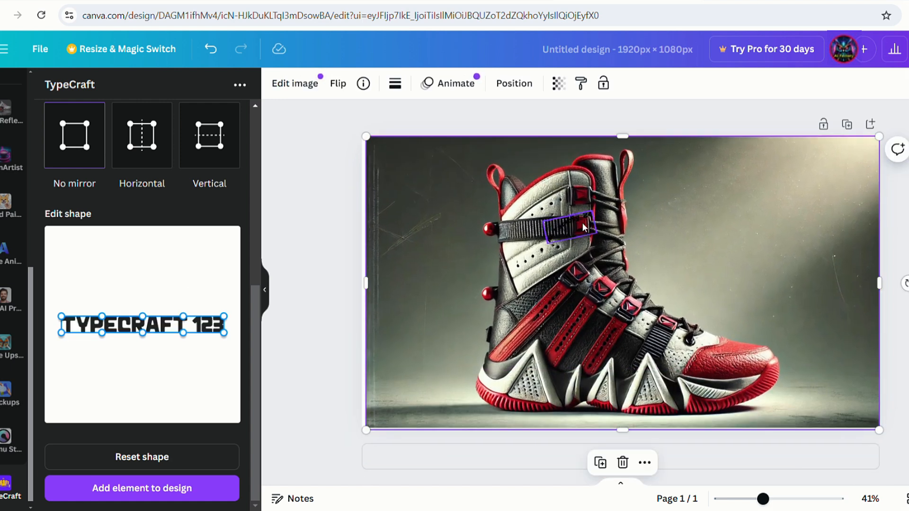
Move the "AI Factory 24" text back onto the boot's upper white panel and enlarge it to match the panel's curve
drag(570, 226, 590, 203)
drag(553, 194, 554, 196)
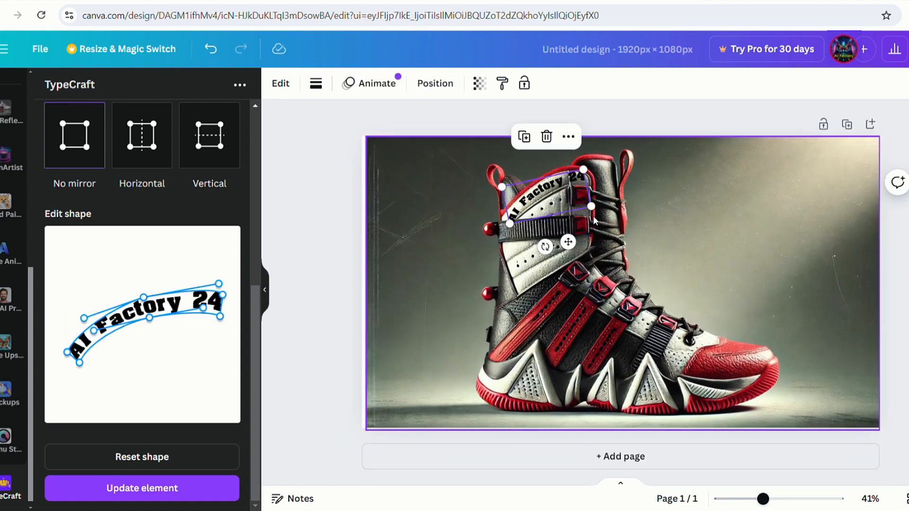
click(411, 304)
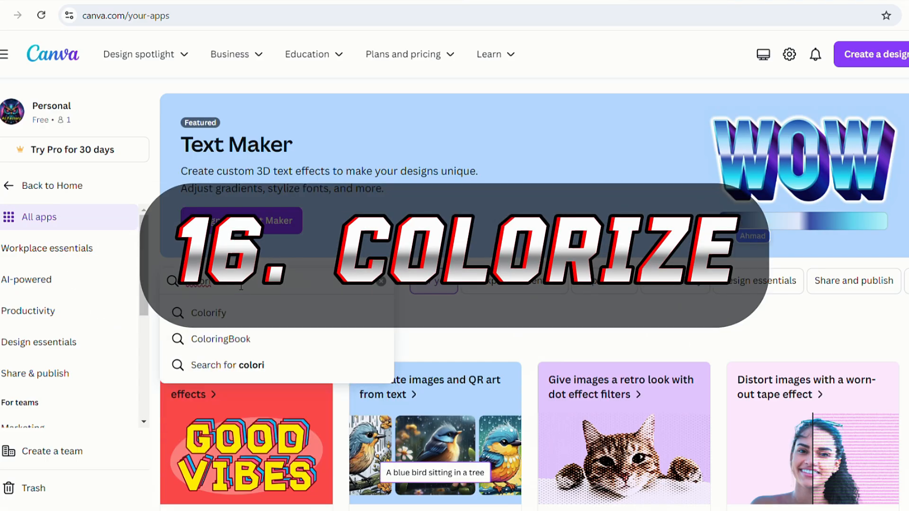
Search the apps for Colorize and open it in a new Video design
text(ize)
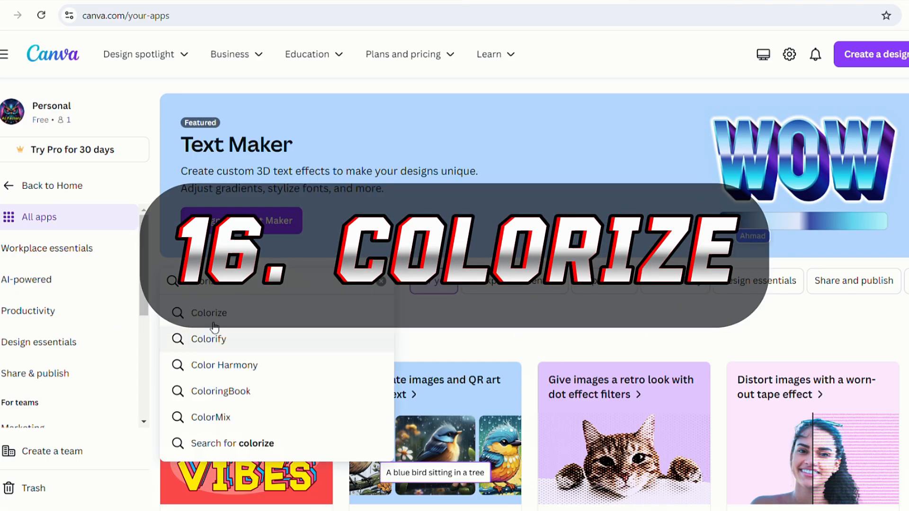
click(212, 316)
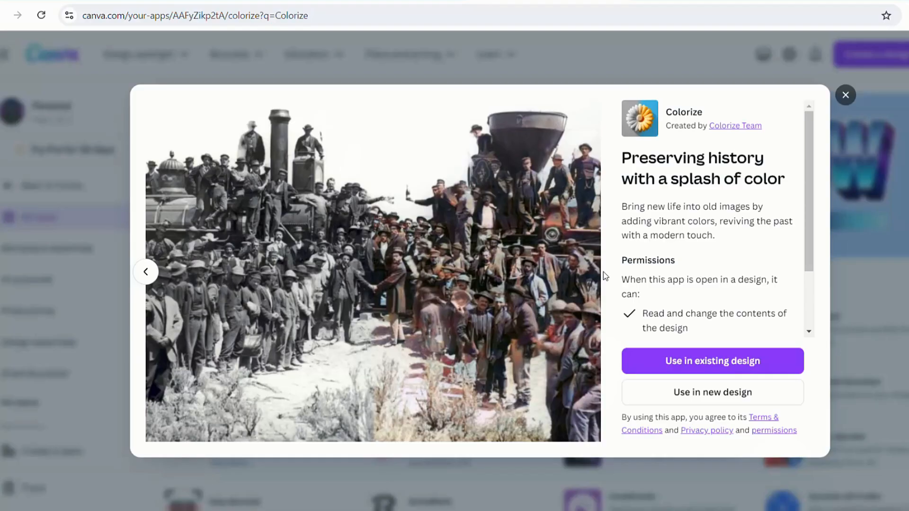
click(719, 397)
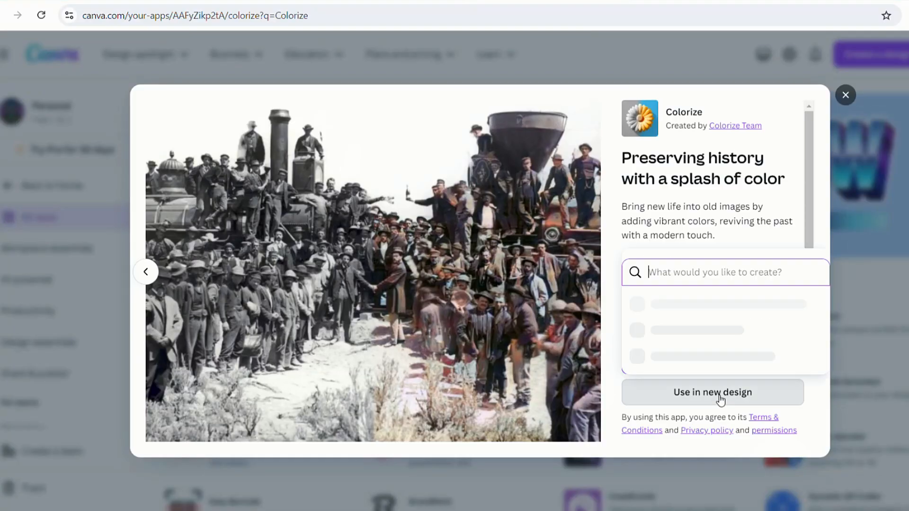
click(766, 352)
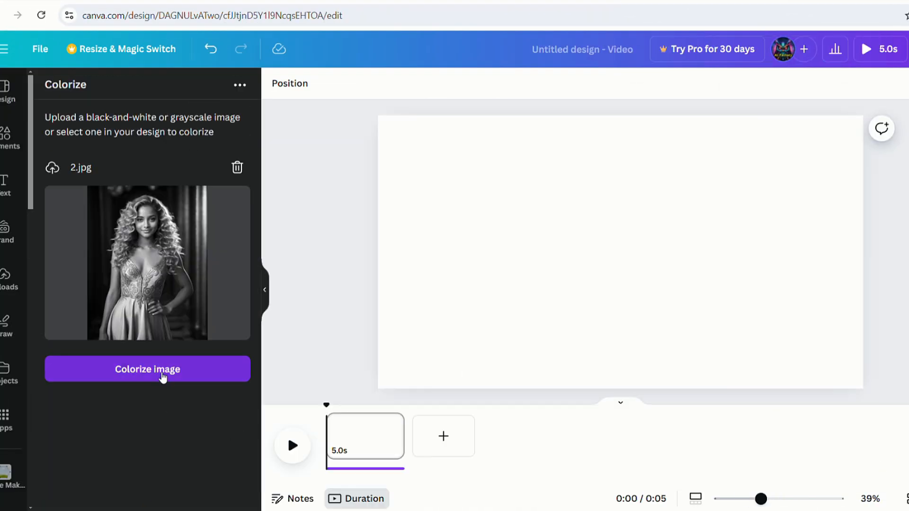
Colorize the black-and-white portrait 2.jpg and enlarge the result to the full page height
click(163, 376)
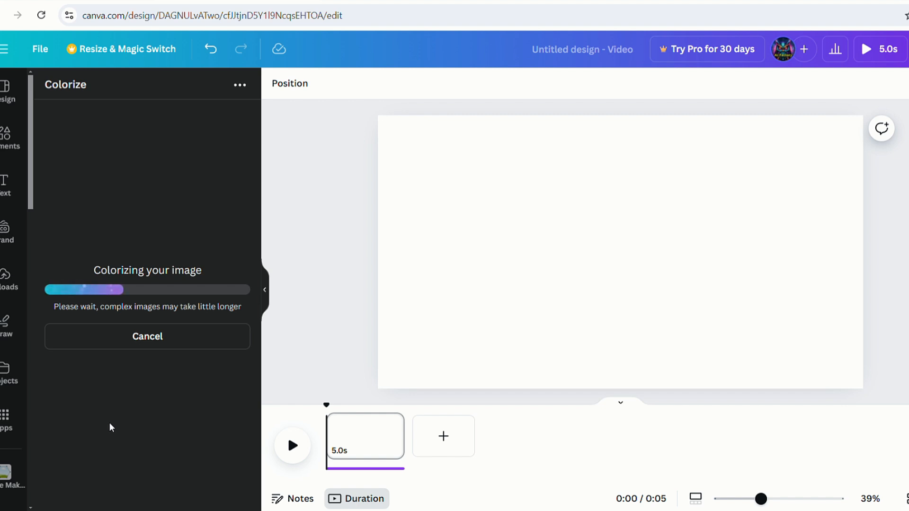
drag(663, 197, 729, 118)
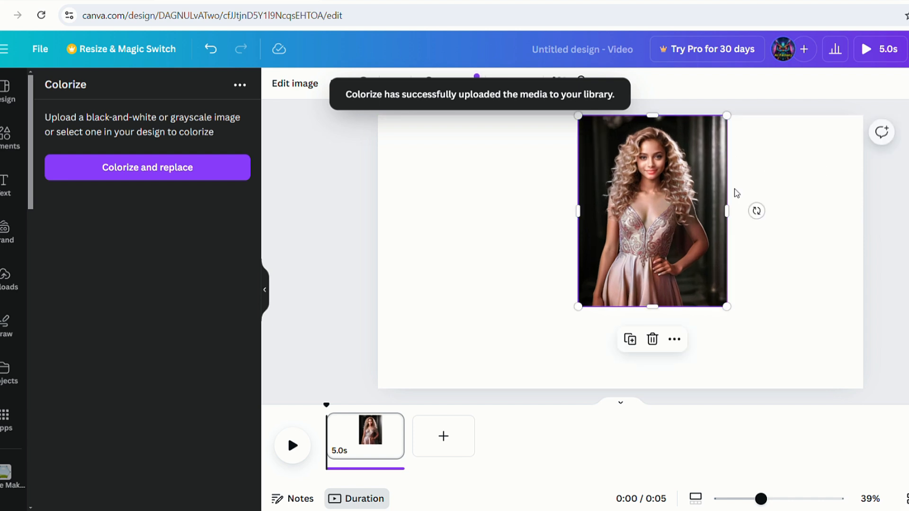
drag(588, 314, 538, 408)
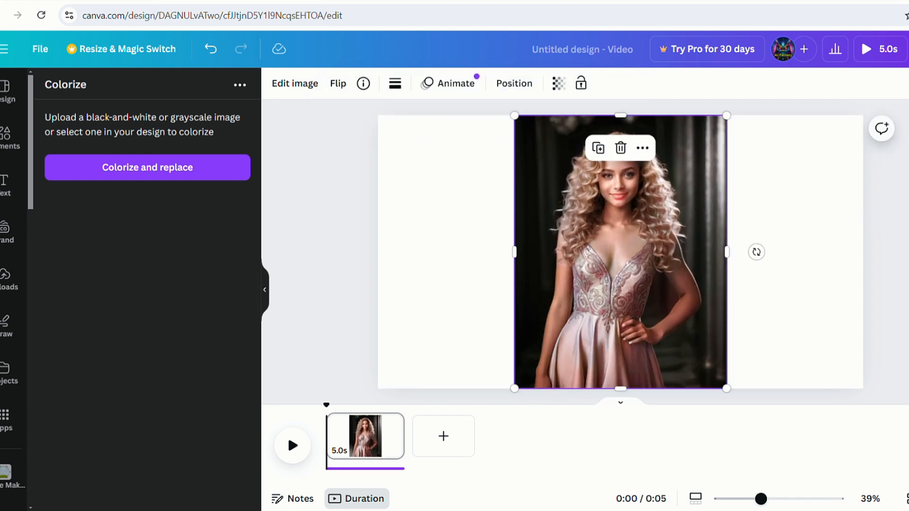
click(784, 250)
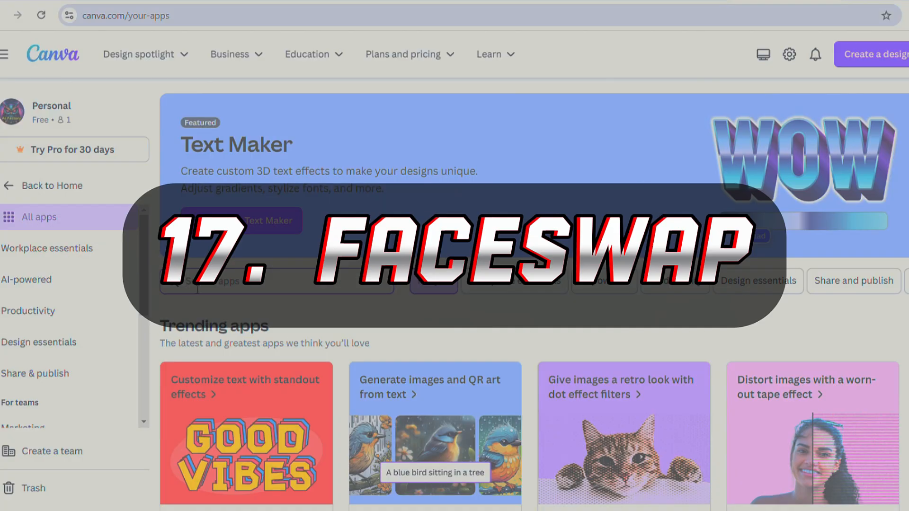
Find the Faceswap app, look through its preview images and open it in a new 1920 × 1080 px design
text(faceswap)
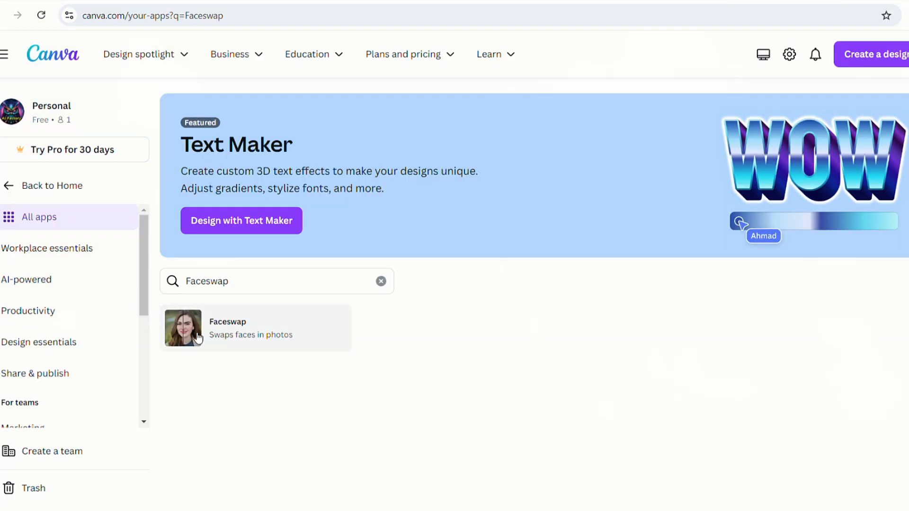
click(227, 343)
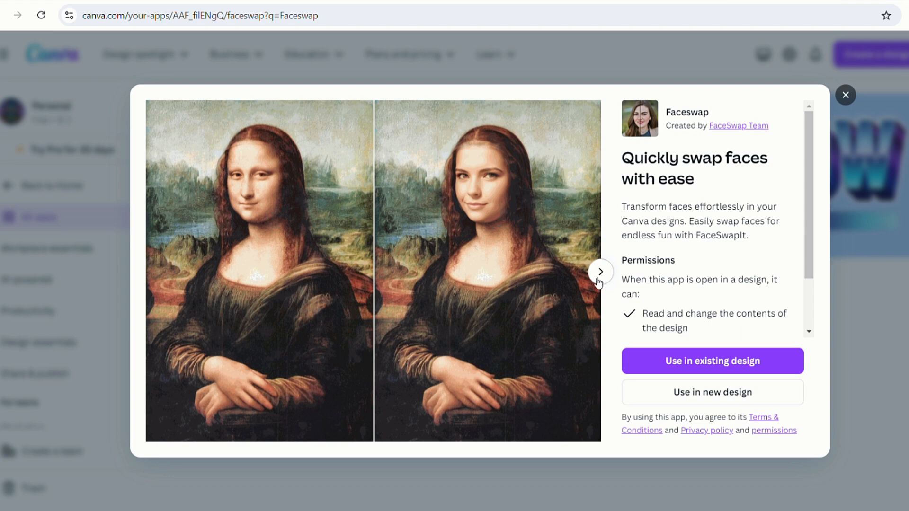
click(599, 279)
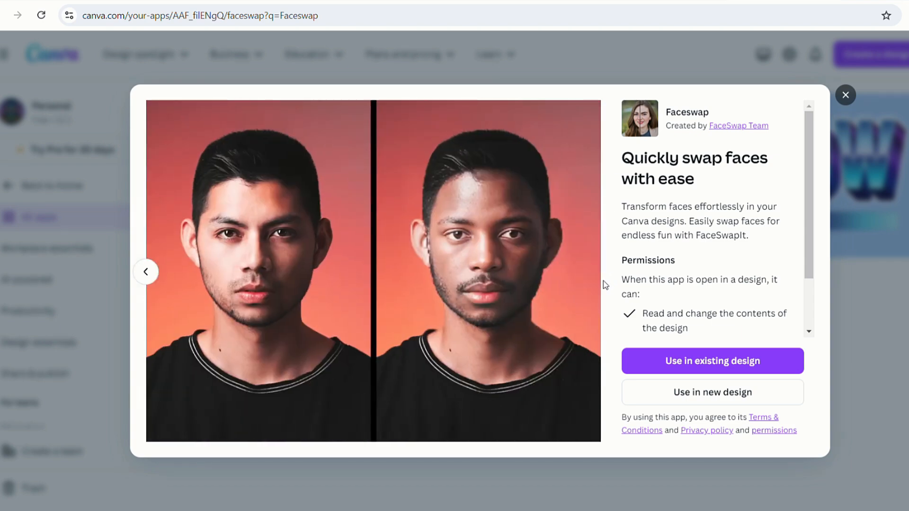
click(726, 397)
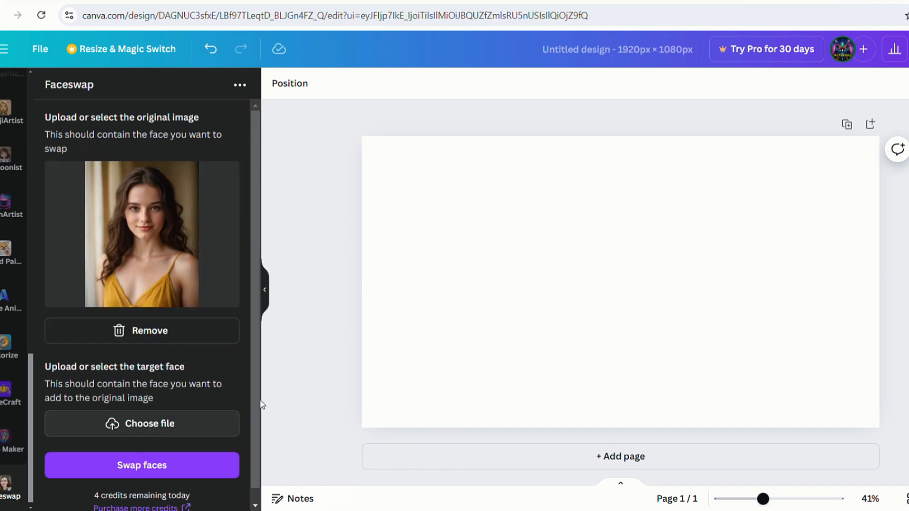
Add the photo of the curly-haired woman as the target face and swap it onto the portrait in the yellow dress
scroll(195, 426, down, 3)
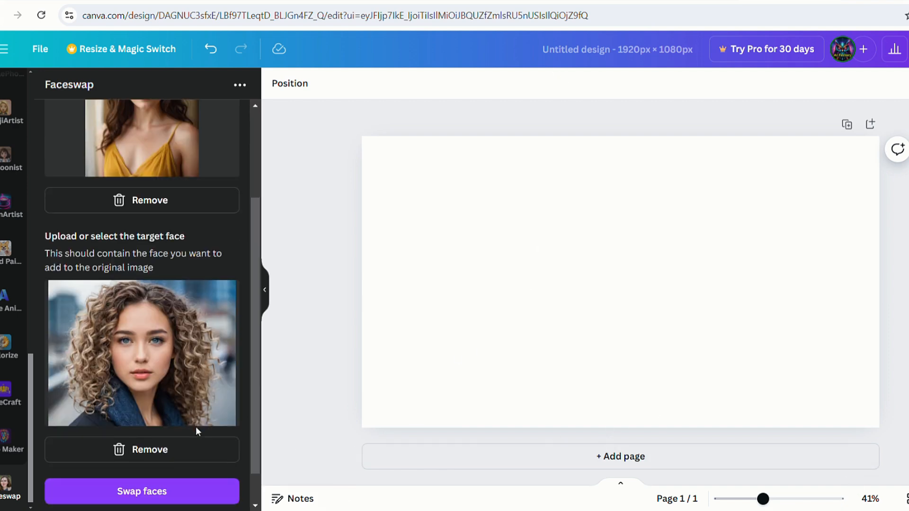
scroll(195, 426, up, 3)
scroll(195, 427, down, 5)
click(157, 455)
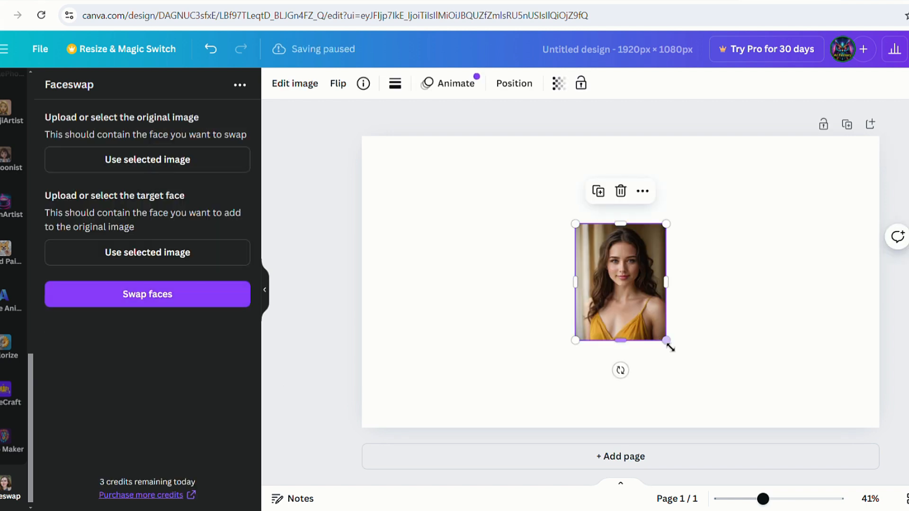
Enlarge the face-swapped portrait to about the full page height and move it to the page's right side
drag(667, 343, 747, 443)
drag(576, 223, 514, 144)
drag(738, 287, 845, 274)
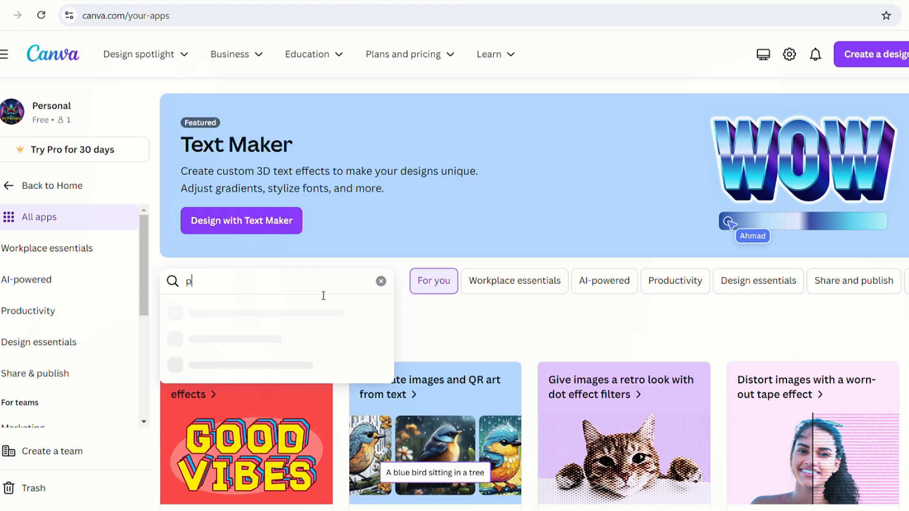
Search the apps for ProfilePhoto, look through its preview images and open it in a new 1920 × 1080 px design
text(rofile)
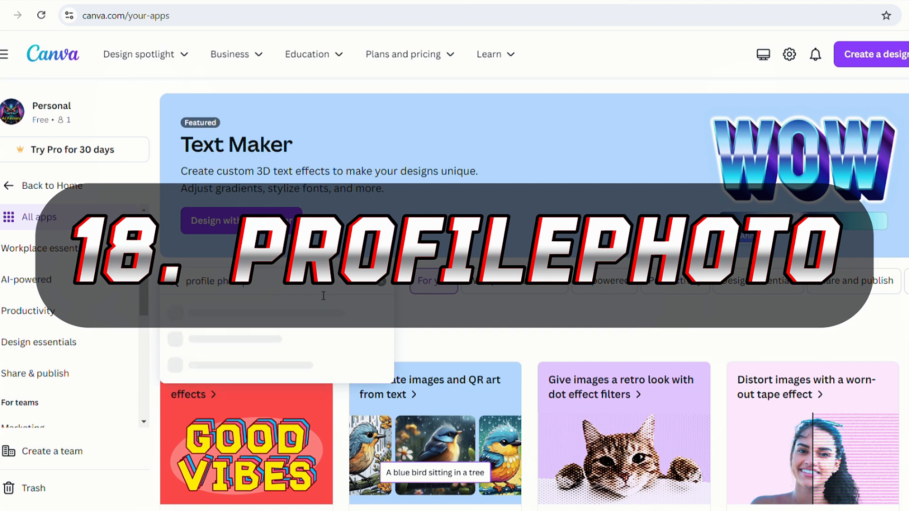
text( photo)
click(293, 312)
click(274, 327)
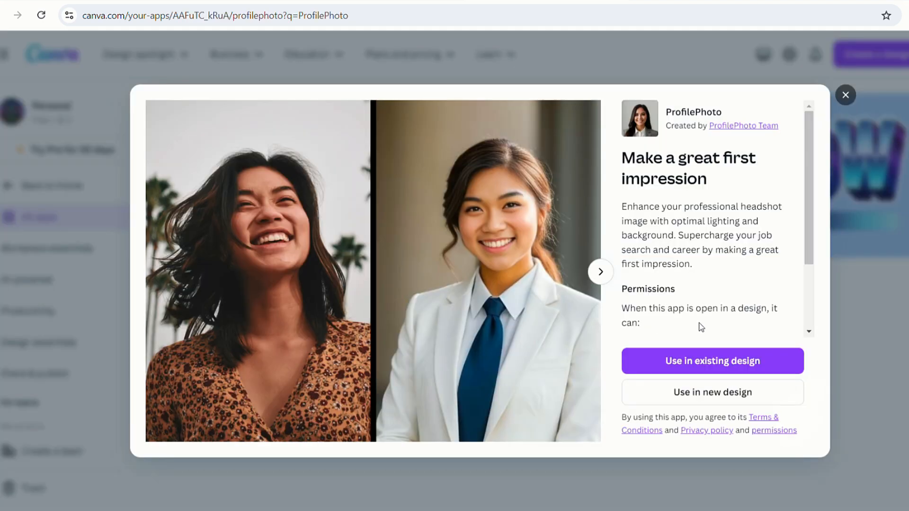
click(600, 272)
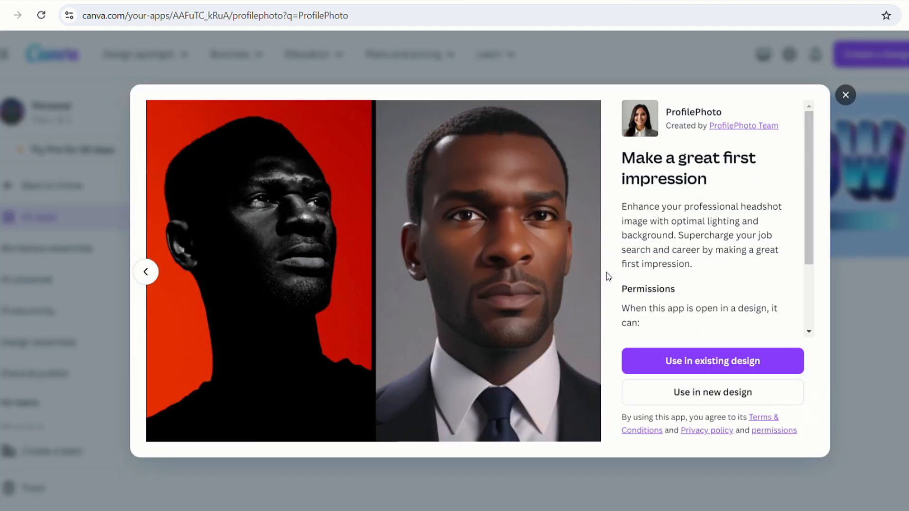
click(729, 393)
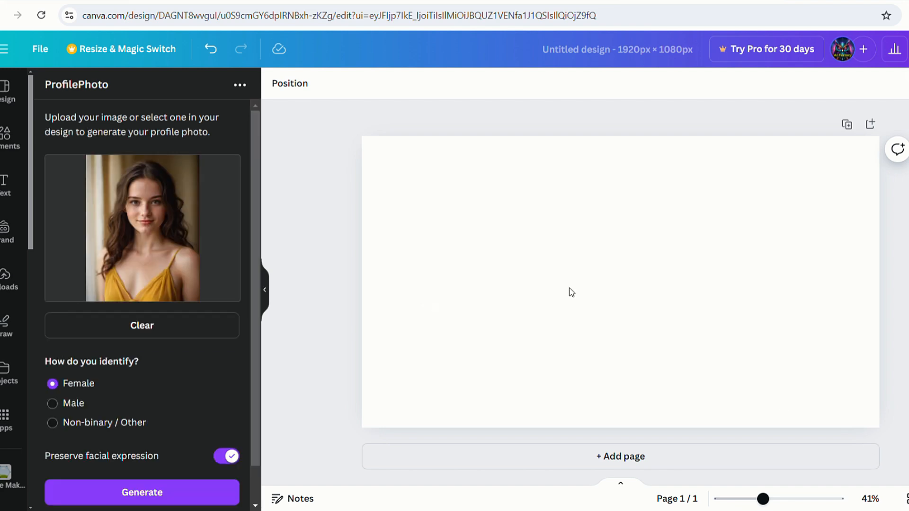
Generate a Female profile photo from the portrait with facial expression preserved, and enlarge it to full page height on the page's right half
click(120, 495)
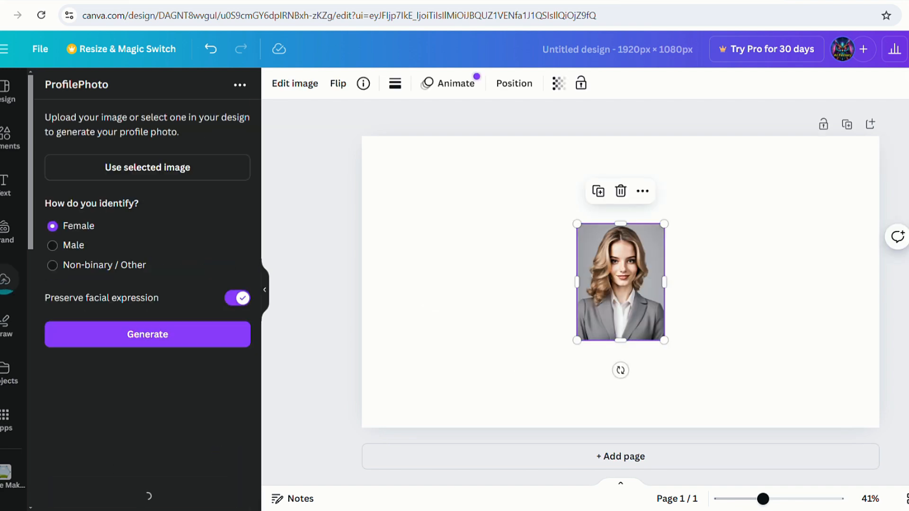
drag(621, 282, 766, 223)
drag(811, 283, 880, 428)
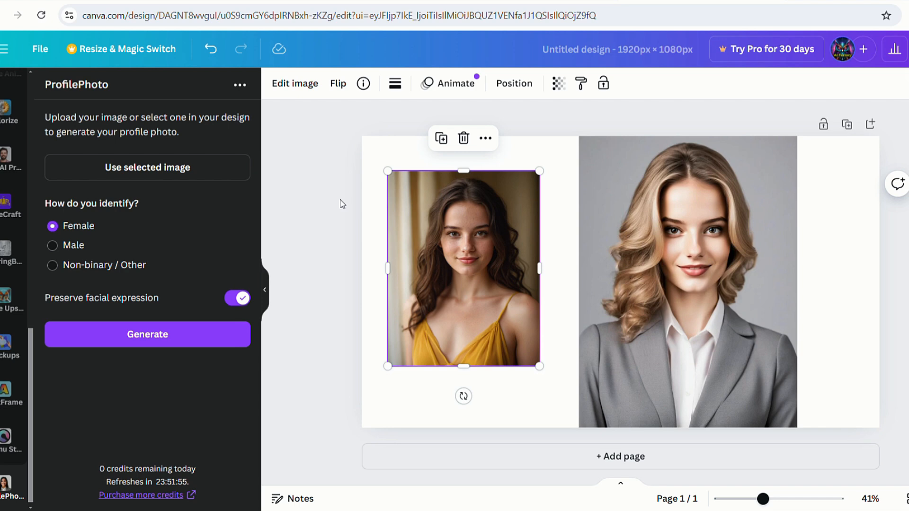
Enlarge the original portrait in the yellow dress and position it directly beside the generated profile photo for comparison
drag(540, 368, 574, 412)
drag(530, 347, 506, 319)
drag(549, 384, 578, 427)
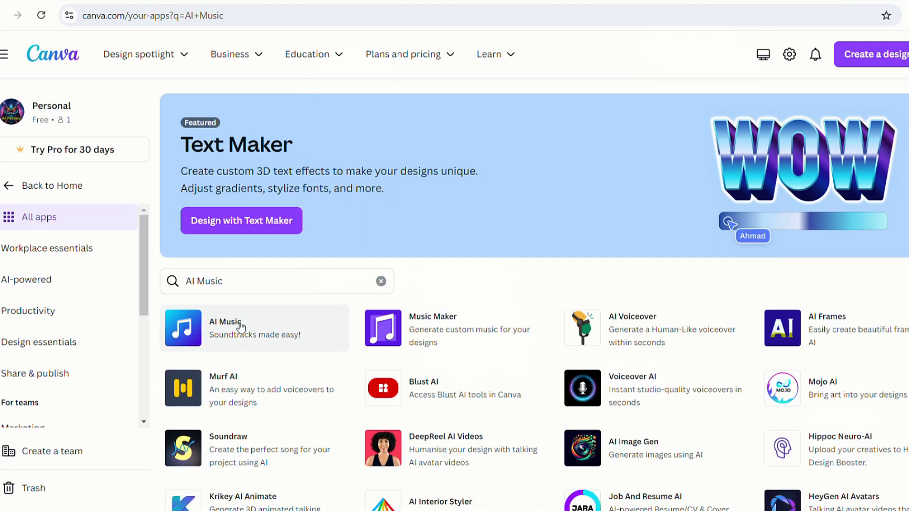
Open the AI Music app's details, view its preview images and use it in a new Video design
click(239, 326)
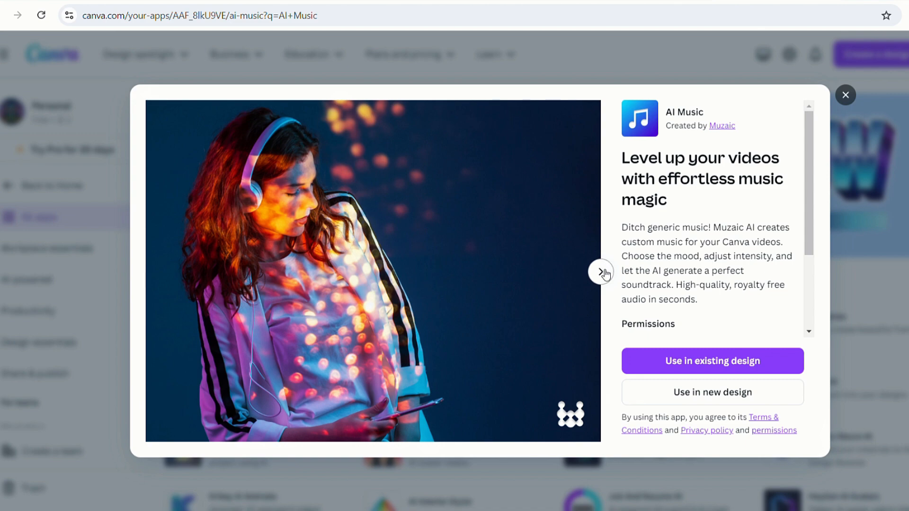
click(601, 272)
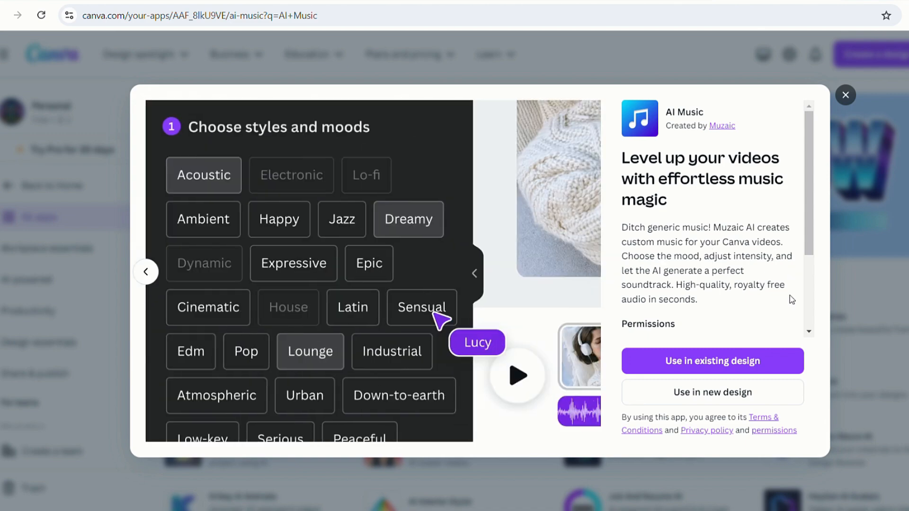
click(717, 395)
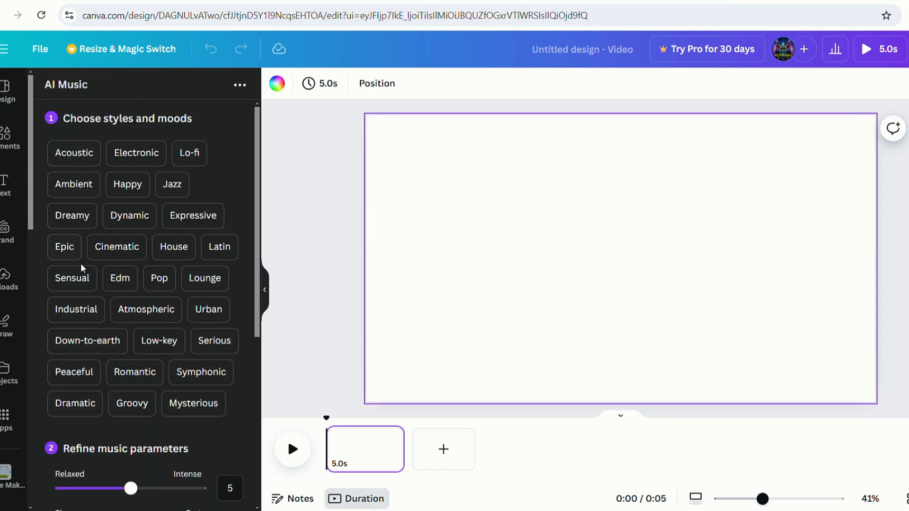
Generate an Urban soundtrack with intensity, speed, rhythm and variation at 7 and brightness at 3, and play it back
scroll(189, 348, down, 4)
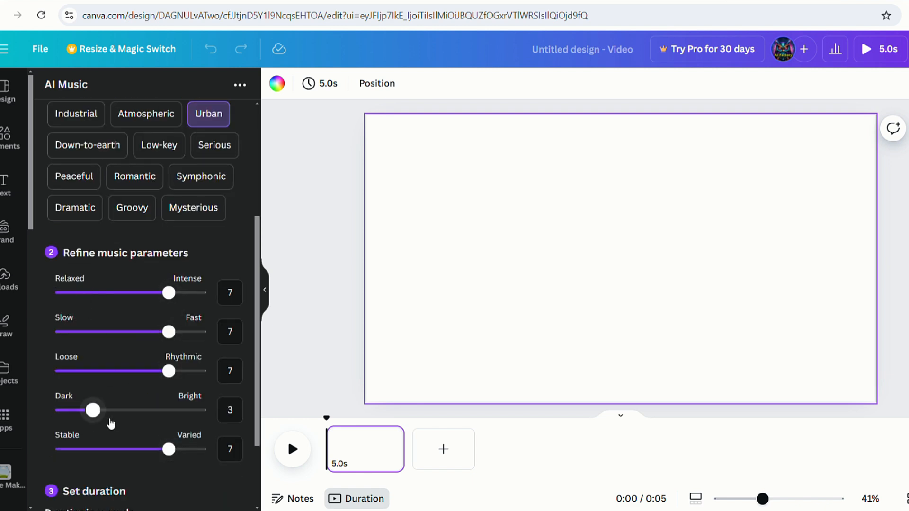
scroll(160, 462, down, 2)
click(137, 488)
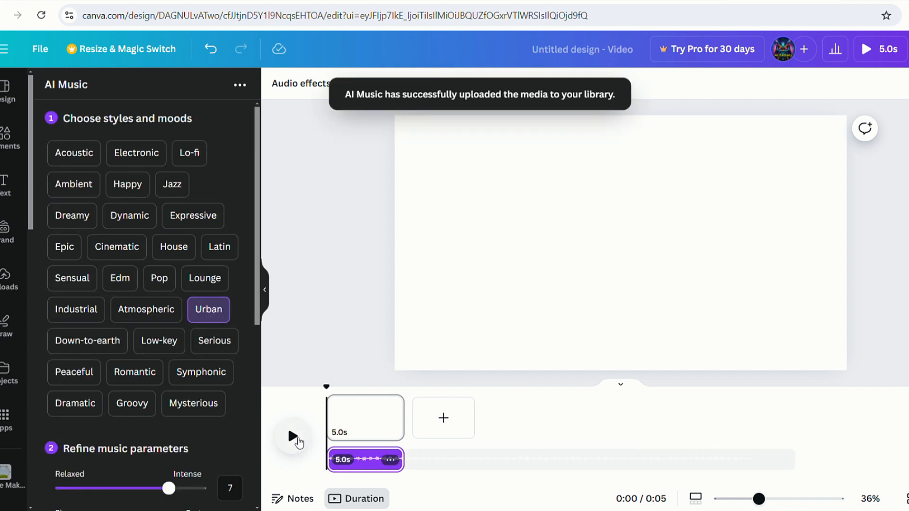
click(294, 437)
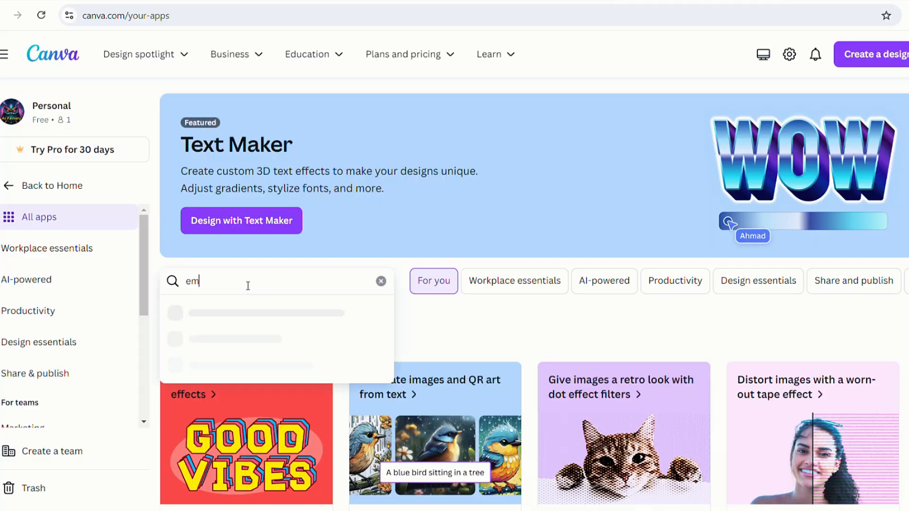
Find the EmojiArtist app, browse its preview images and open it in a new 1920 × 1080 px design
click(214, 339)
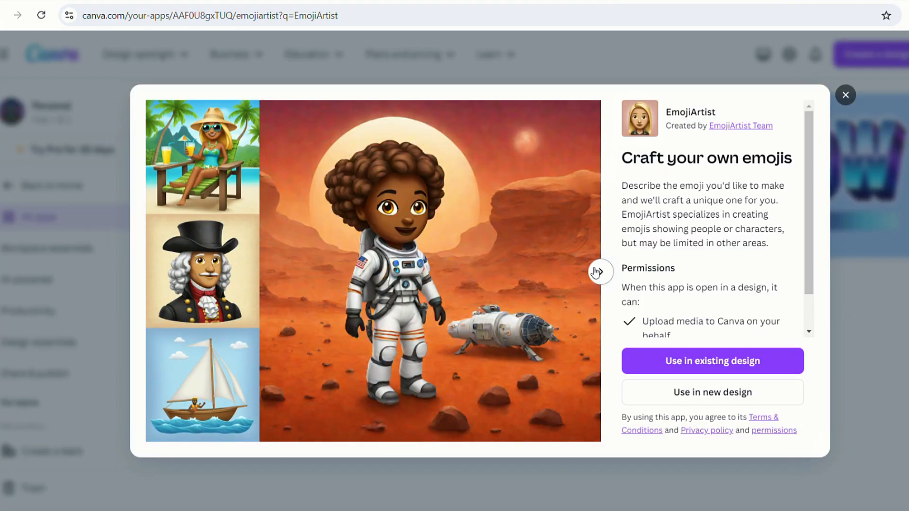
click(597, 271)
click(712, 392)
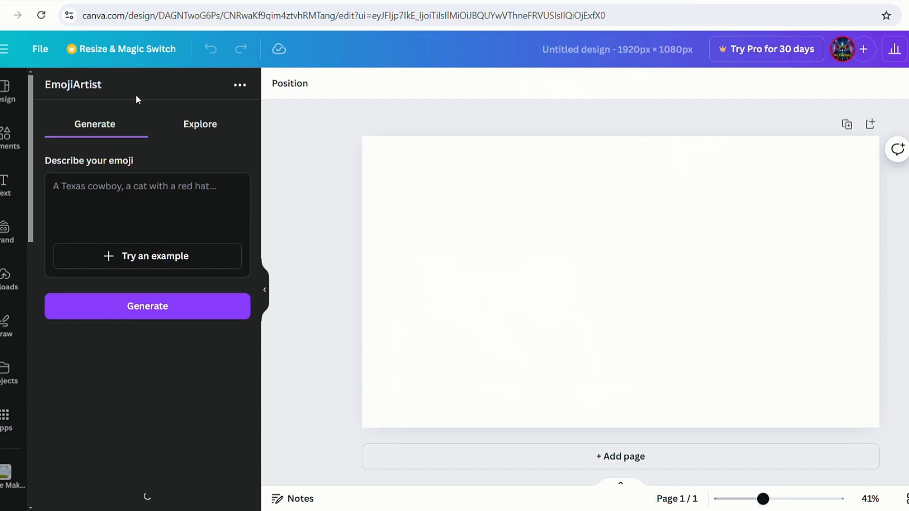
Generate an emoji from the example prompt "Cat with a red hat" and enlarge it to nearly the full page height
click(114, 261)
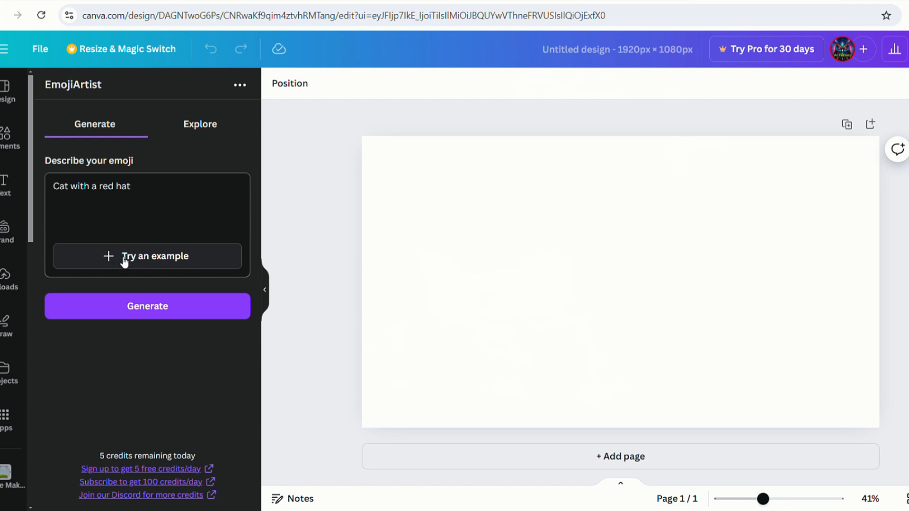
click(113, 261)
click(114, 261)
click(115, 261)
click(114, 260)
click(142, 316)
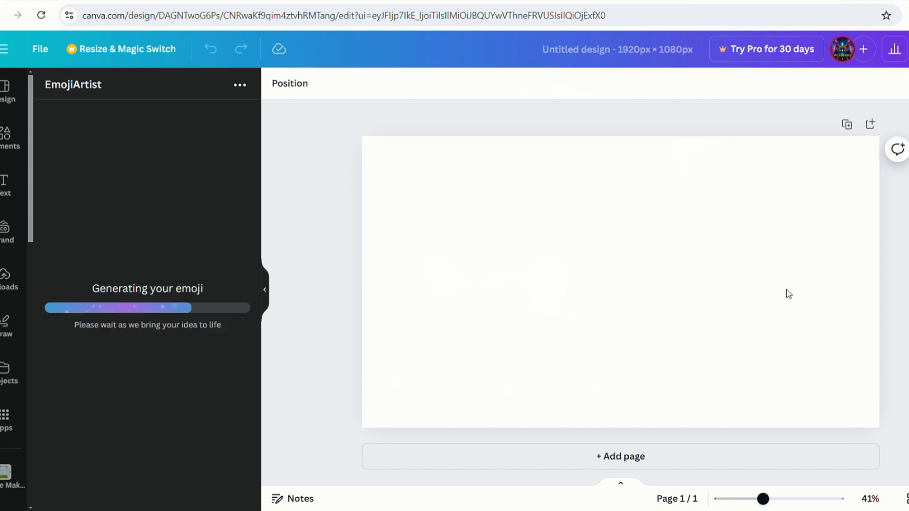
drag(685, 349, 763, 426)
drag(564, 226, 477, 138)
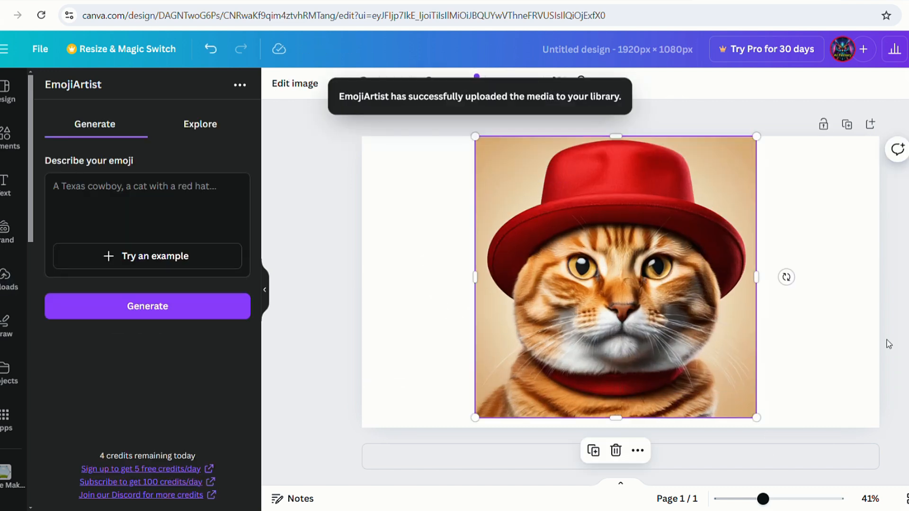